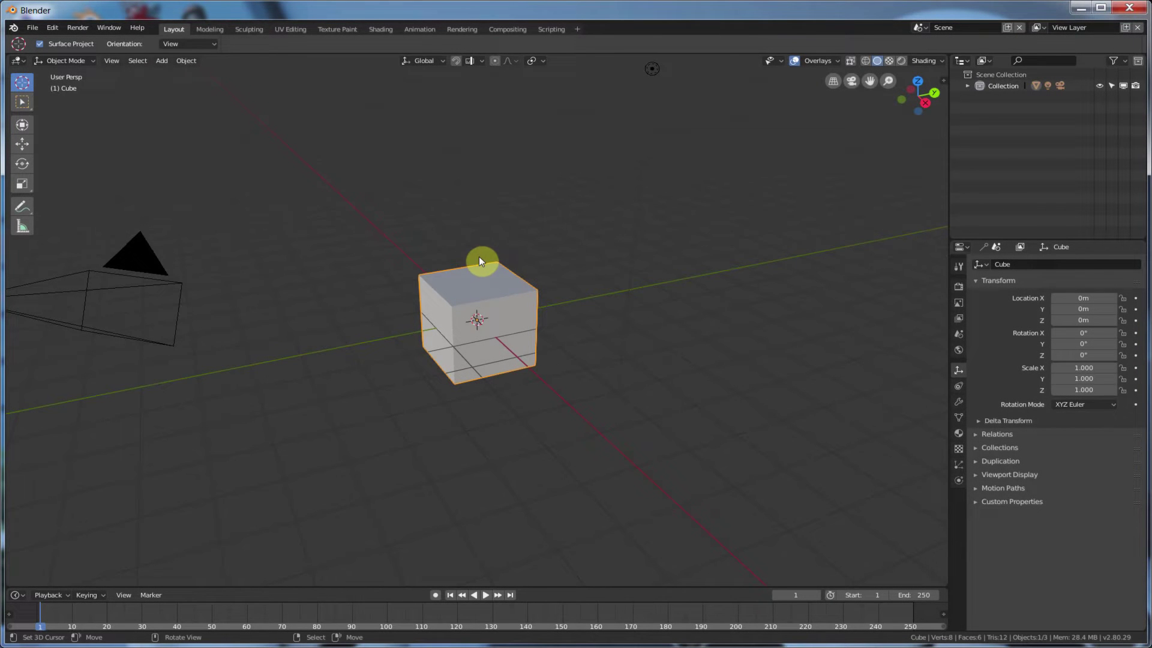
# Scale the default cube up along the Z axis to form a tall column.
pyautogui.scroll(5, 481, 296)
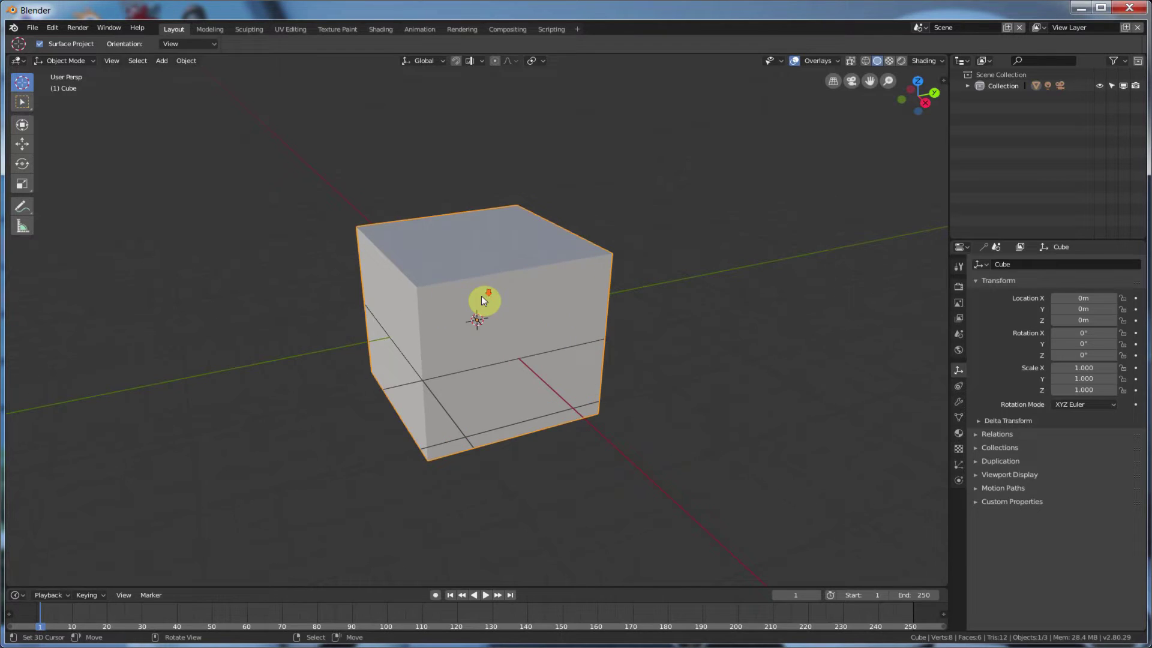
pyautogui.scroll(-3, 481, 297)
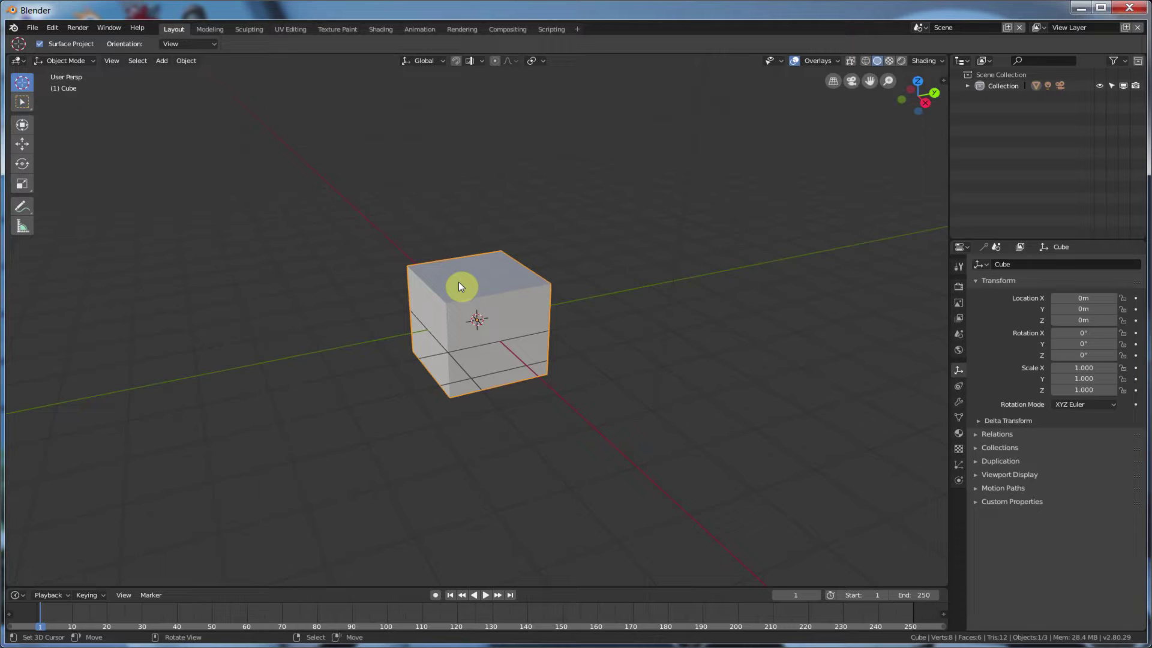
pyautogui.hotkey('shift', 'space')
pyautogui.press('t')
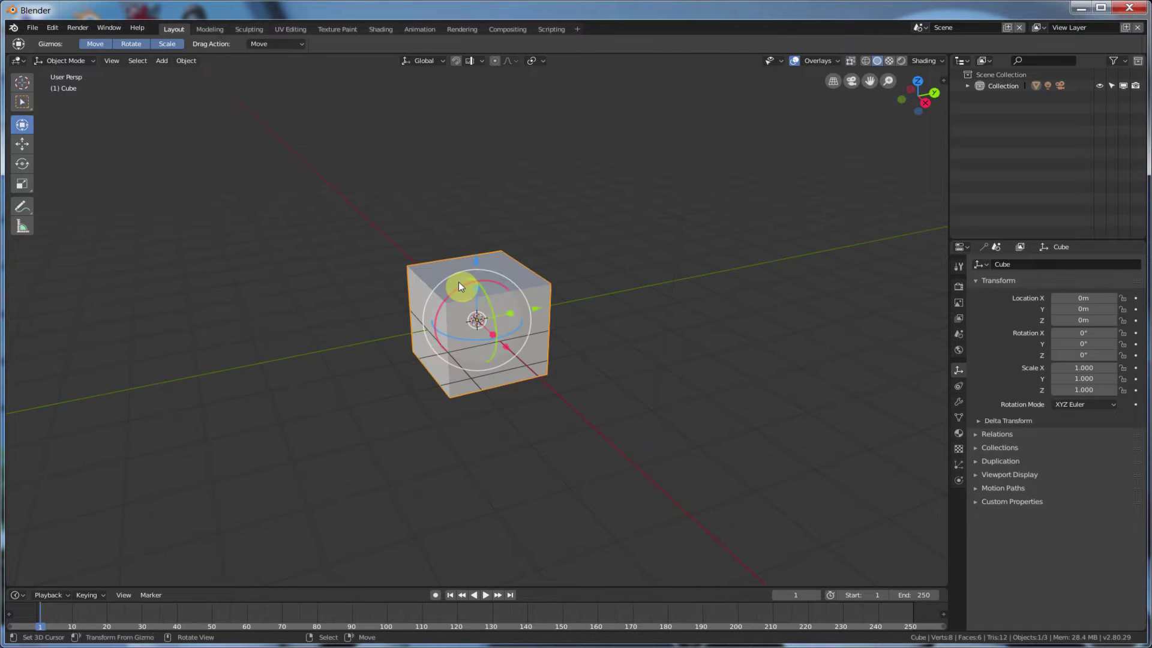
pyautogui.moveTo(478, 288); pyautogui.dragTo(458, 269)
# In the Modeling workspace, add six horizontal loop cuts spread over the column's height and return to Object Mode.
pyautogui.click(215, 27)
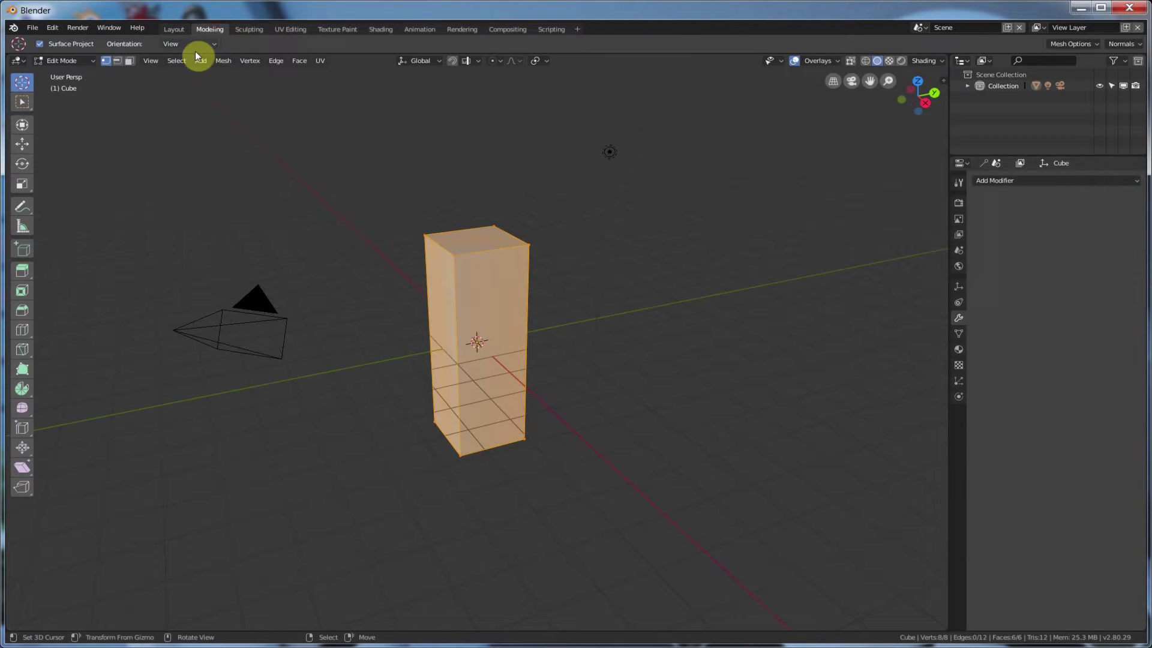
pyautogui.click(22, 330)
pyautogui.click(460, 310)
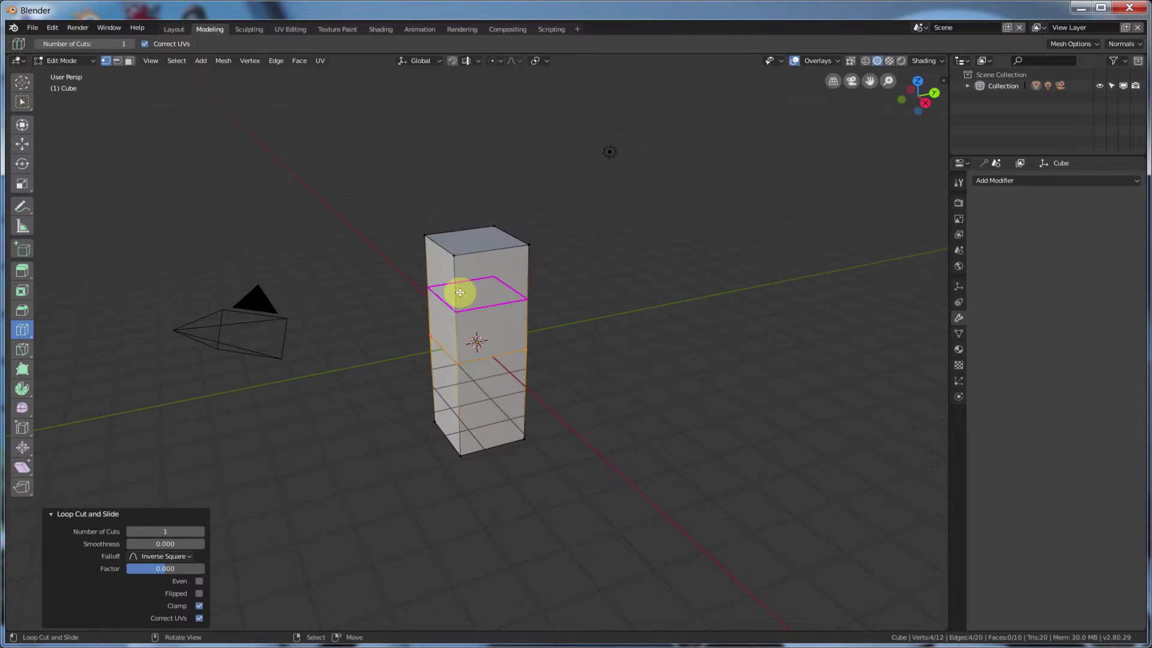
pyautogui.click(458, 287)
pyautogui.click(468, 413)
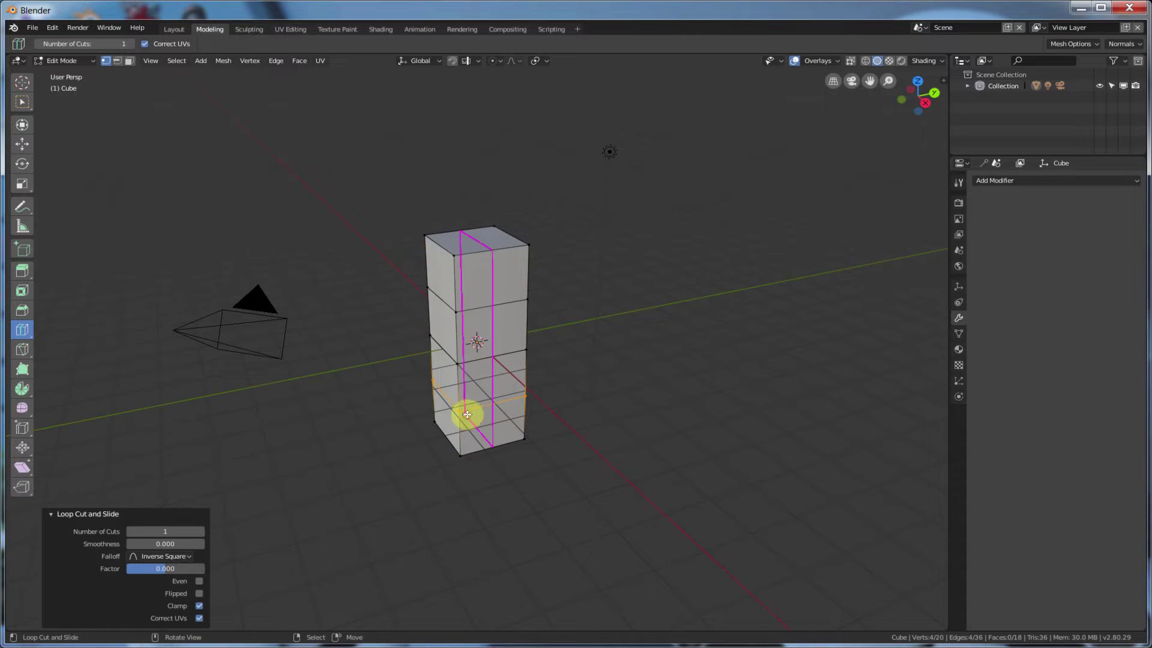
pyautogui.click(468, 324)
pyautogui.click(465, 282)
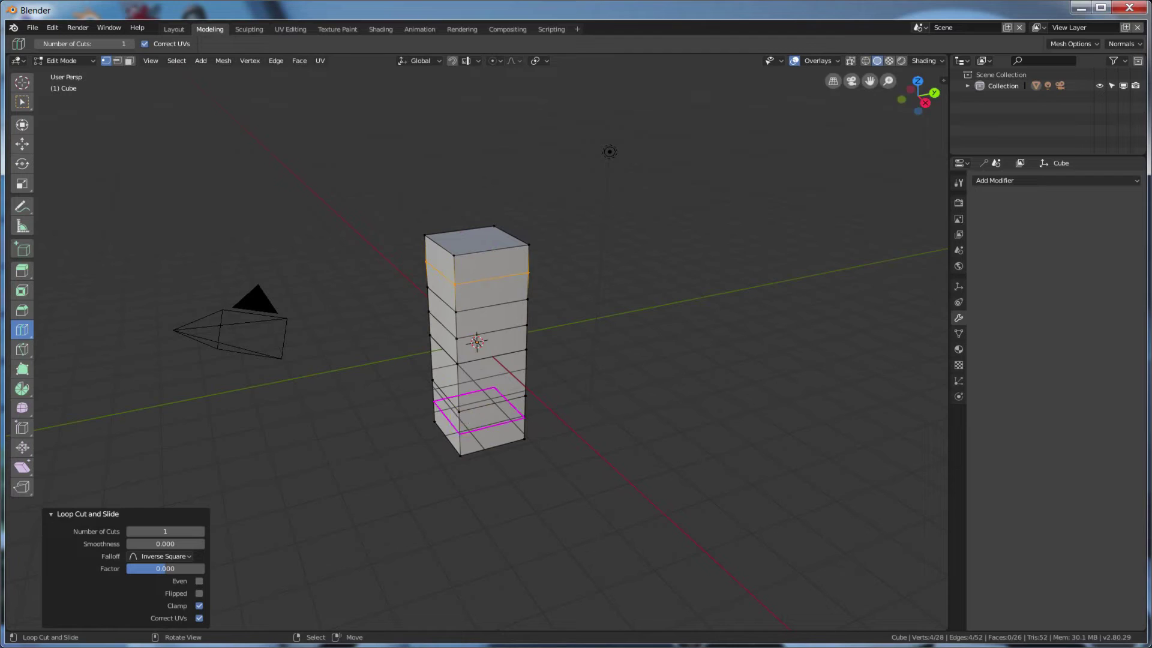
pyautogui.click(456, 413)
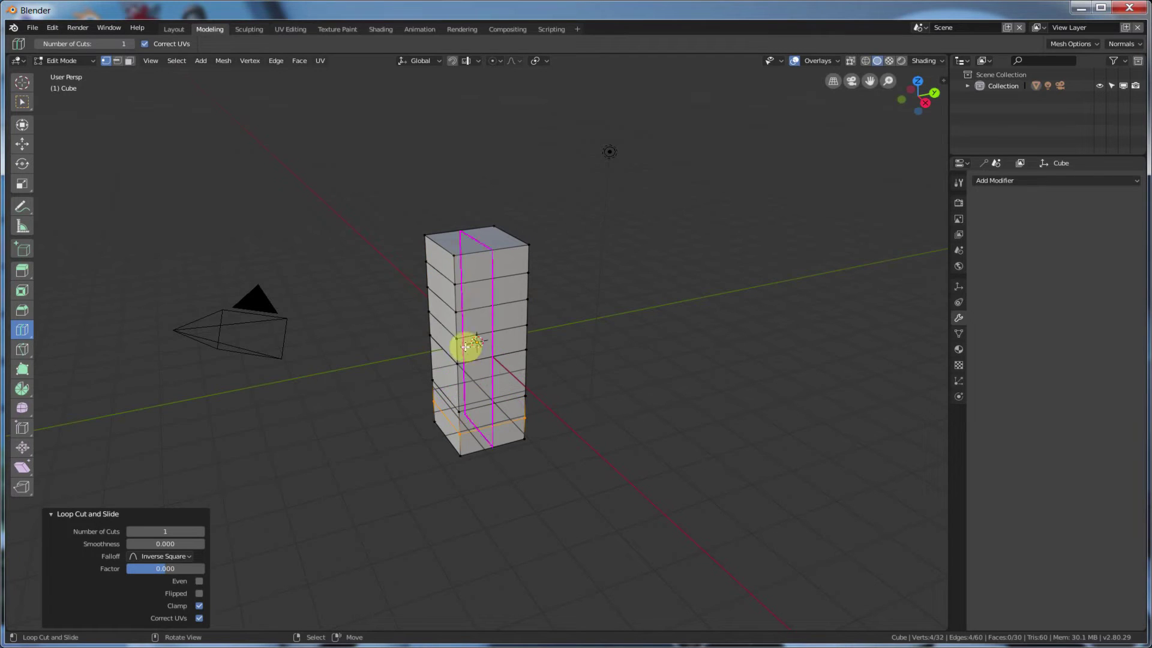
pyautogui.click(22, 102)
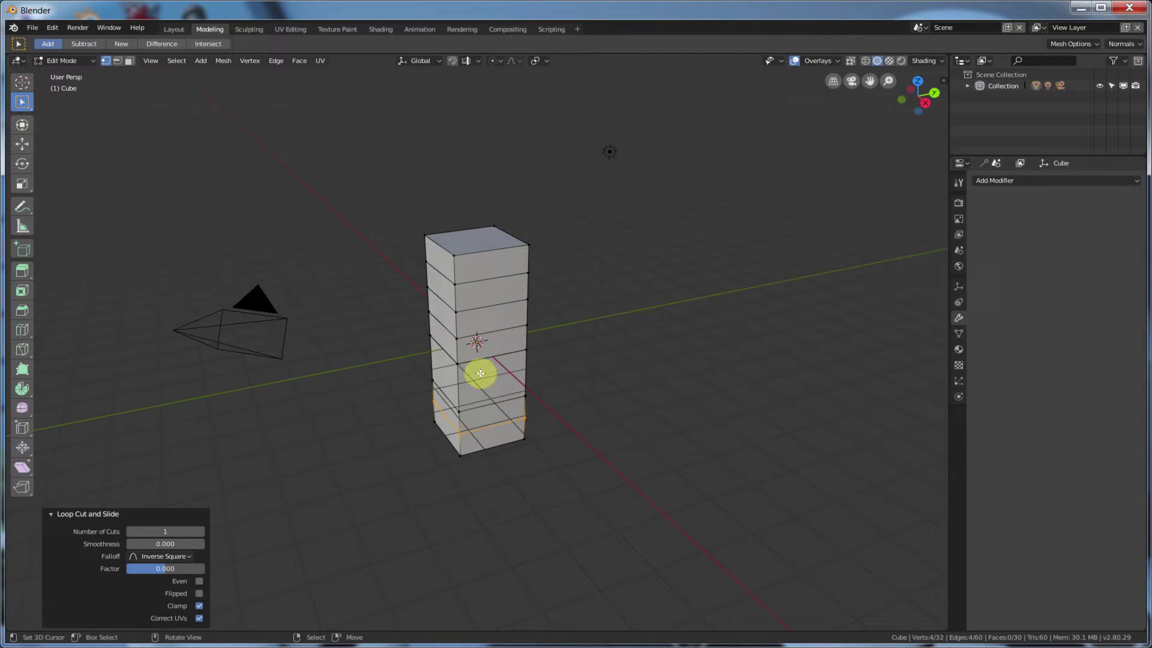
pyautogui.press('Tab')
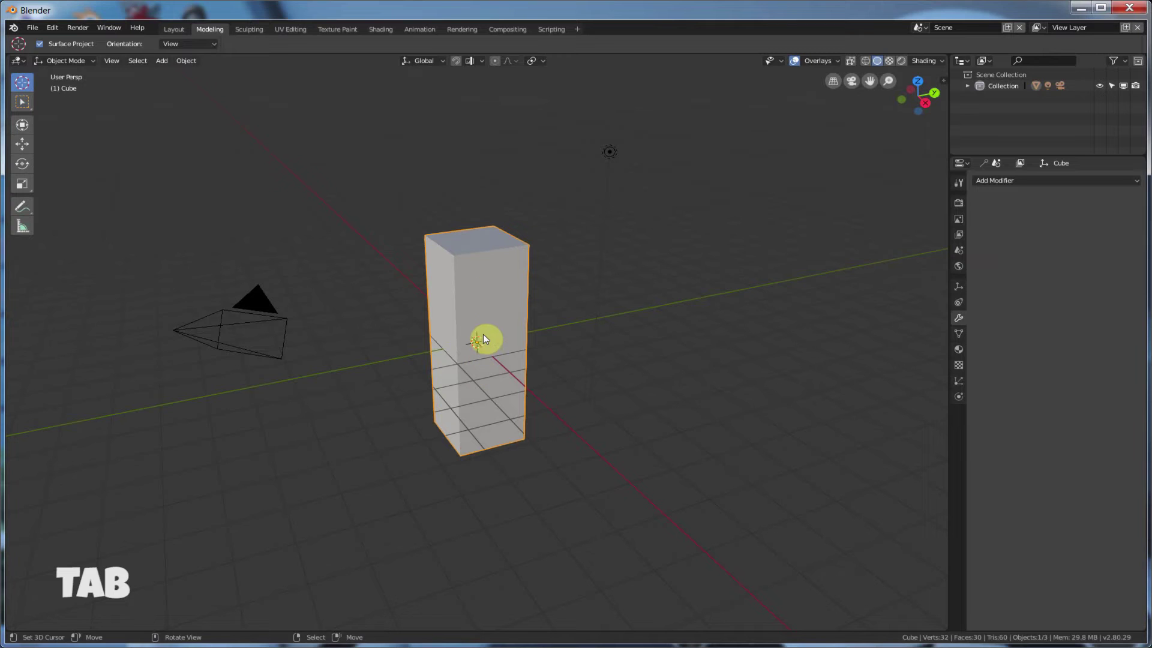
# Move the column up about 3.06 m along the Z axis using the Transform tool.
pyautogui.hotkey('shift', 'space')
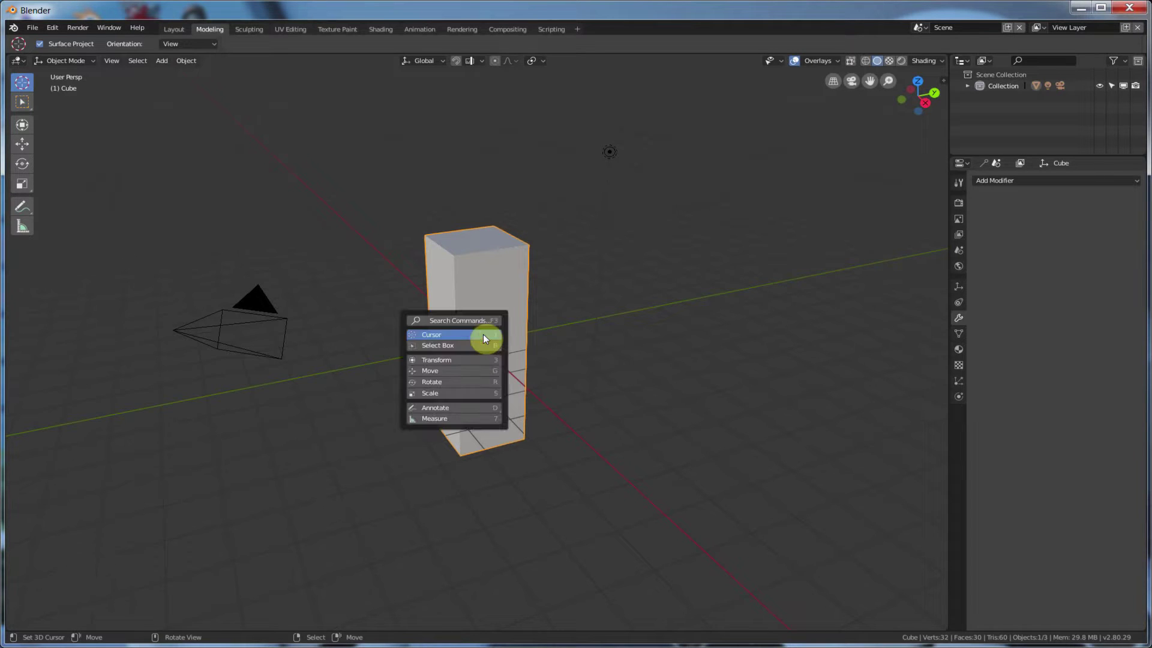
pyautogui.click(470, 360)
pyautogui.moveTo(481, 312); pyautogui.dragTo(469, 178)
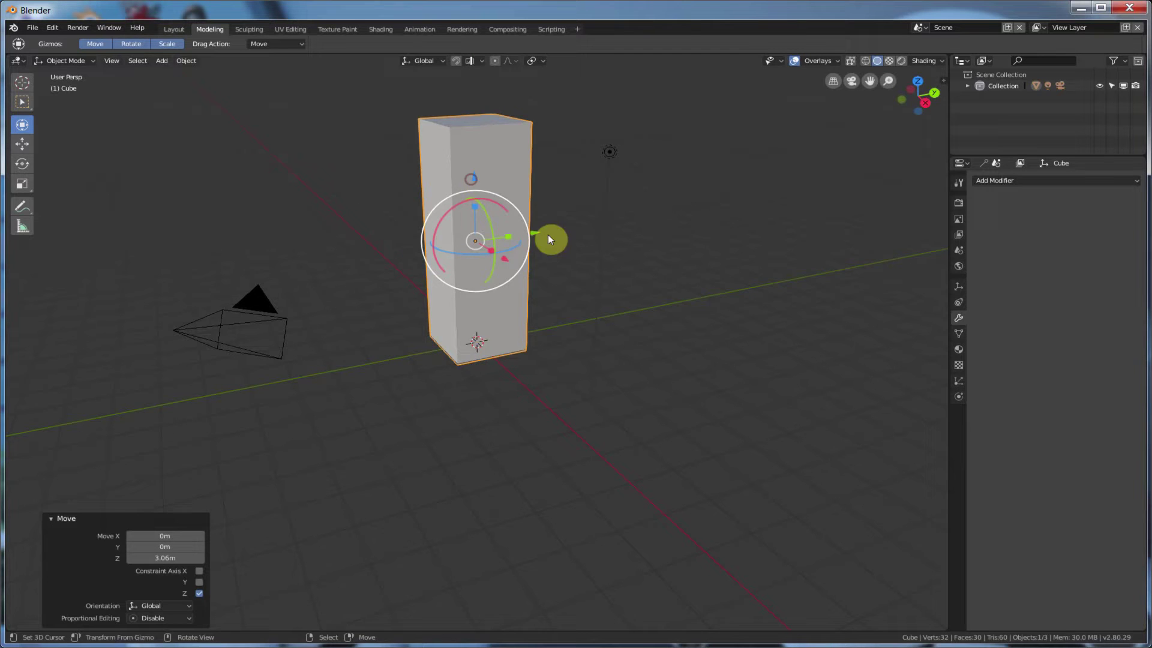
pyautogui.moveTo(548, 236); pyautogui.dragTo(504, 252, button='middle')
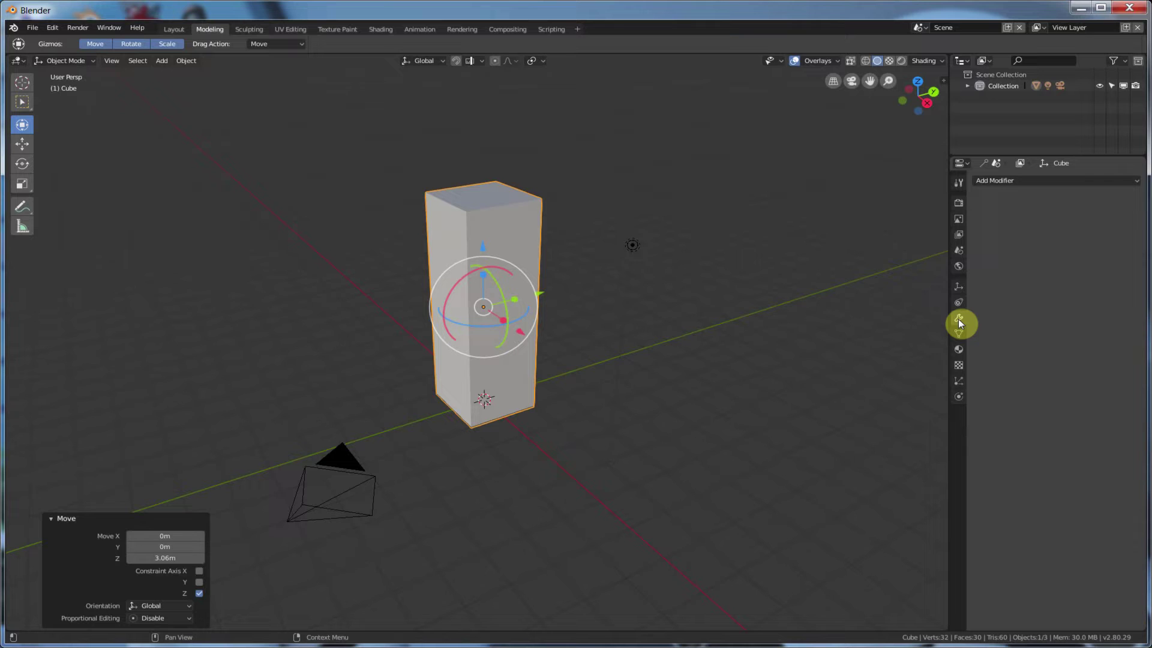
# Add a Simple Deform modifier to the column.
pyautogui.click(996, 181)
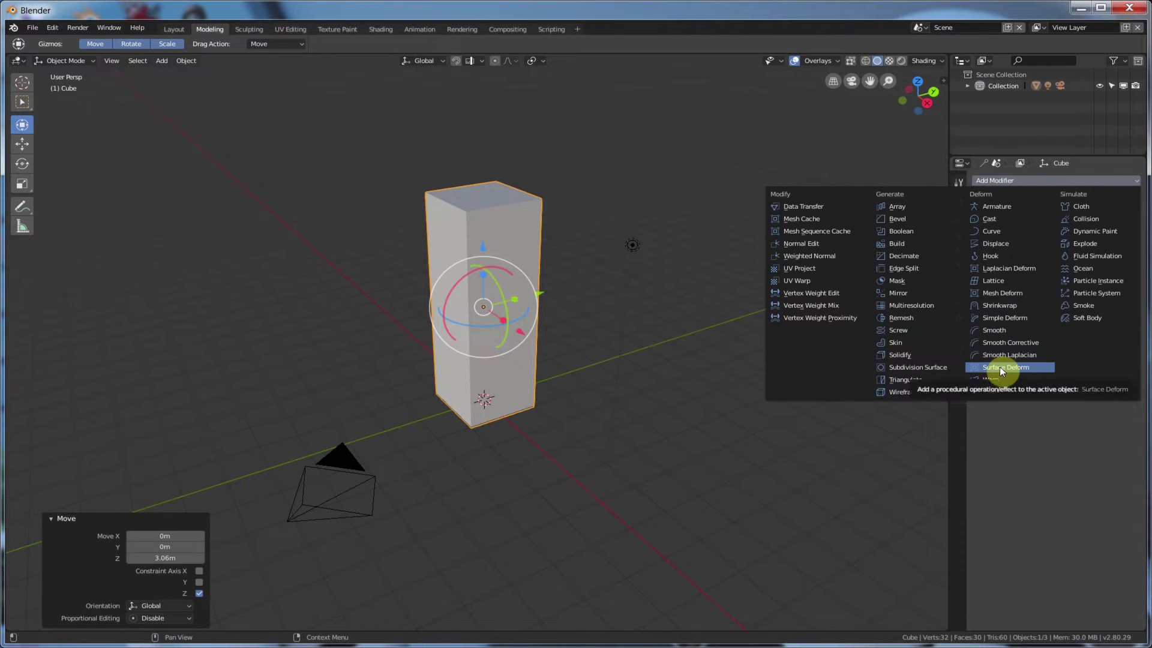
pyautogui.click(998, 318)
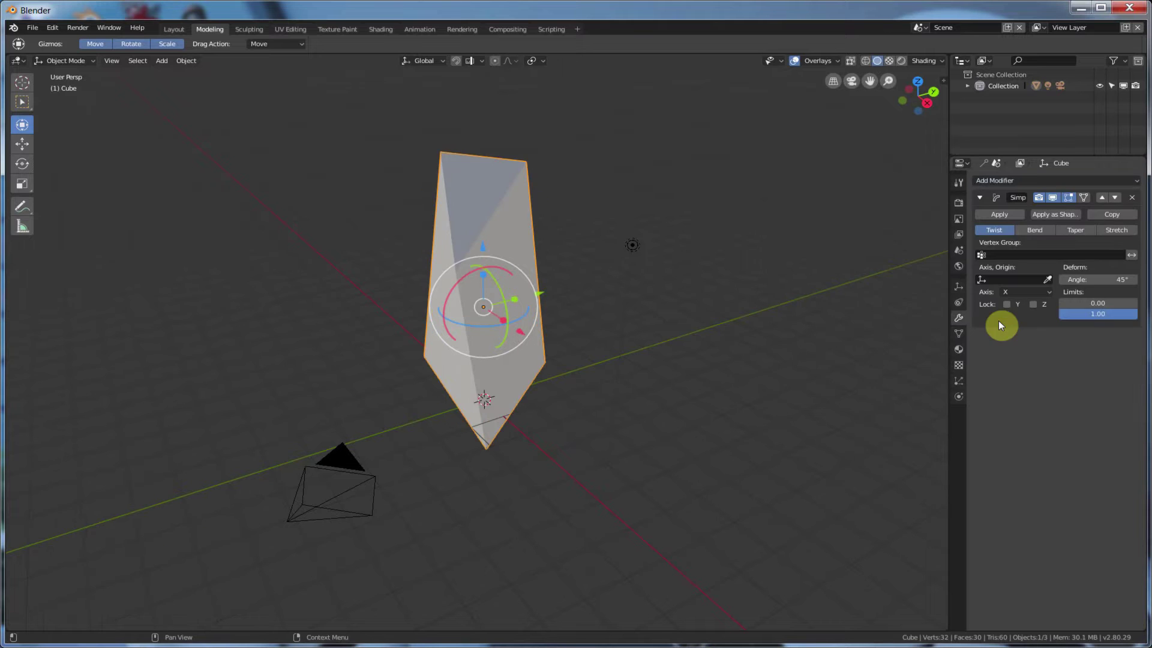
pyautogui.moveTo(695, 324); pyautogui.dragTo(614, 326, button='middle')
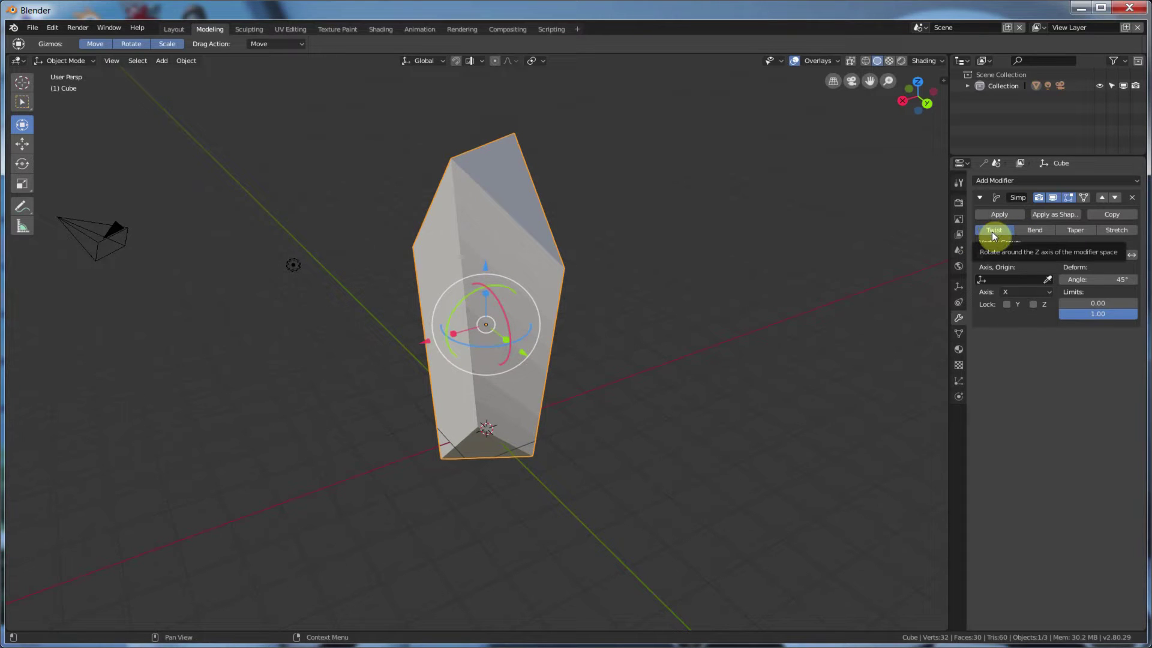
# Try the modifier's Bend, Taper and Stretch modes on the column and switch back to Twist.
pyautogui.click(1035, 231)
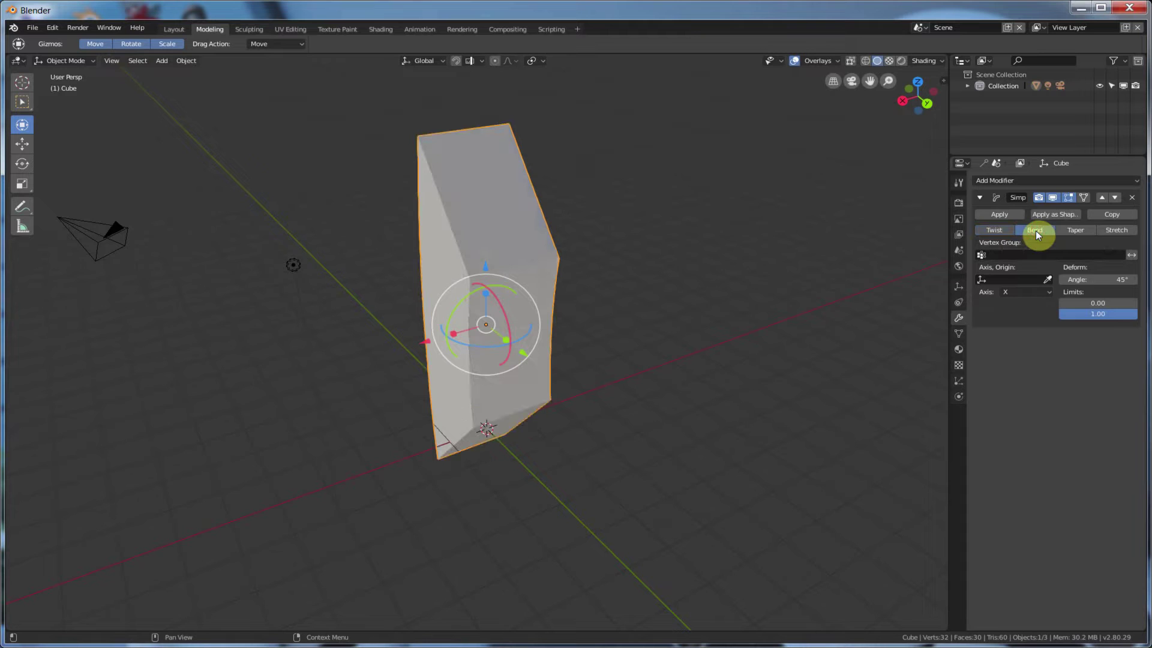
pyautogui.click(1075, 229)
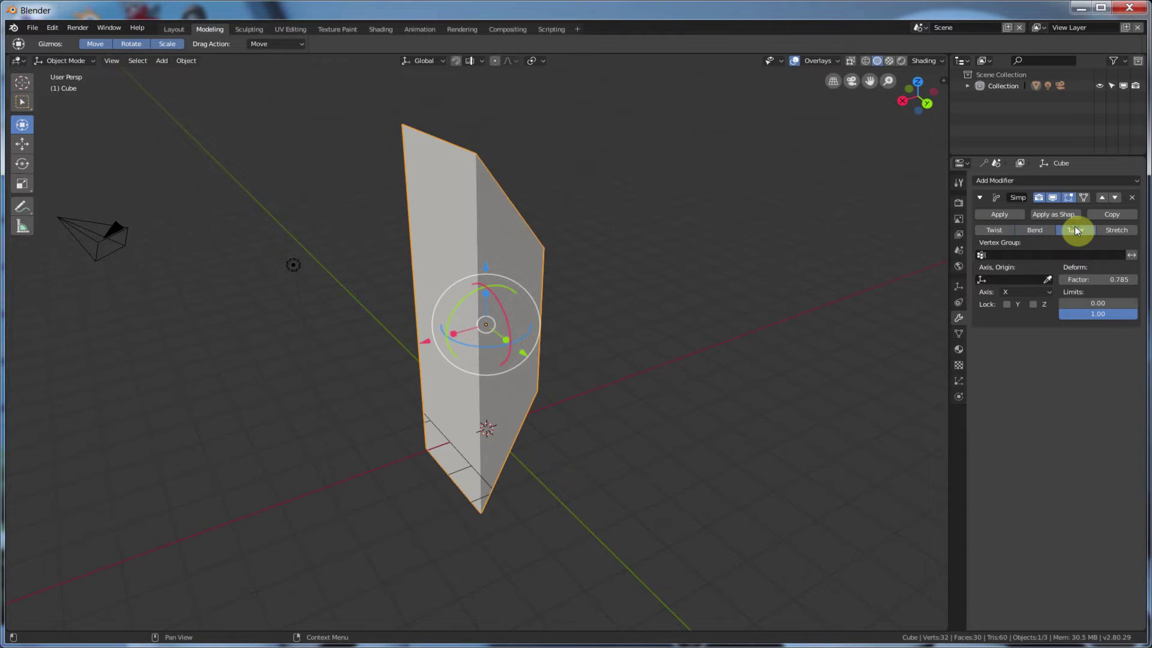
pyautogui.click(1118, 229)
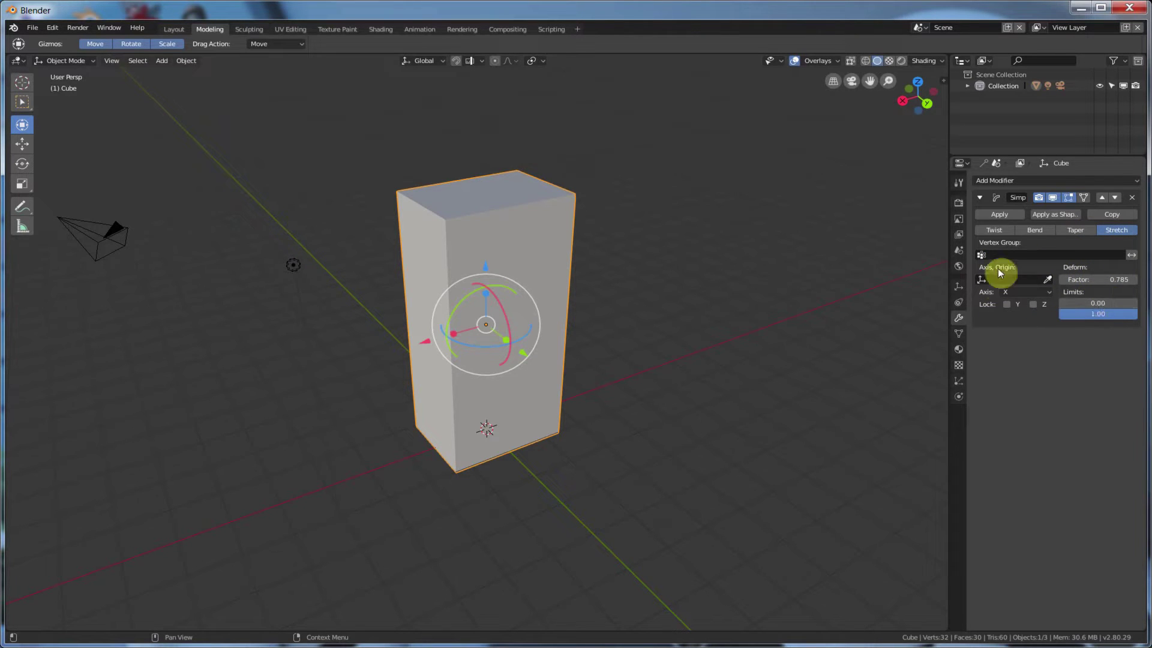
pyautogui.click(993, 231)
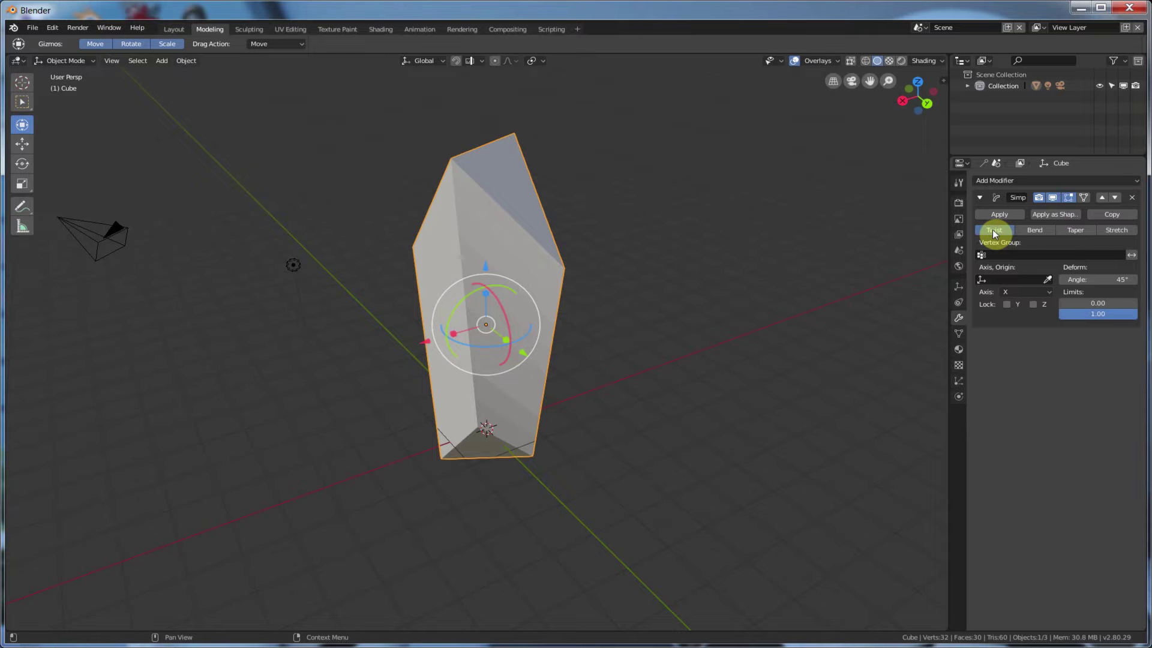
# Set the twist angle of the Simple Deform modifier to 122°.
pyautogui.moveTo(703, 256); pyautogui.dragTo(864, 277, button='middle')
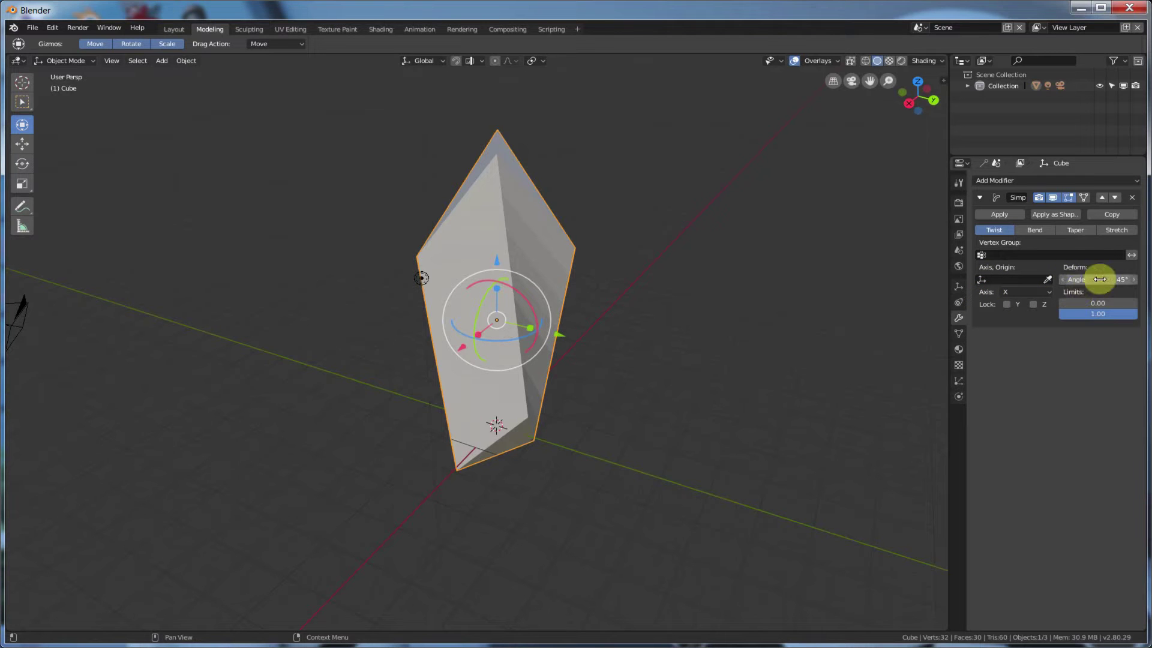
pyautogui.moveTo(1108, 279); pyautogui.dragTo(1074, 279)
pyautogui.moveTo(795, 286); pyautogui.dragTo(730, 288, button='middle')
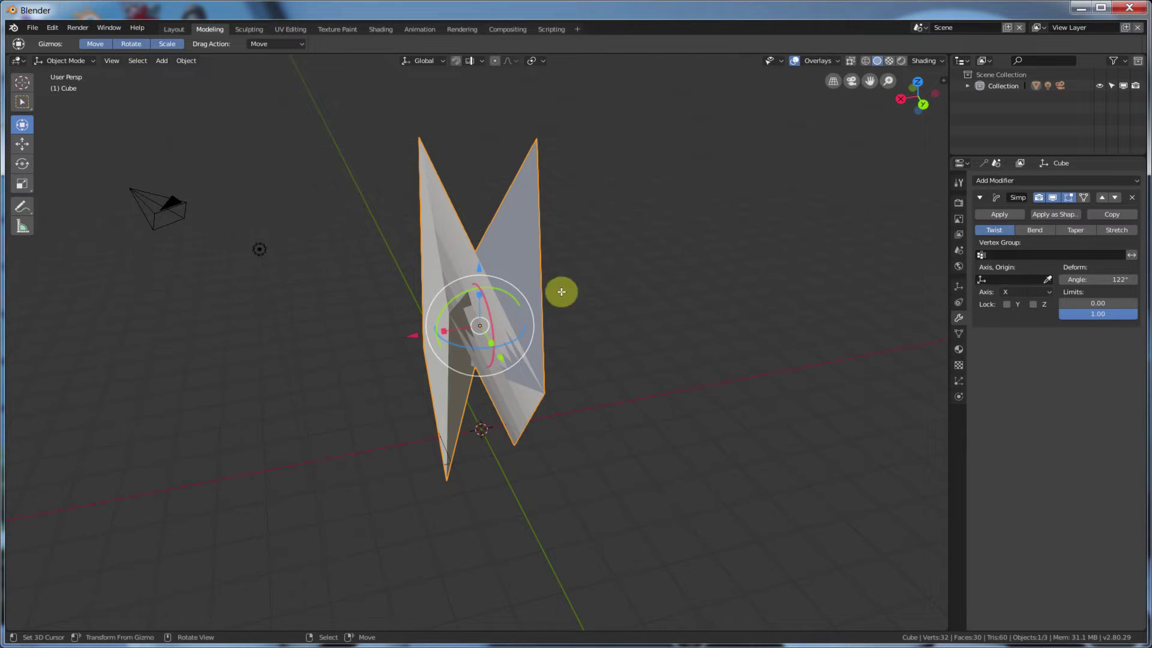
pyautogui.moveTo(595, 307); pyautogui.dragTo(630, 273, button='middle')
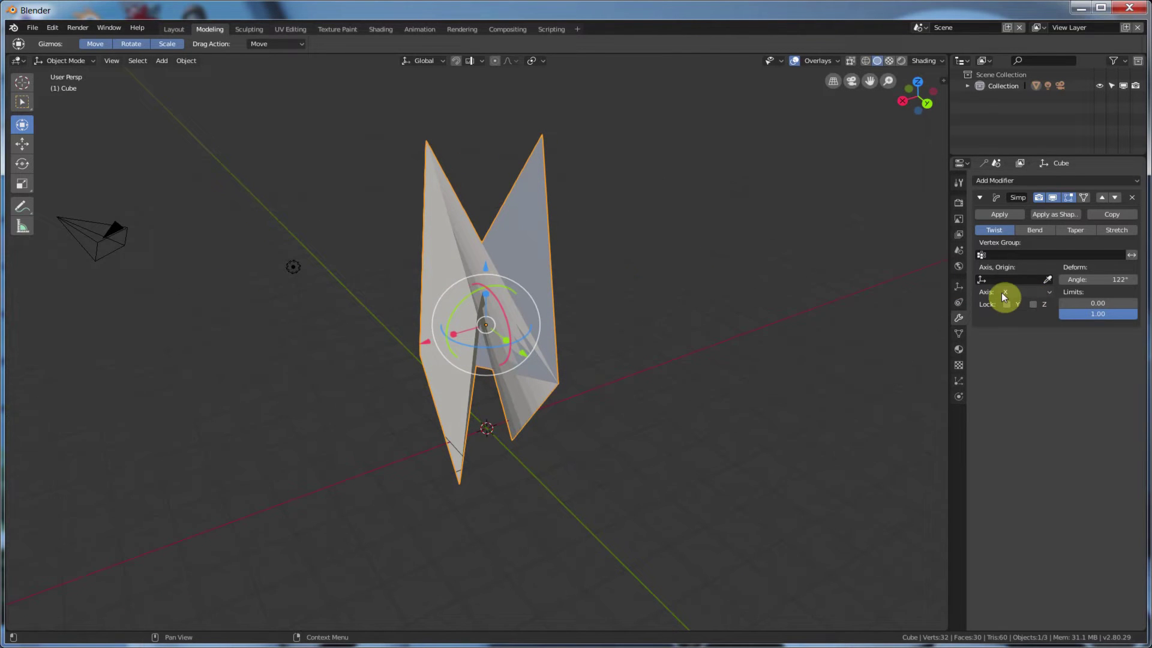
# Try the Y axis for the twist and inspect the deformed column from several sides.
pyautogui.click(1022, 294)
pyautogui.click(1024, 267)
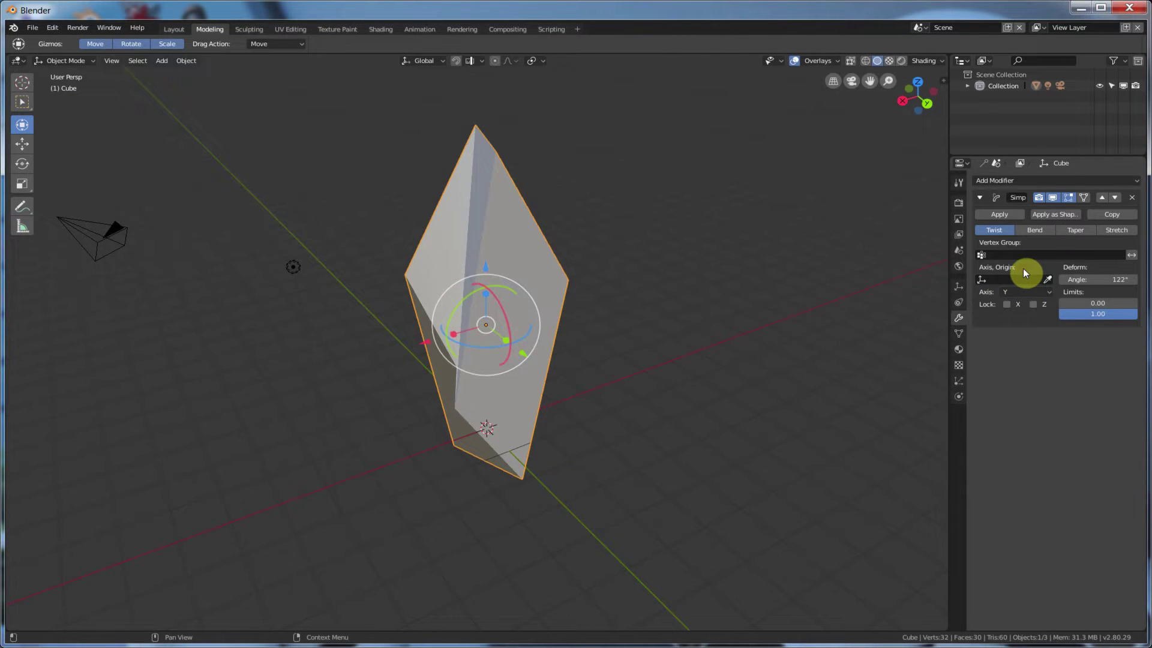
pyautogui.moveTo(754, 327); pyautogui.dragTo(699, 309, button='middle')
pyautogui.moveTo(606, 315); pyautogui.dragTo(682, 311, button='middle')
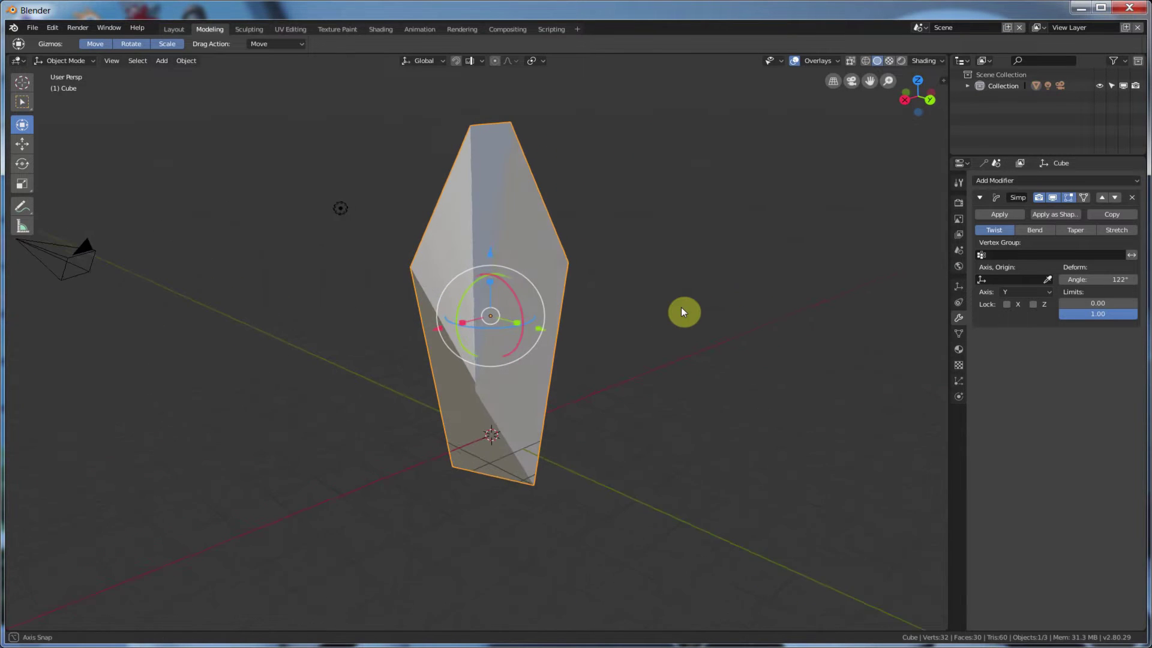
# Set the Simple Deform modifier's axis to Z so the column twists along its height.
pyautogui.click(1018, 291)
pyautogui.click(1019, 254)
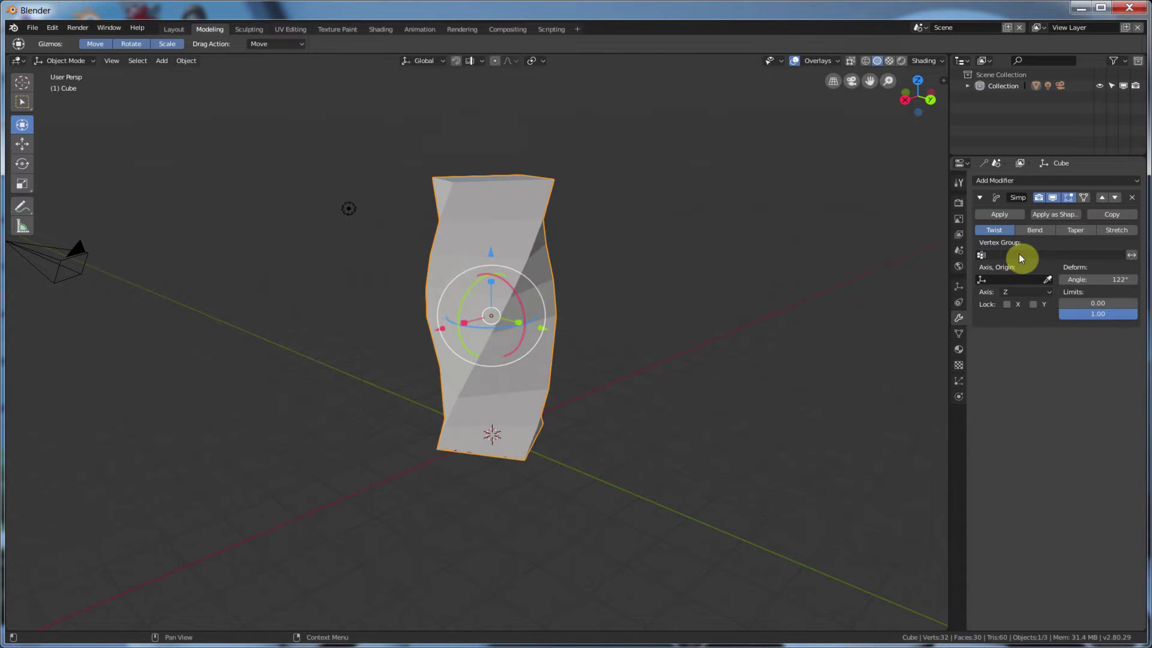
pyautogui.moveTo(608, 333); pyautogui.dragTo(623, 367, button='middle')
pyautogui.scroll(2, 697, 339)
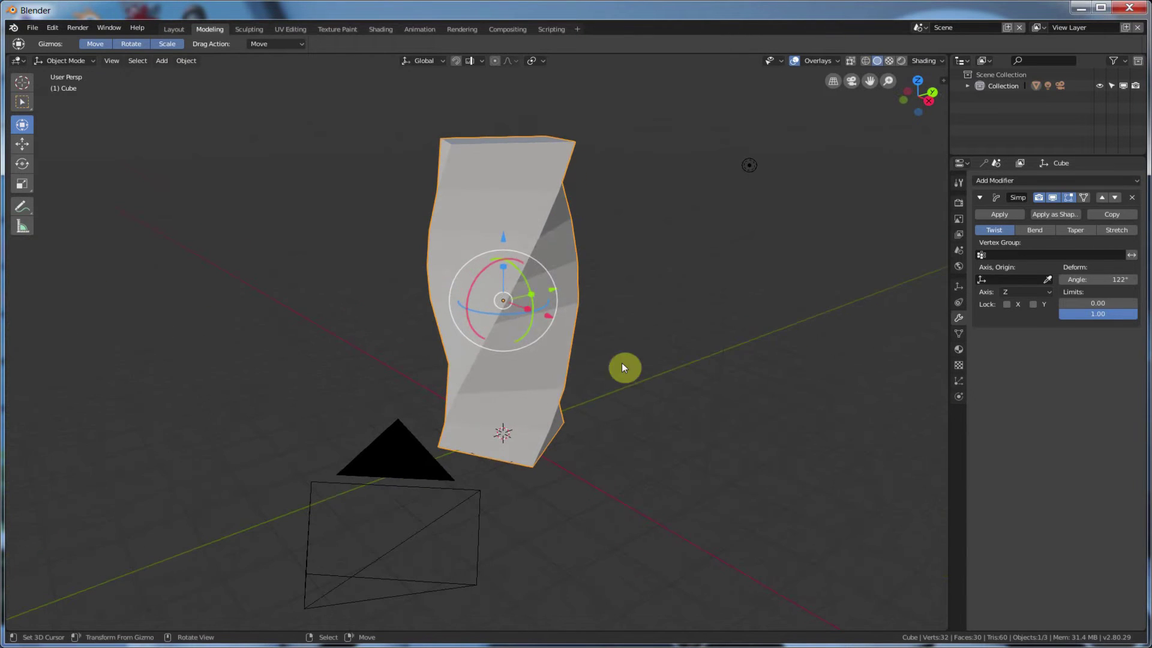
# Set the twist angle around Z to 127° and inspect the twisted column from several sides.
pyautogui.moveTo(523, 268); pyautogui.dragTo(633, 373, button='middle')
pyautogui.moveTo(558, 319); pyautogui.dragTo(690, 322, button='middle')
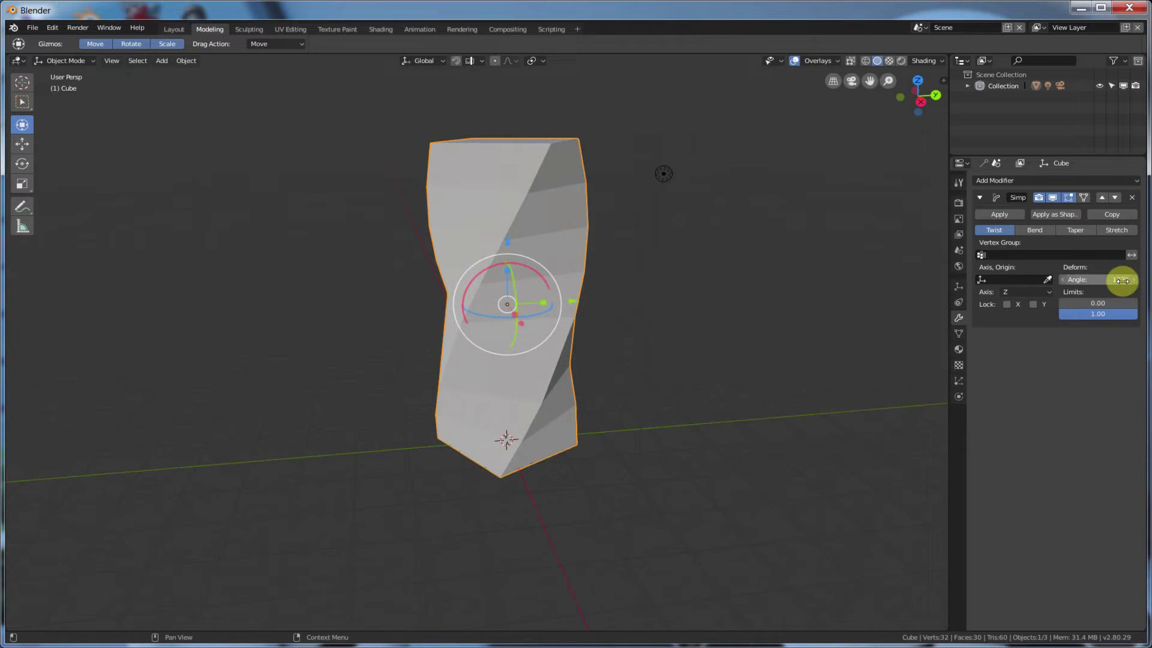
pyautogui.moveTo(1119, 279)
pyautogui.mouseDown()
pyautogui.moveTo(1151, 279)
pyautogui.moveTo(1092, 279)
pyautogui.moveTo(1121, 286)
pyautogui.mouseUp()
pyautogui.moveTo(780, 284); pyautogui.dragTo(672, 294, button='middle')
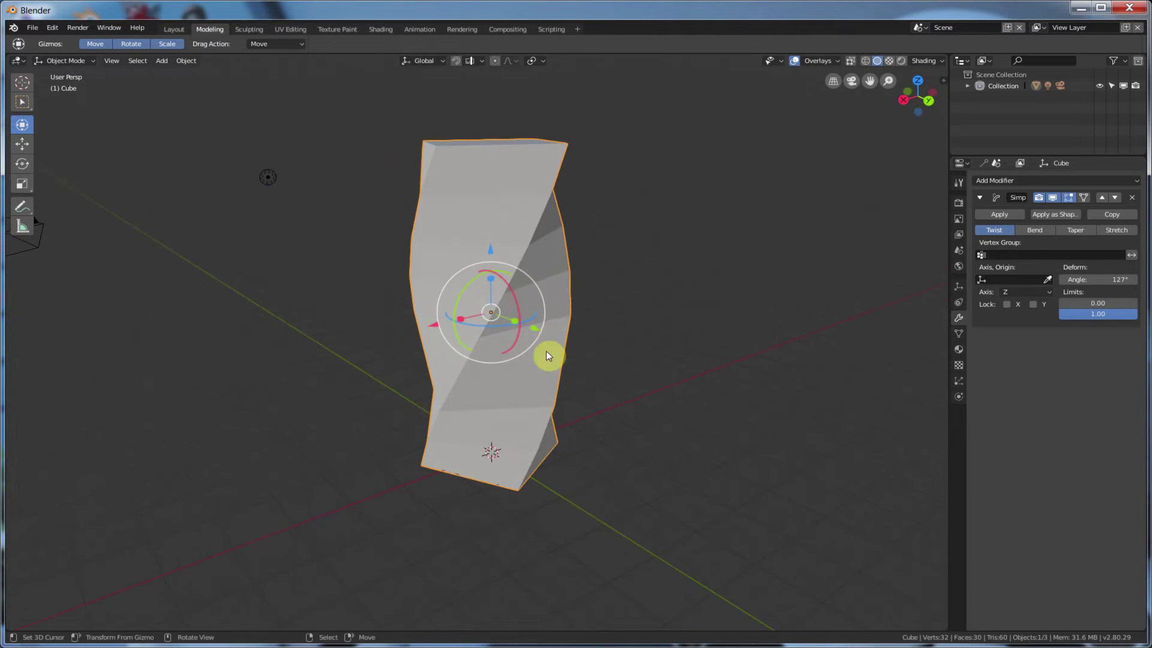
pyautogui.moveTo(585, 322); pyautogui.dragTo(657, 346, button='middle')
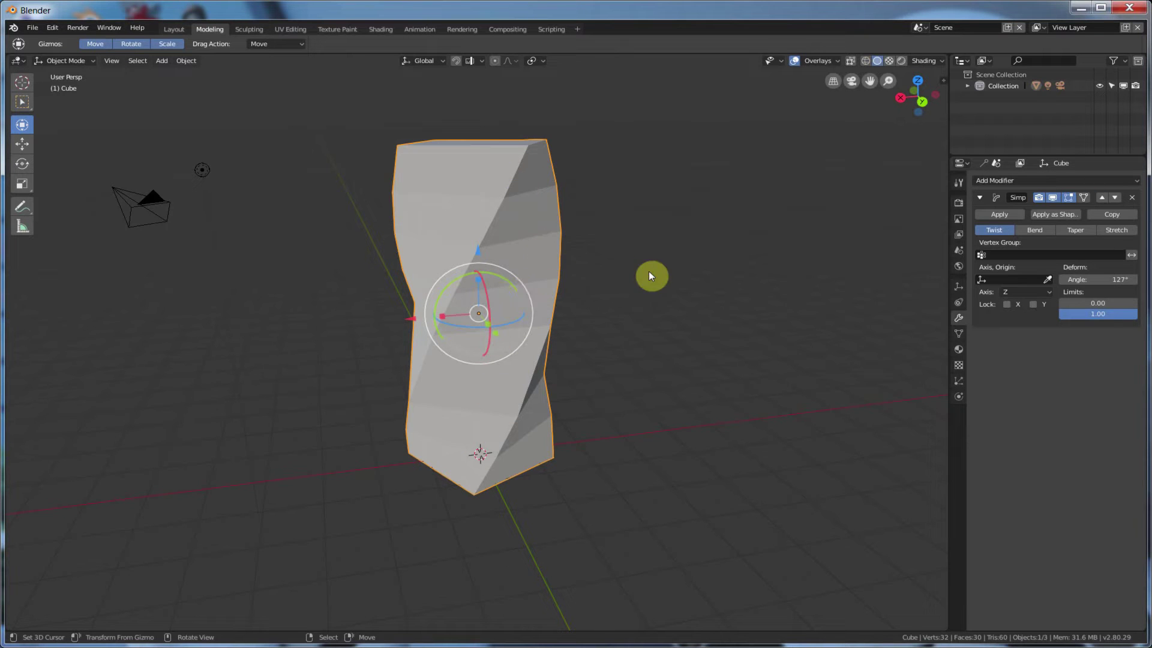
pyautogui.moveTo(650, 273)
pyautogui.mouseDown(button='middle')
pyautogui.moveTo(599, 275)
pyautogui.moveTo(598, 288)
pyautogui.moveTo(636, 290)
pyautogui.mouseUp(button='middle')
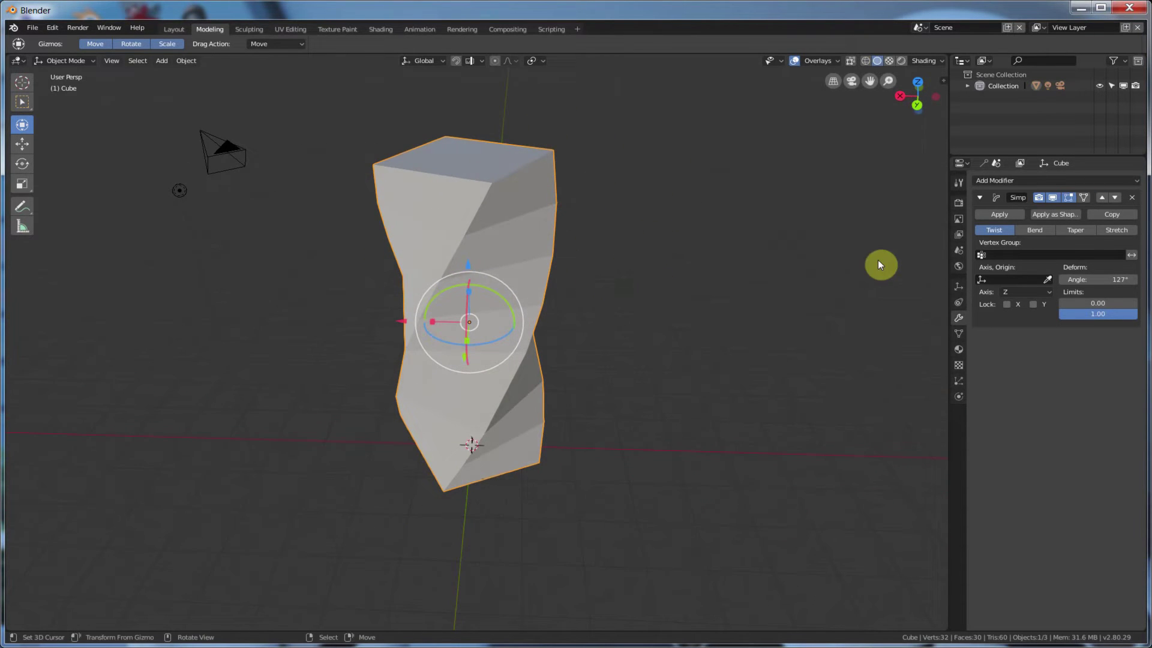
# Switch the Simple Deform modifier to Bend and set its angle to 30.8°.
pyautogui.click(1034, 230)
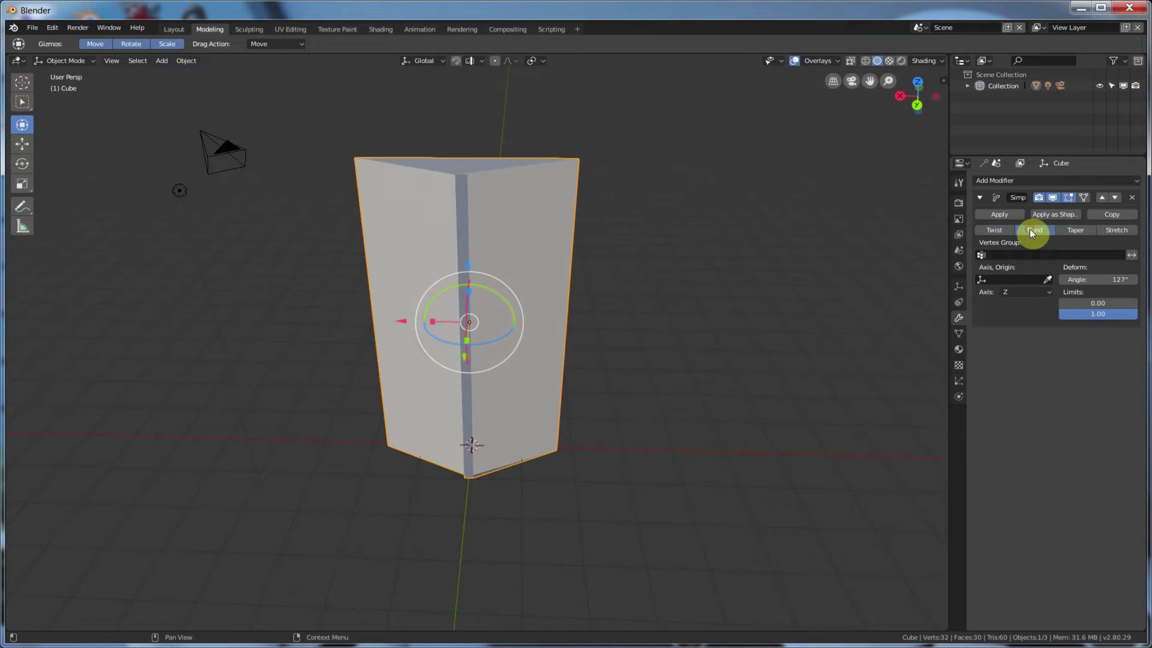
pyautogui.moveTo(658, 251); pyautogui.dragTo(672, 339, button='middle')
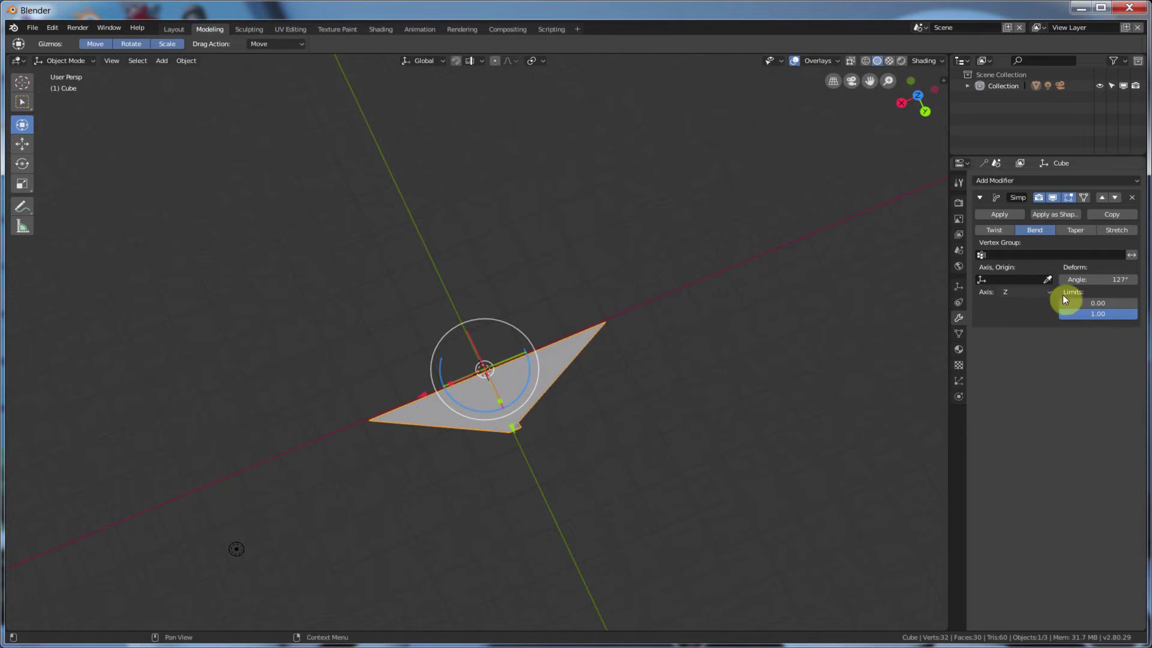
pyautogui.moveTo(1097, 279)
pyautogui.mouseDown()
pyautogui.moveTo(1047, 279)
pyautogui.moveTo(1116, 275)
pyautogui.mouseUp()
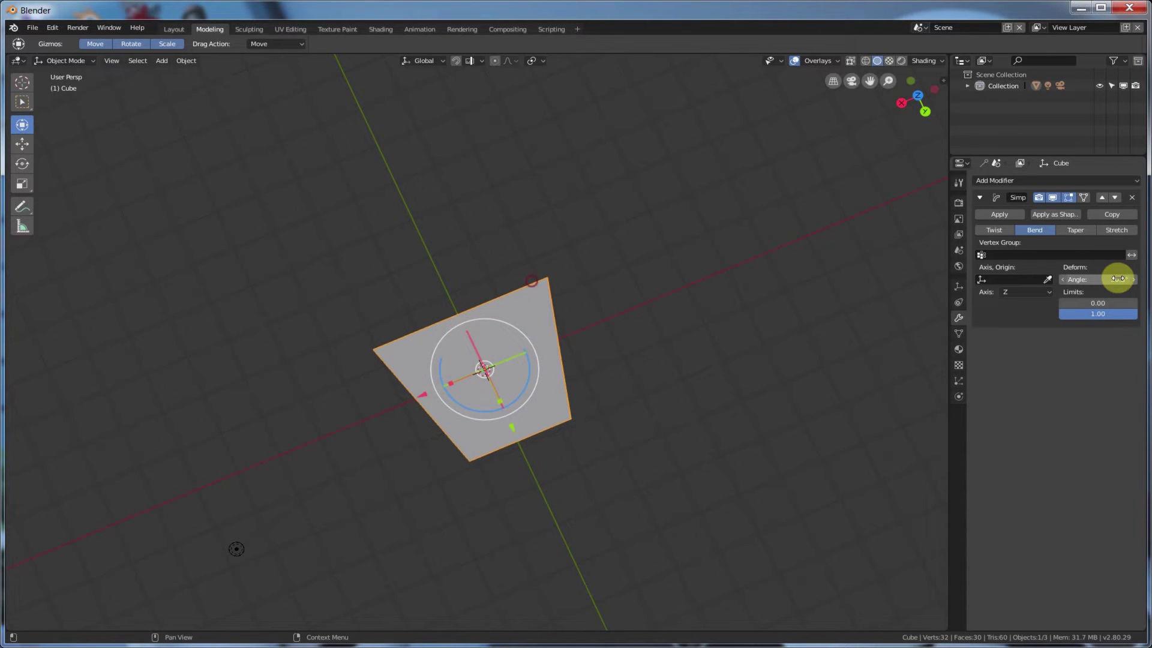
pyautogui.moveTo(830, 337); pyautogui.dragTo(795, 298, button='middle')
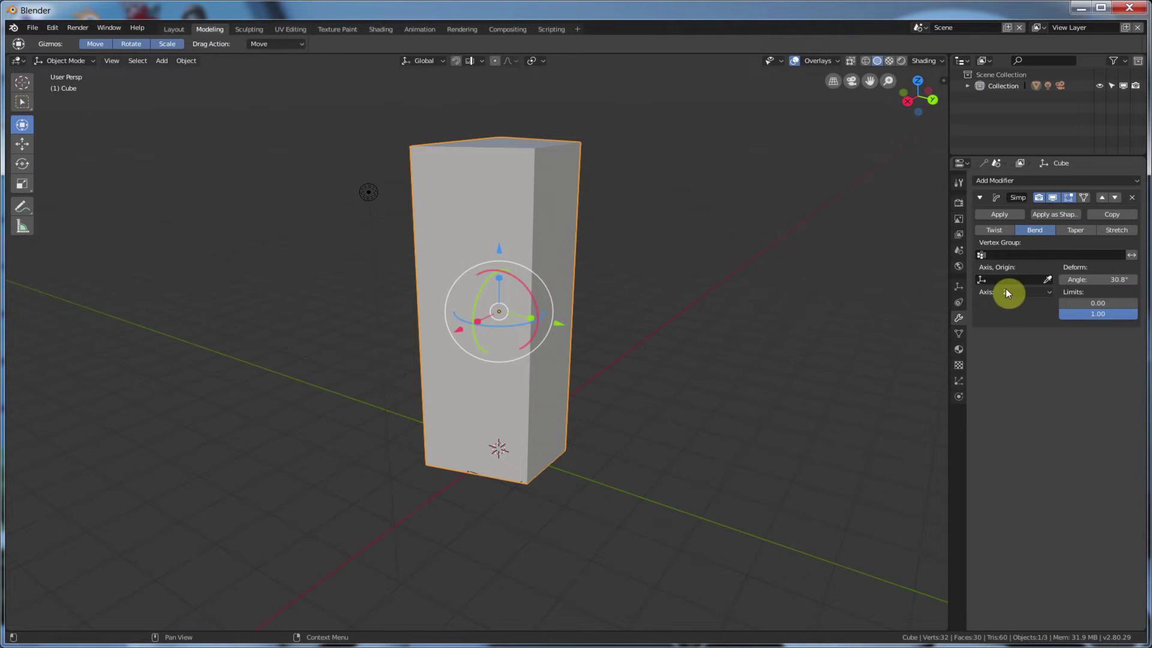
# Try the X axis for the bend, set the angle to 33.3° and inspect the column from several sides.
pyautogui.click(1023, 294)
pyautogui.click(1021, 279)
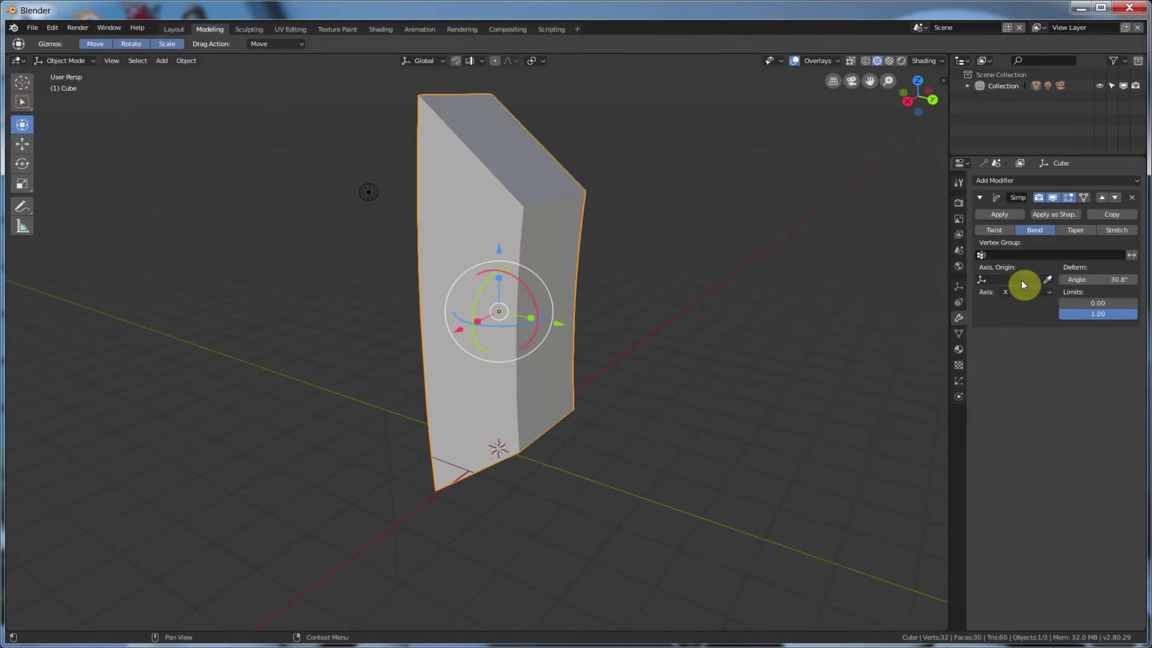
pyautogui.moveTo(753, 280); pyautogui.dragTo(776, 282, button='middle')
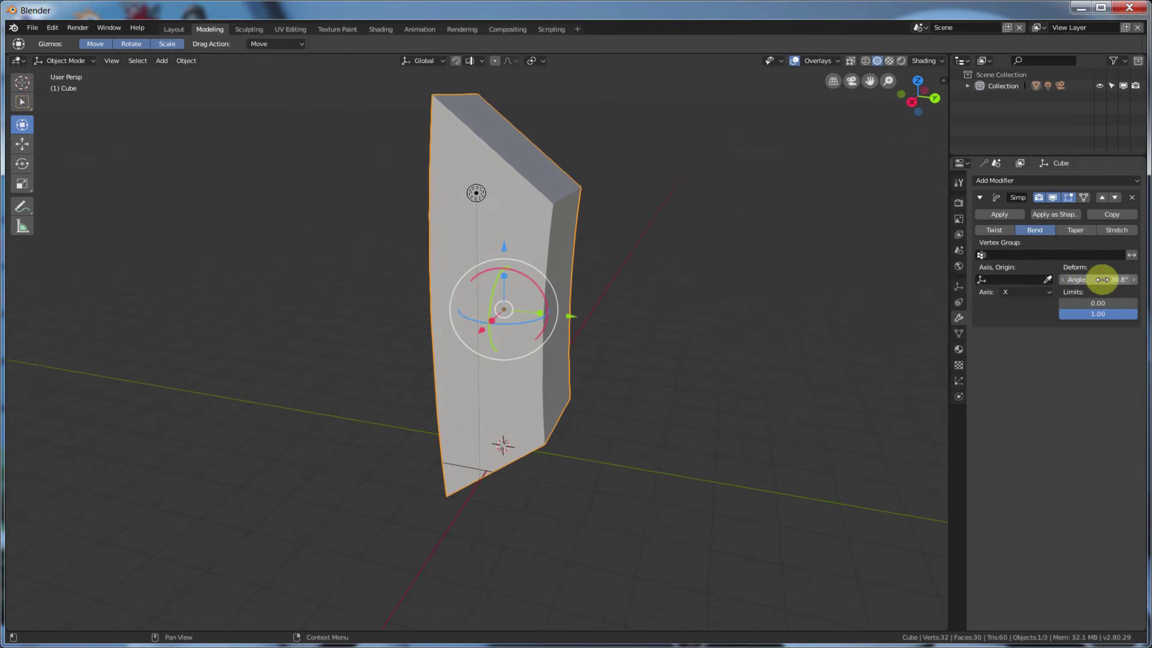
pyautogui.moveTo(1100, 279)
pyautogui.mouseDown()
pyautogui.moveTo(1137, 279)
pyautogui.moveTo(1106, 280)
pyautogui.mouseUp()
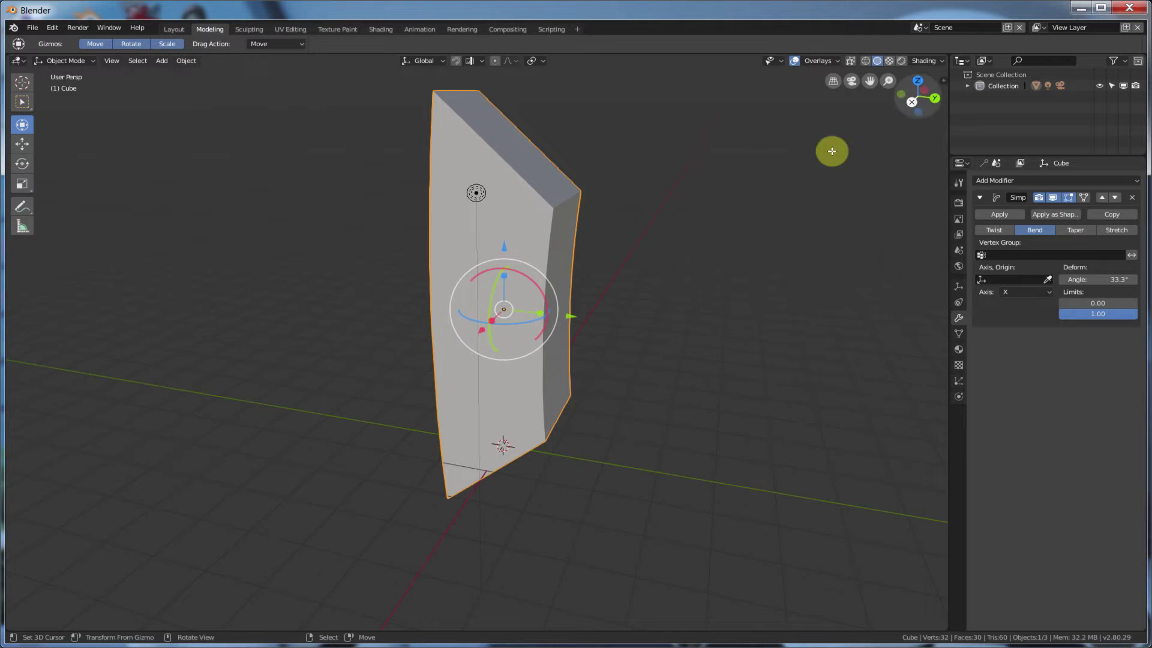
pyautogui.moveTo(830, 149); pyautogui.dragTo(654, 264, button='middle')
# Try the Z axis for the bend and inspect the column from above.
pyautogui.click(1032, 292)
pyautogui.click(1027, 250)
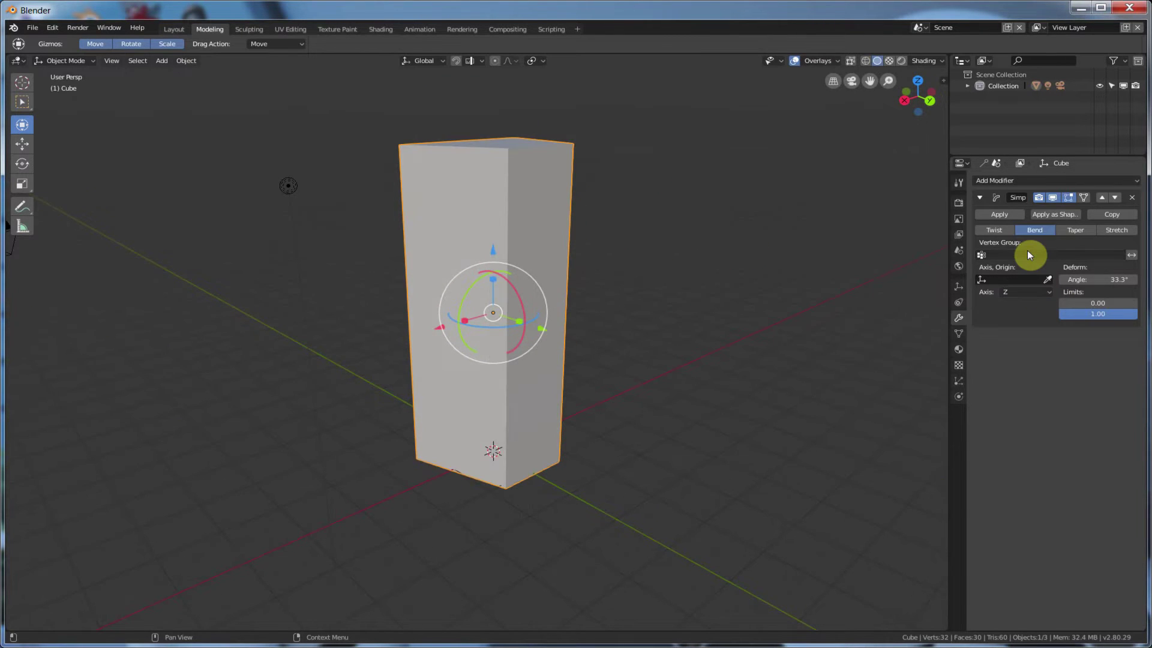
pyautogui.moveTo(756, 272); pyautogui.dragTo(747, 298, button='middle')
# Try the Y axis for the bend and reduce the bend angle.
pyautogui.click(1020, 291)
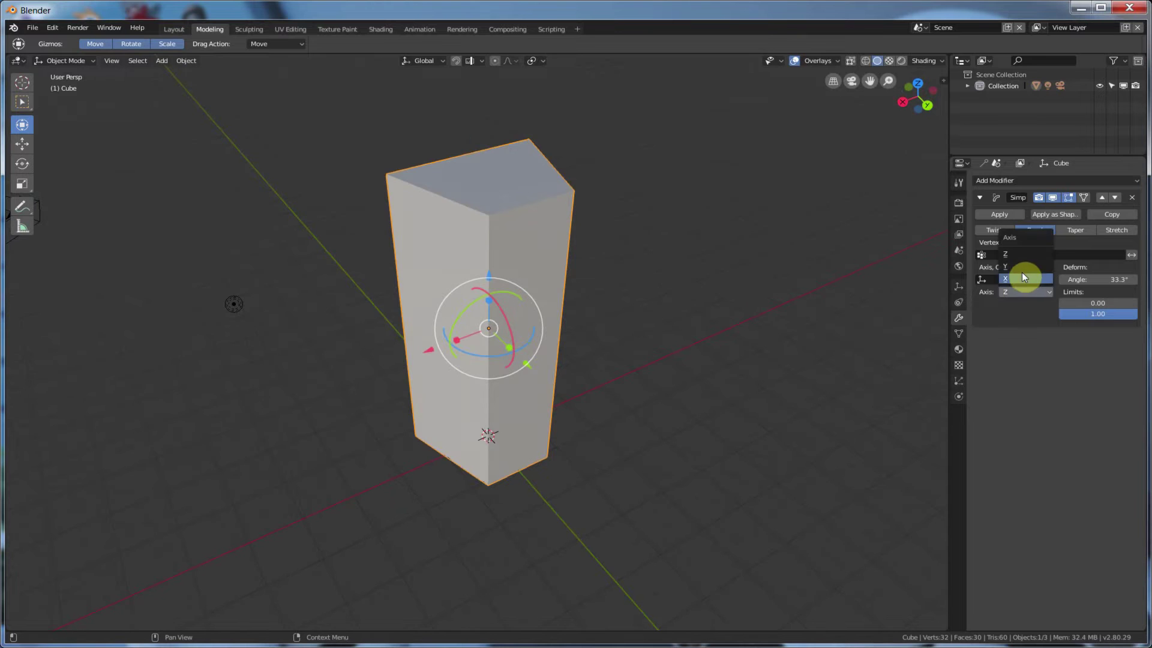
pyautogui.click(1021, 272)
pyautogui.moveTo(829, 284); pyautogui.dragTo(756, 264, button='middle')
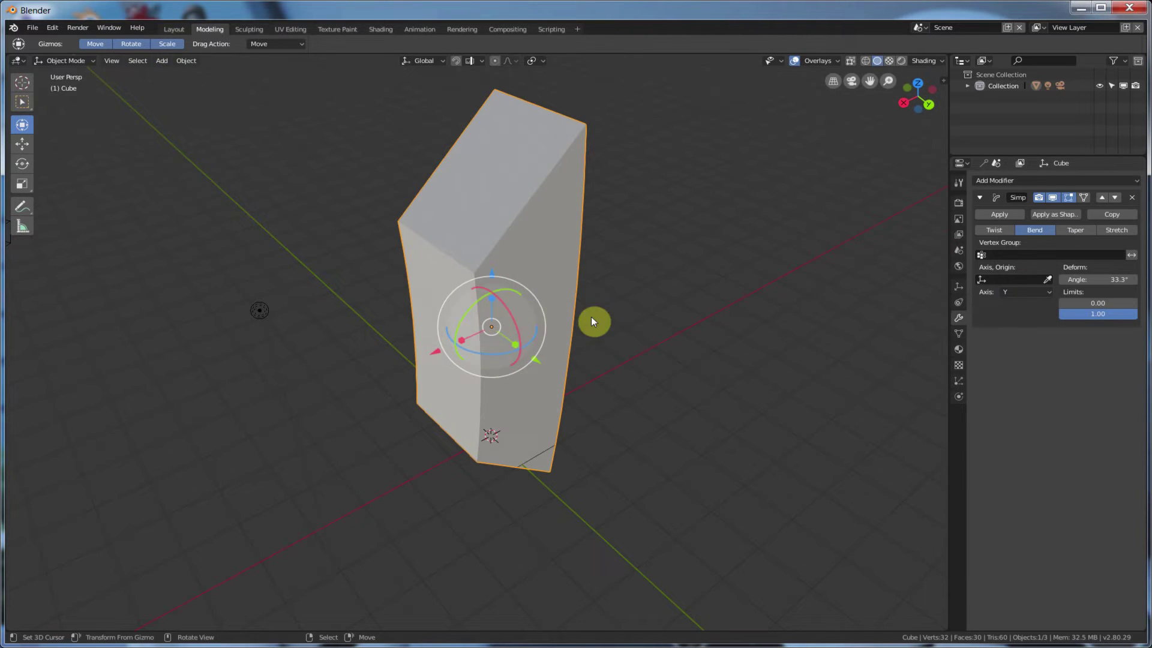
pyautogui.moveTo(606, 317); pyautogui.dragTo(552, 357, button='middle')
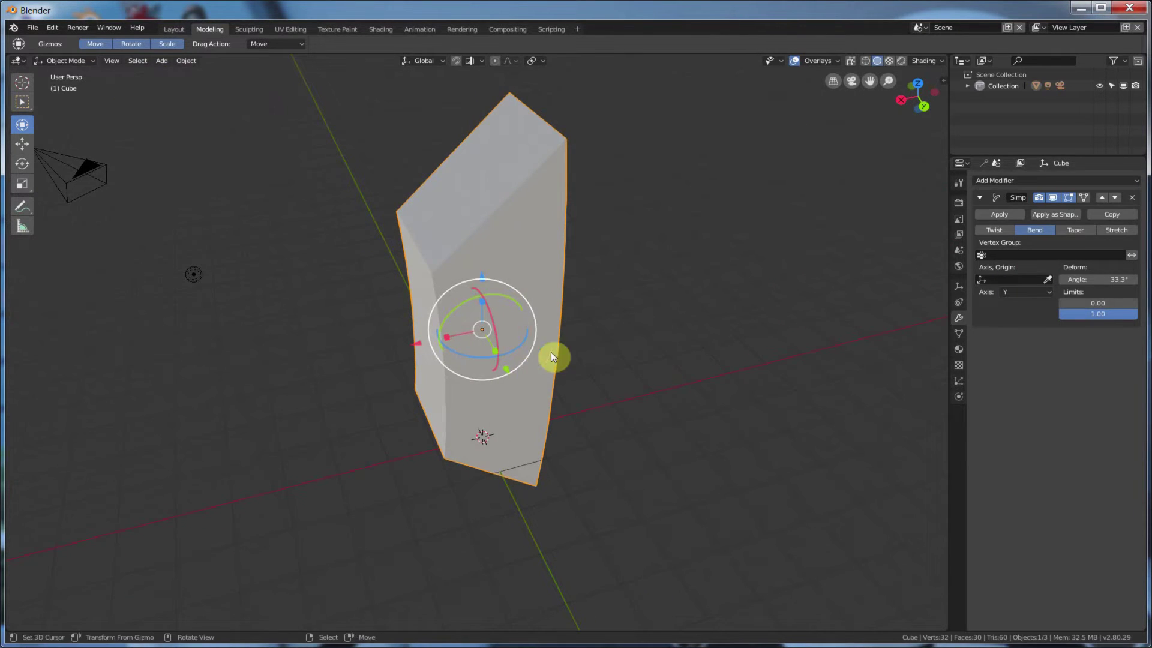
pyautogui.moveTo(1116, 279)
pyautogui.mouseDown()
pyautogui.moveTo(1086, 279)
pyautogui.moveTo(1111, 278)
pyautogui.mouseUp()
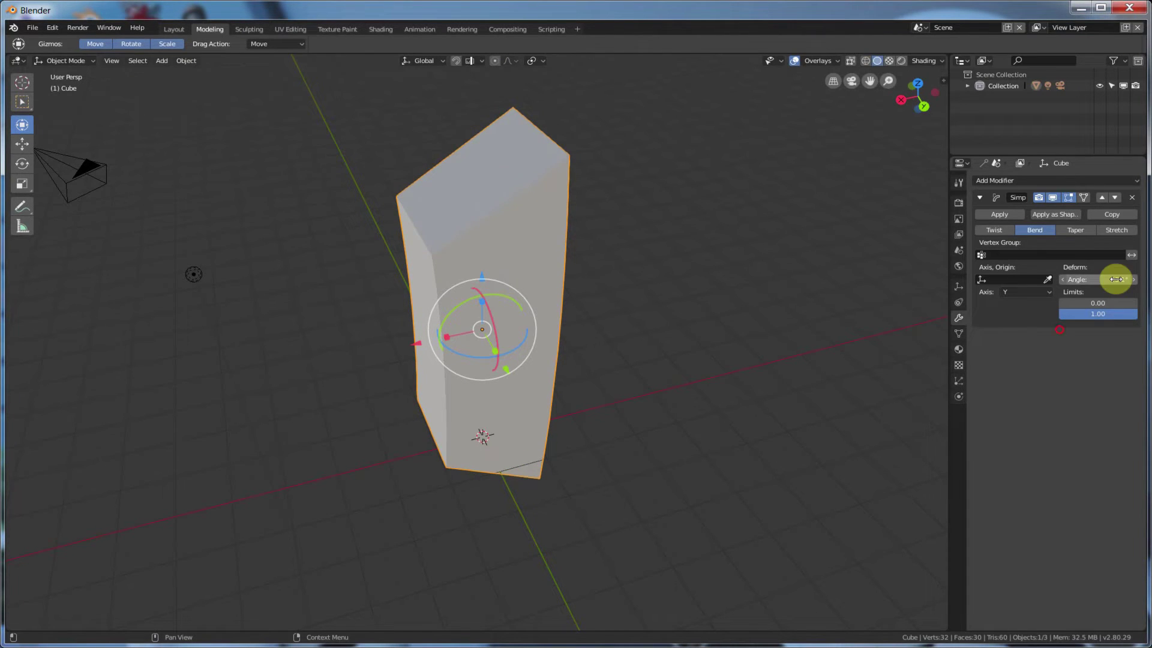
# Switch the Simple Deform modifier to Taper and set its factor to 0.473.
pyautogui.click(1075, 230)
pyautogui.moveTo(924, 252); pyautogui.dragTo(884, 239, button='middle')
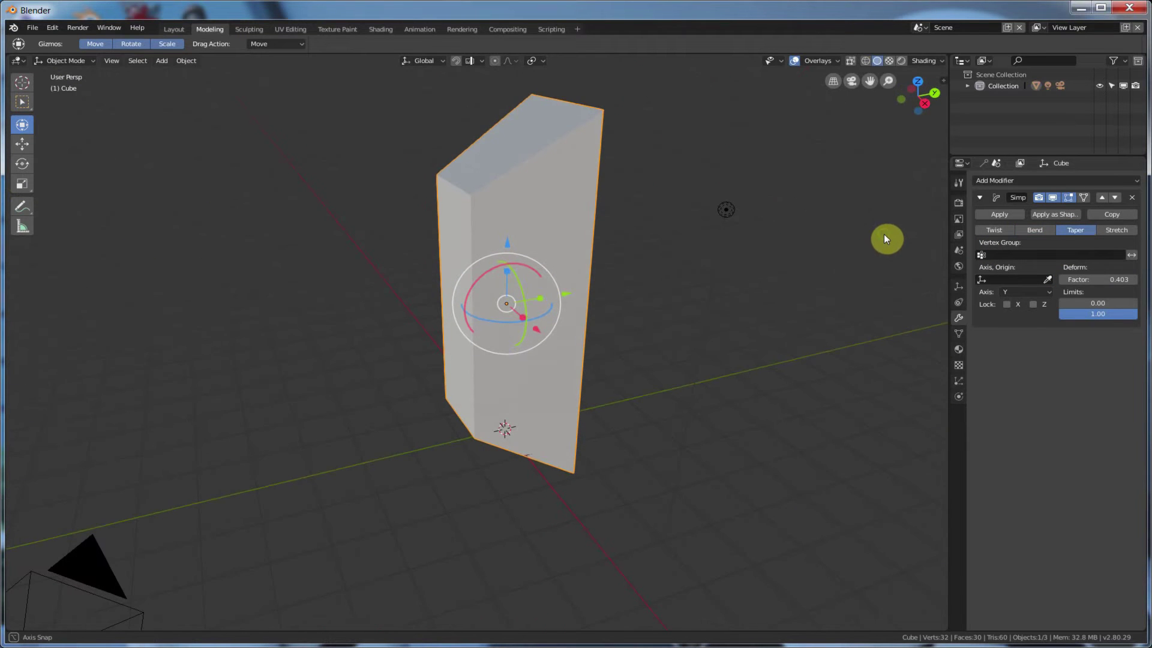
pyautogui.moveTo(1102, 282)
pyautogui.mouseDown()
pyautogui.moveTo(1140, 282)
pyautogui.moveTo(1092, 282)
pyautogui.moveTo(1110, 282)
pyautogui.mouseUp()
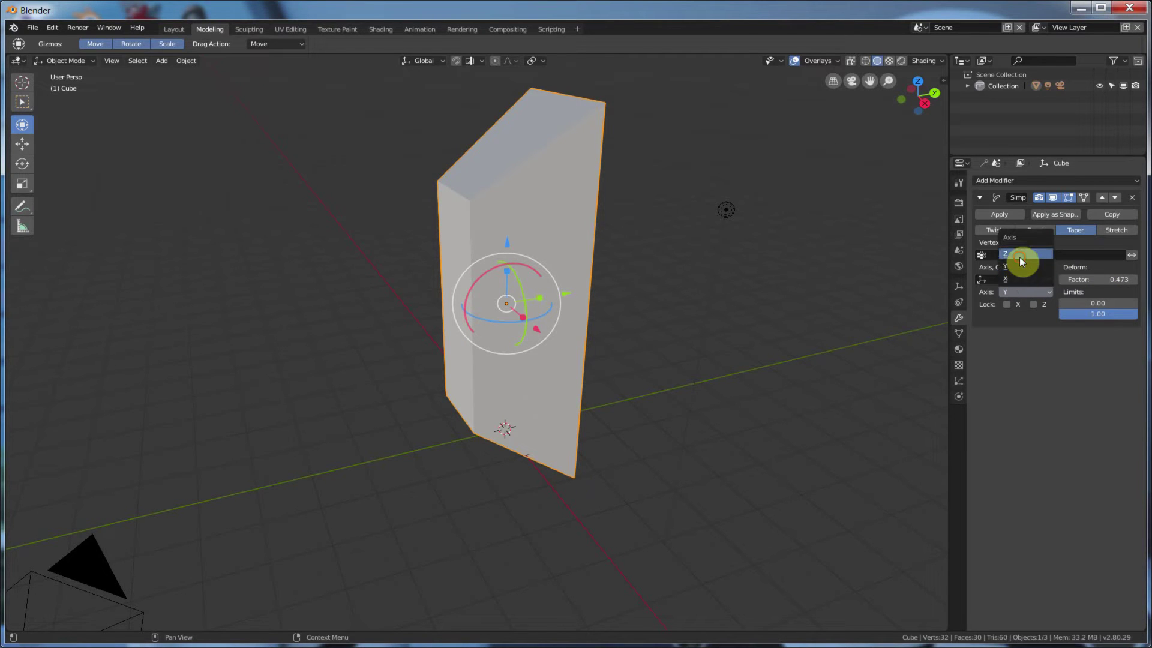
# Set the taper axis to Z and the factor to 1.323.
pyautogui.click(1020, 255)
pyautogui.moveTo(1101, 279); pyautogui.dragTo(1134, 279)
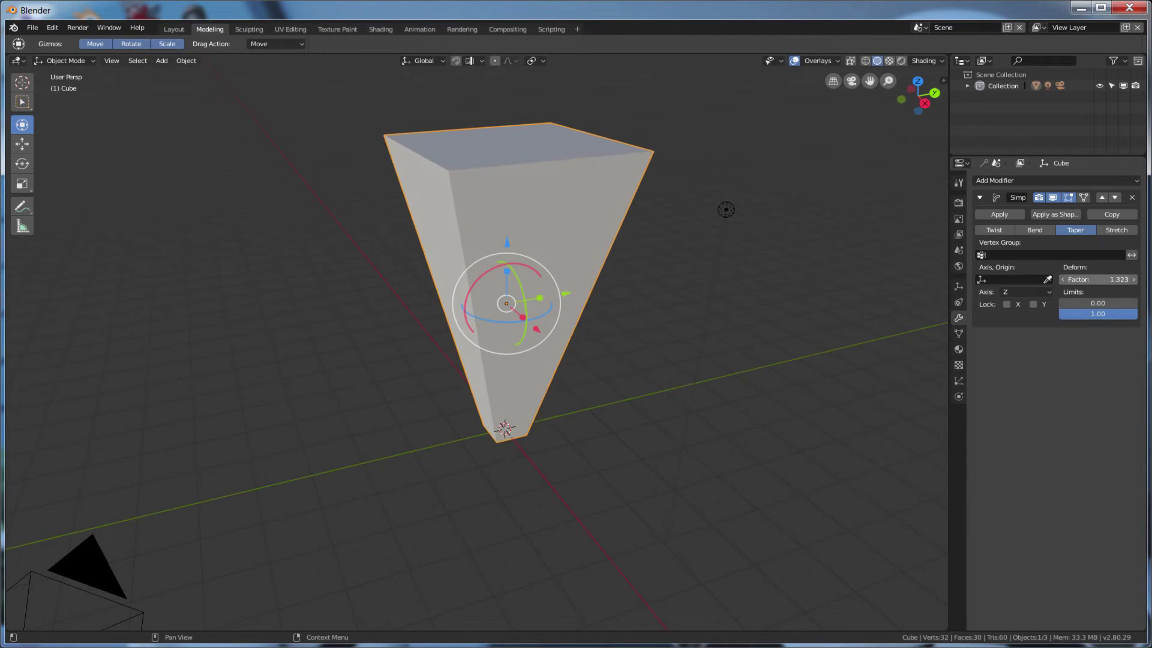
pyautogui.moveTo(564, 240); pyautogui.dragTo(612, 319, button='middle')
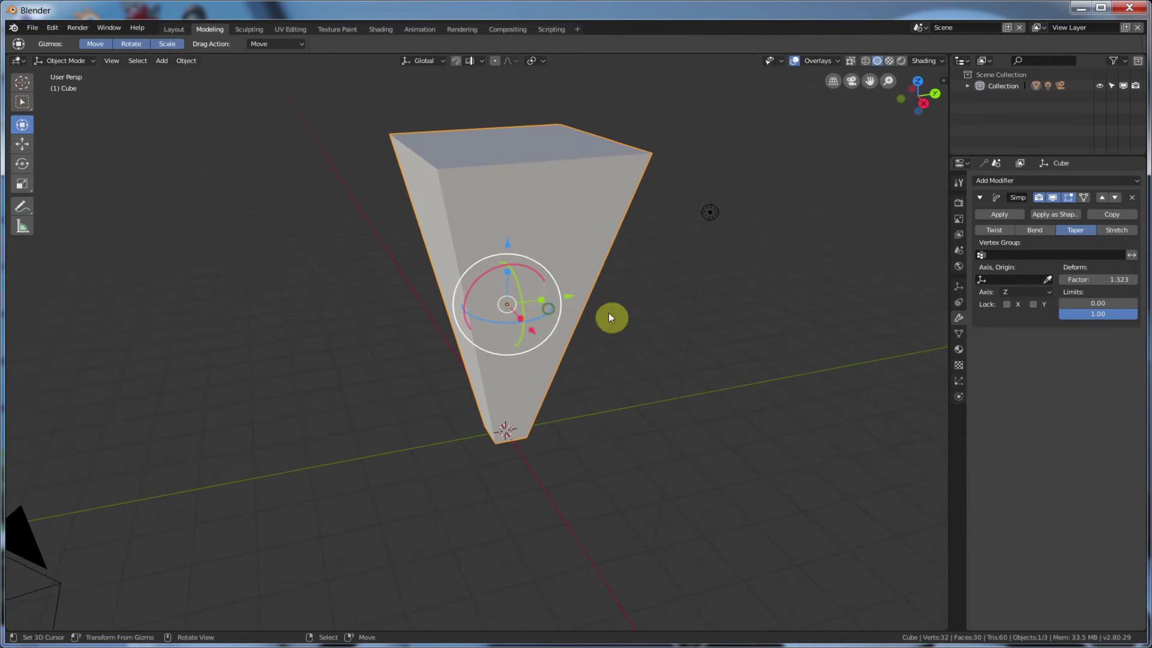
# Set the taper factor to 1.173 and try a lower limit of 0.39 before returning the limit to 0.00.
pyautogui.moveTo(1119, 279); pyautogui.dragTo(1089, 303)
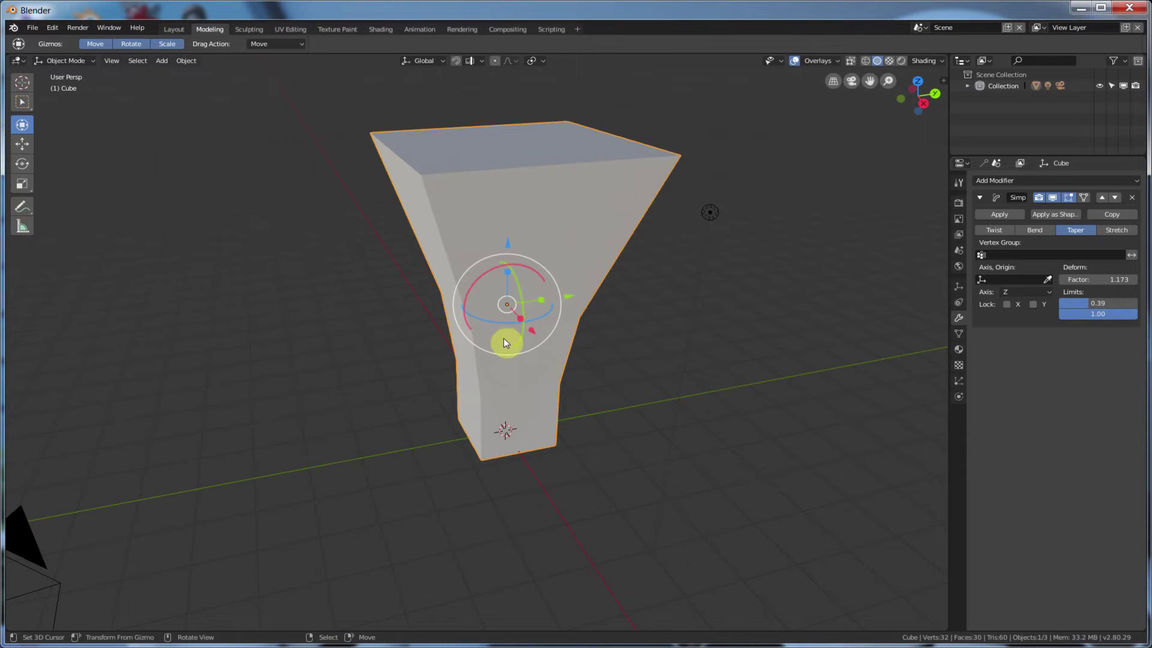
pyautogui.moveTo(678, 309); pyautogui.dragTo(730, 308, button='middle')
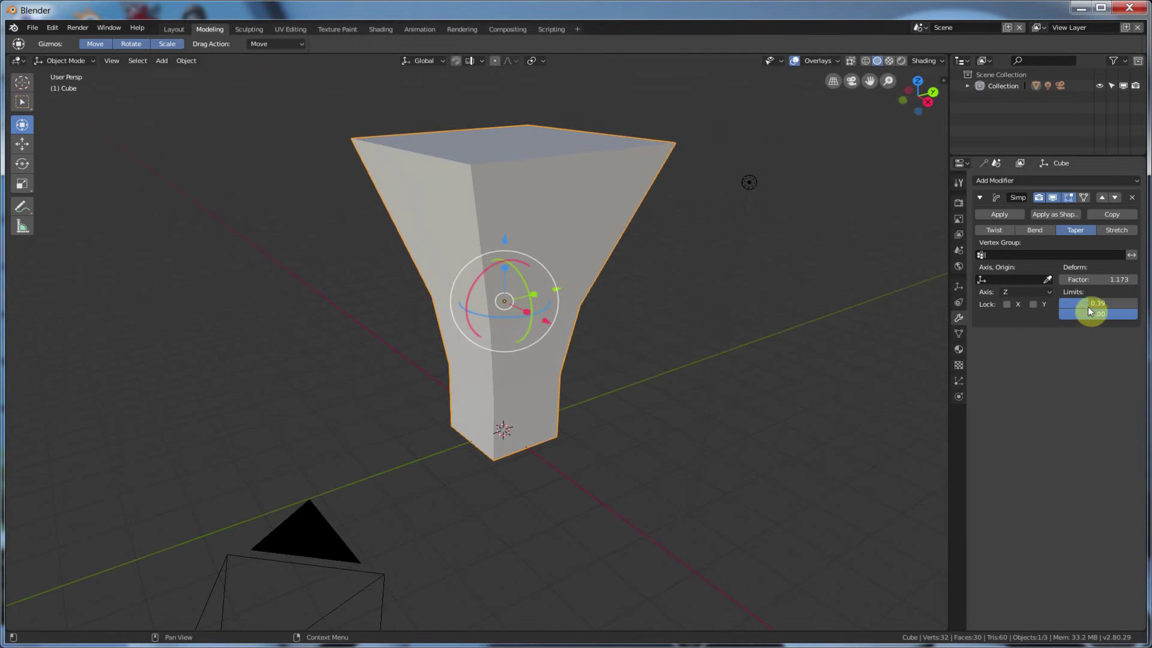
pyautogui.moveTo(1091, 304)
pyautogui.mouseDown()
pyautogui.moveTo(1059, 305)
pyautogui.moveTo(1127, 303)
pyautogui.moveTo(1074, 314)
pyautogui.moveTo(1127, 303)
pyautogui.moveTo(1104, 303)
pyautogui.mouseUp()
# Cycle the modifier through Twist and Taper to Bend, and inspect the bent column from above.
pyautogui.click(1001, 229)
pyautogui.click(1082, 230)
pyautogui.click(1043, 231)
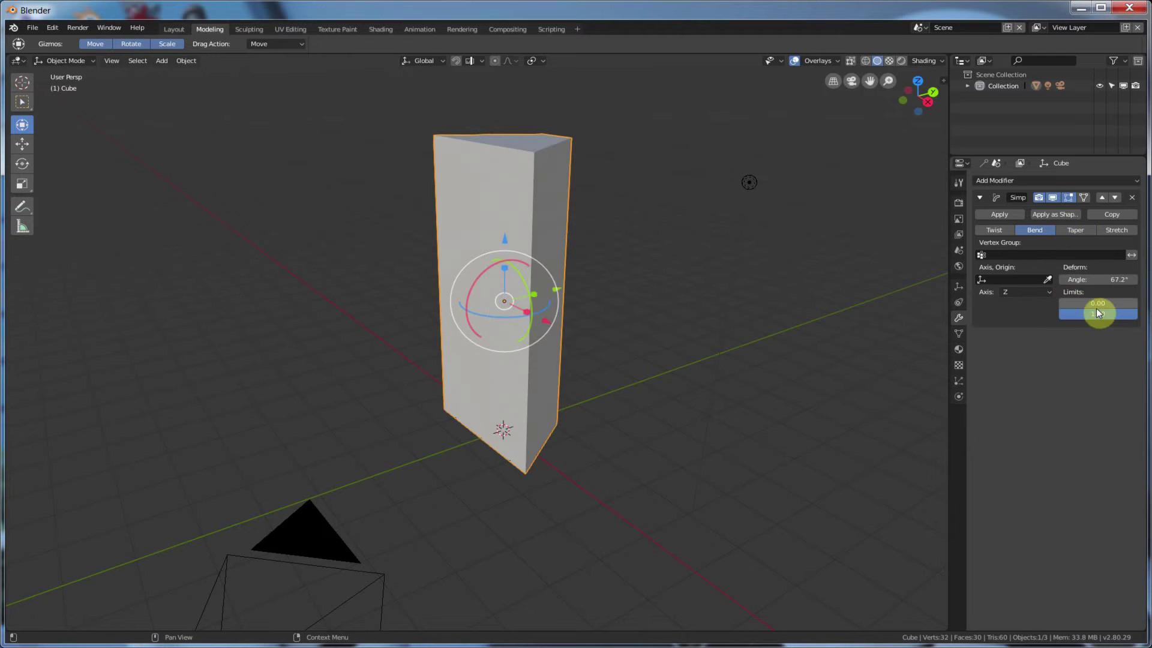
pyautogui.moveTo(912, 327); pyautogui.dragTo(1016, 334, button='middle')
pyautogui.moveTo(1077, 303)
pyautogui.mouseDown()
pyautogui.moveTo(1122, 303)
pyautogui.moveTo(1078, 303)
pyautogui.mouseUp()
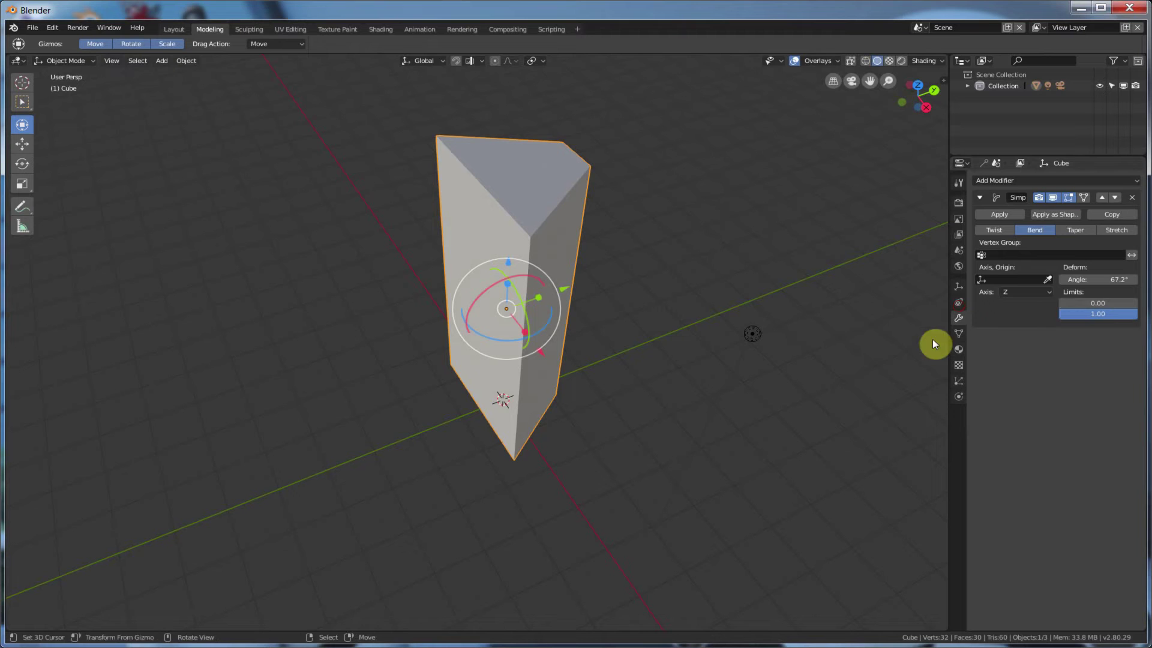
# Switch the Simple Deform modifier to Stretch and set its factor to 1.153.
pyautogui.click(1116, 229)
pyautogui.scroll(-2, 804, 299)
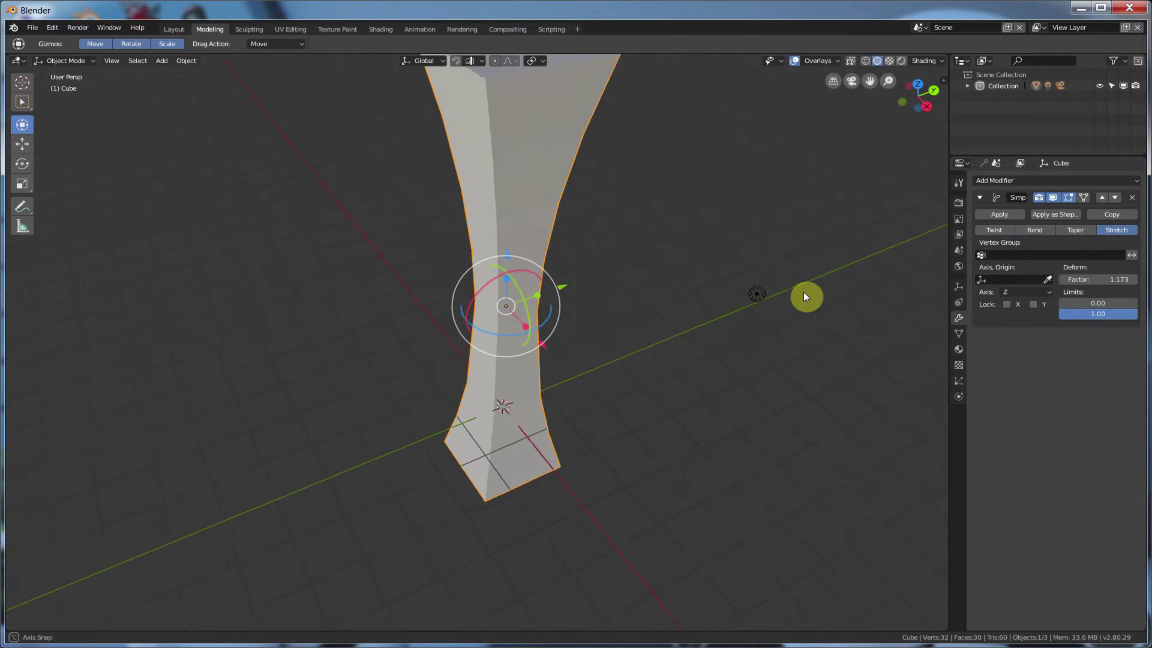
pyautogui.scroll(-1, 807, 289)
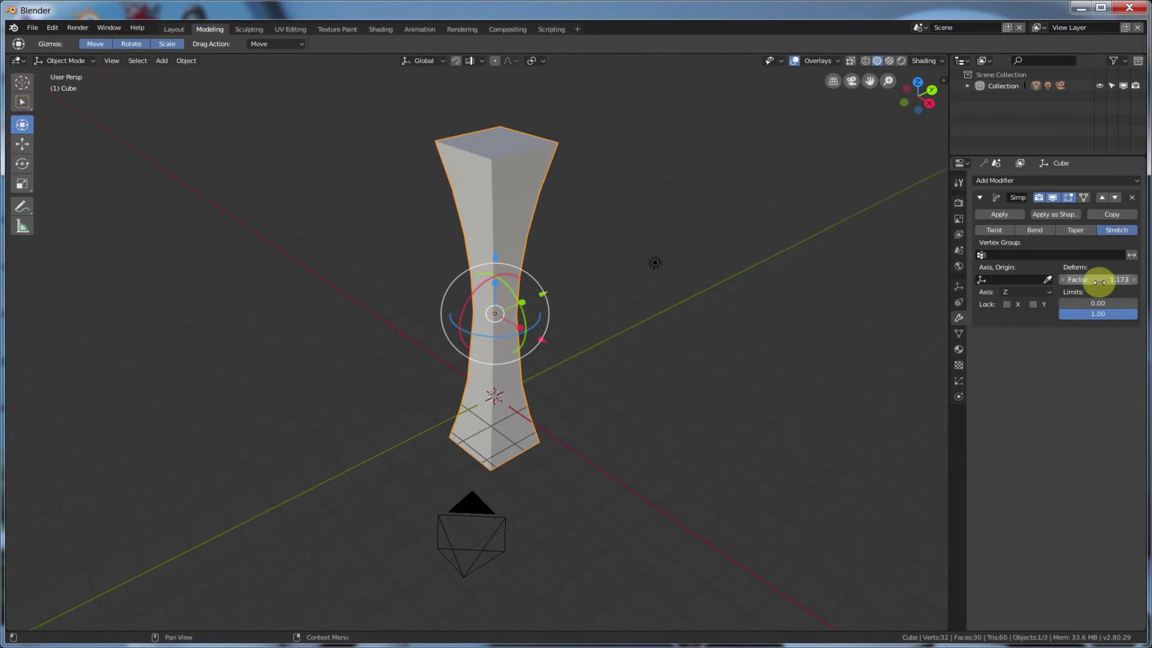
pyautogui.moveTo(1098, 279); pyautogui.dragTo(1096, 303)
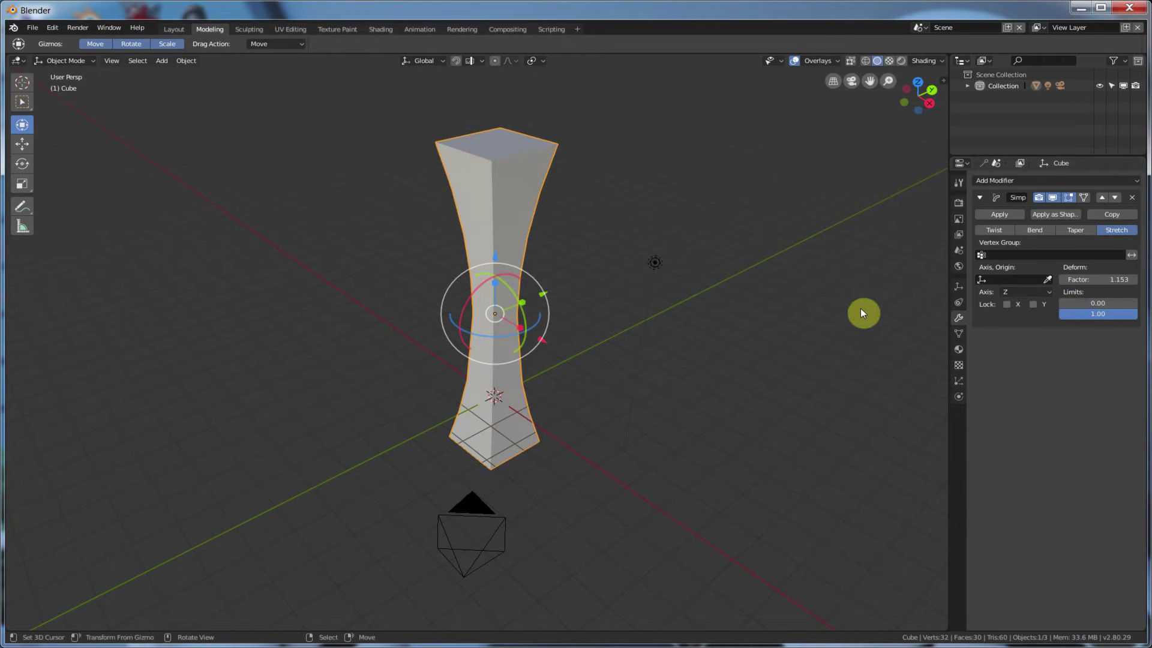
# Lock the X axis of the stretch and toggle the lock to compare the column's shape with and without it.
pyautogui.click(1006, 304)
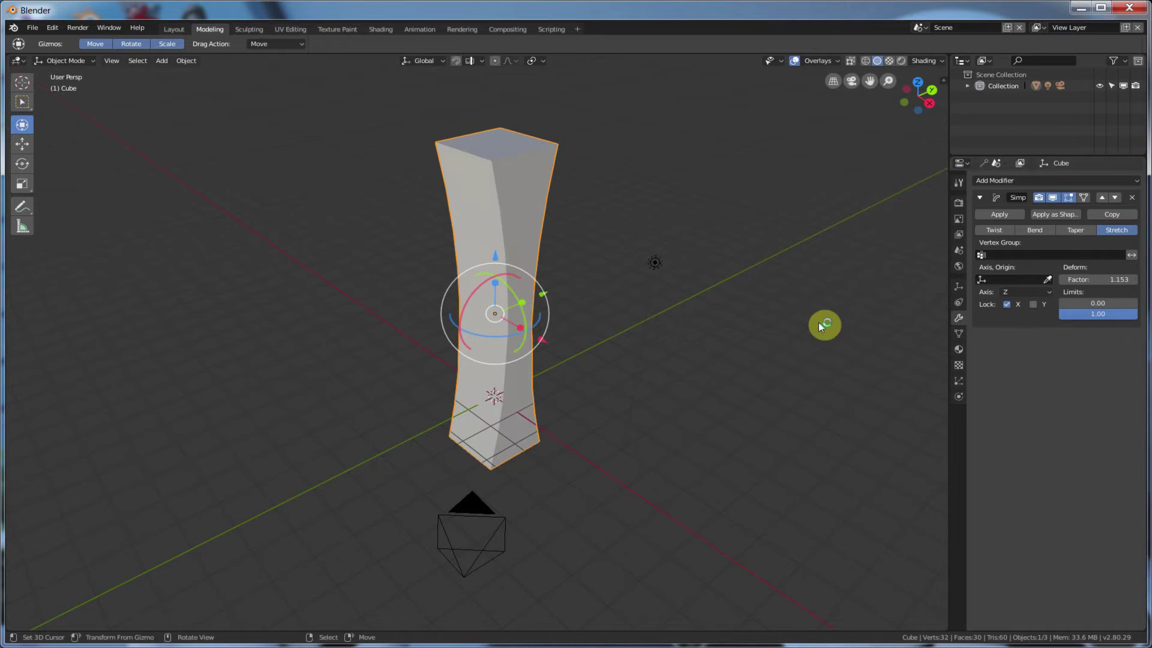
pyautogui.moveTo(818, 323); pyautogui.dragTo(1138, 253, button='middle')
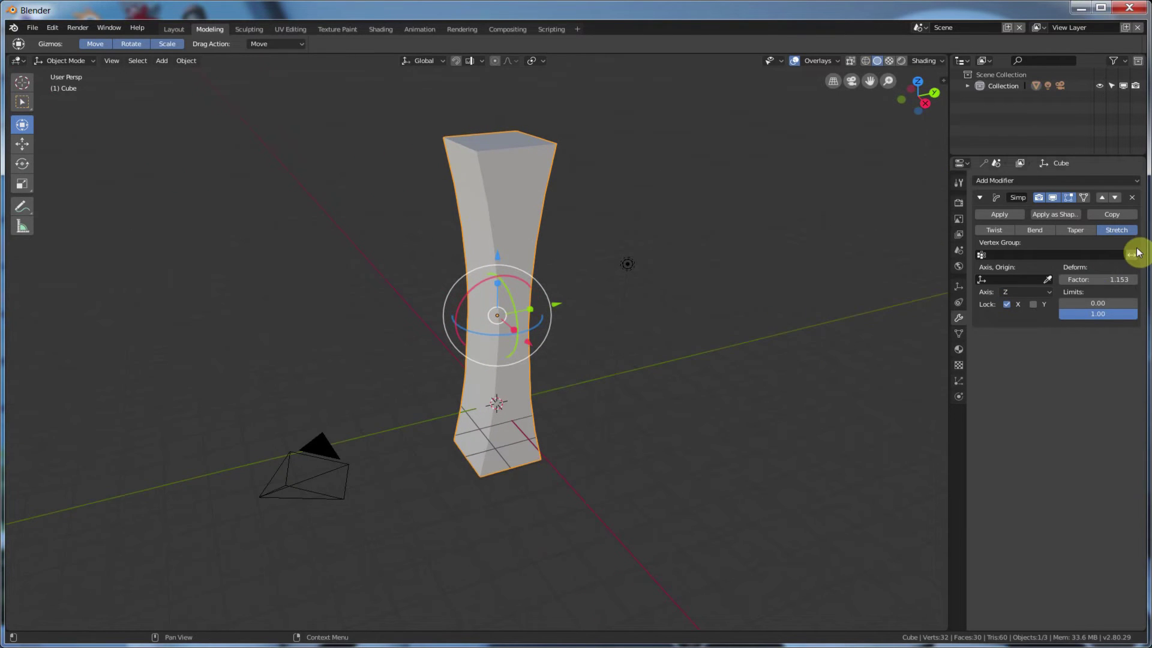
pyautogui.scroll(2, 836, 314)
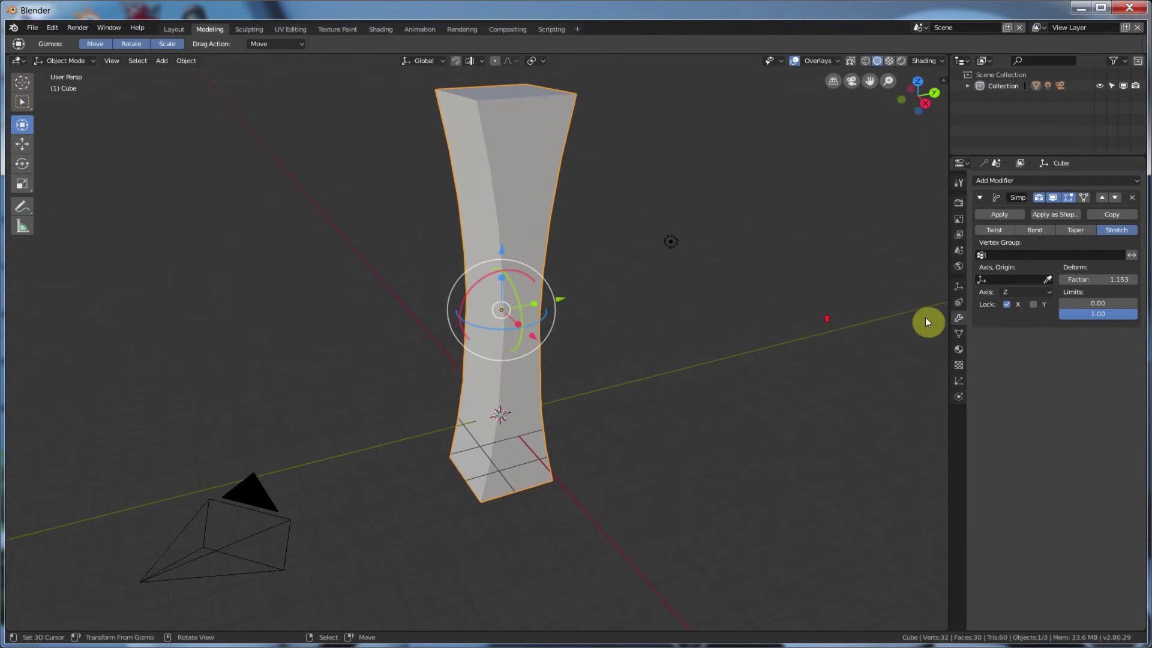
pyautogui.click(1007, 303)
pyautogui.click(1007, 304)
pyautogui.click(1007, 303)
pyautogui.click(1007, 303)
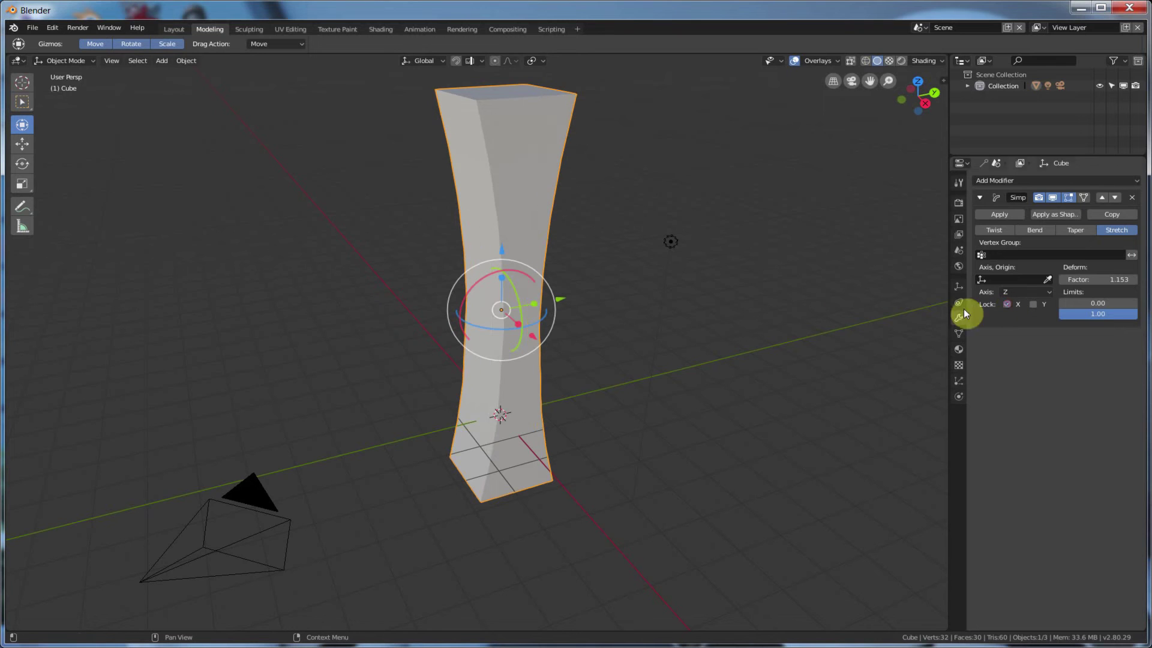
pyautogui.moveTo(936, 308); pyautogui.dragTo(849, 309, button='middle')
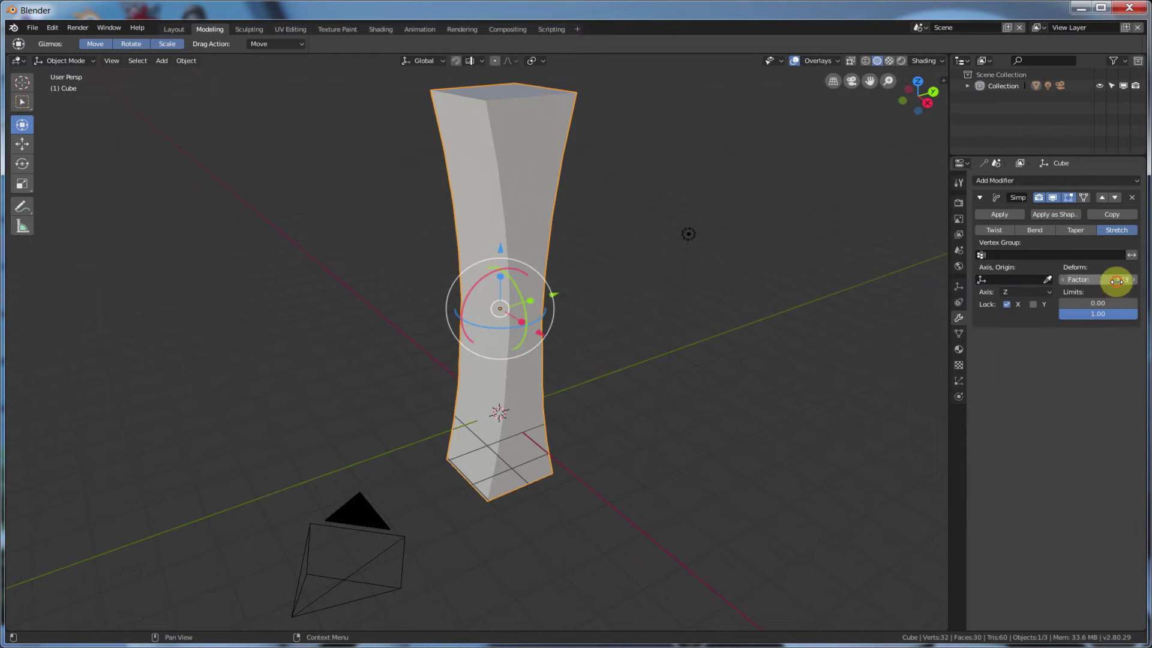
# Set the stretch factor to 1.423 and inspect the column from another side.
pyautogui.moveTo(1116, 281); pyautogui.dragTo(1062, 300)
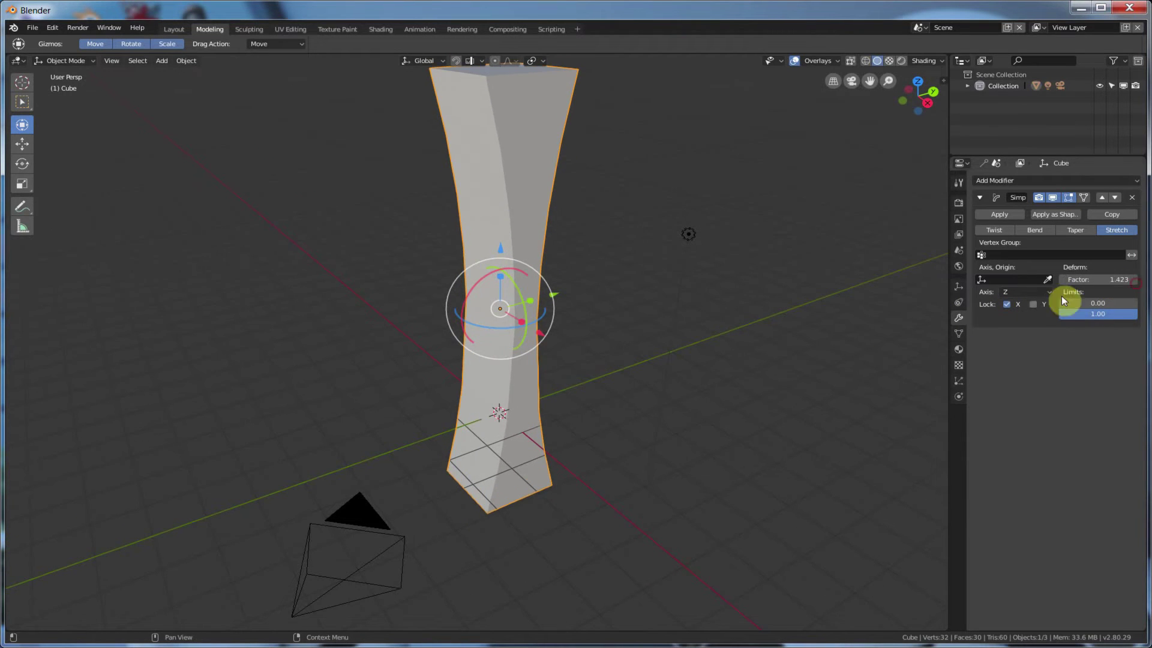
pyautogui.moveTo(888, 327); pyautogui.dragTo(827, 341, button='middle')
pyautogui.moveTo(466, 267)
pyautogui.mouseDown(button='middle')
pyautogui.moveTo(674, 312)
pyautogui.moveTo(469, 284)
pyautogui.mouseUp(button='middle')
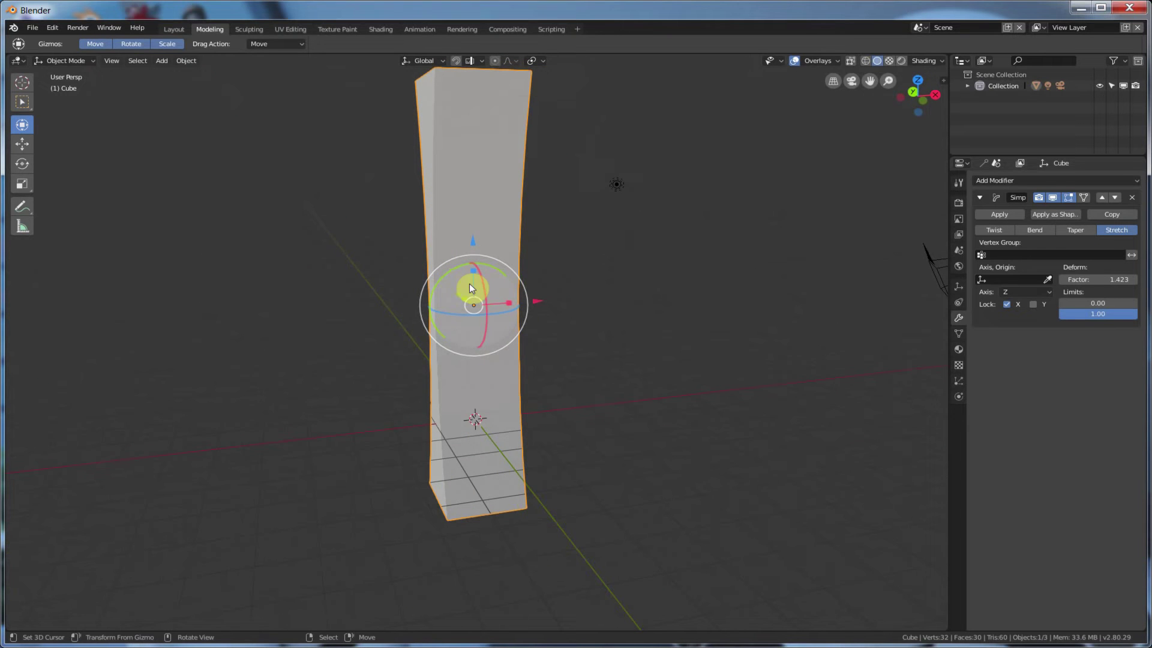
# Toggle the X lock repeatedly while viewing the stretched column from several sides, ending with the lock off.
pyautogui.click(1006, 304)
pyautogui.moveTo(794, 327); pyautogui.dragTo(761, 334, button='middle')
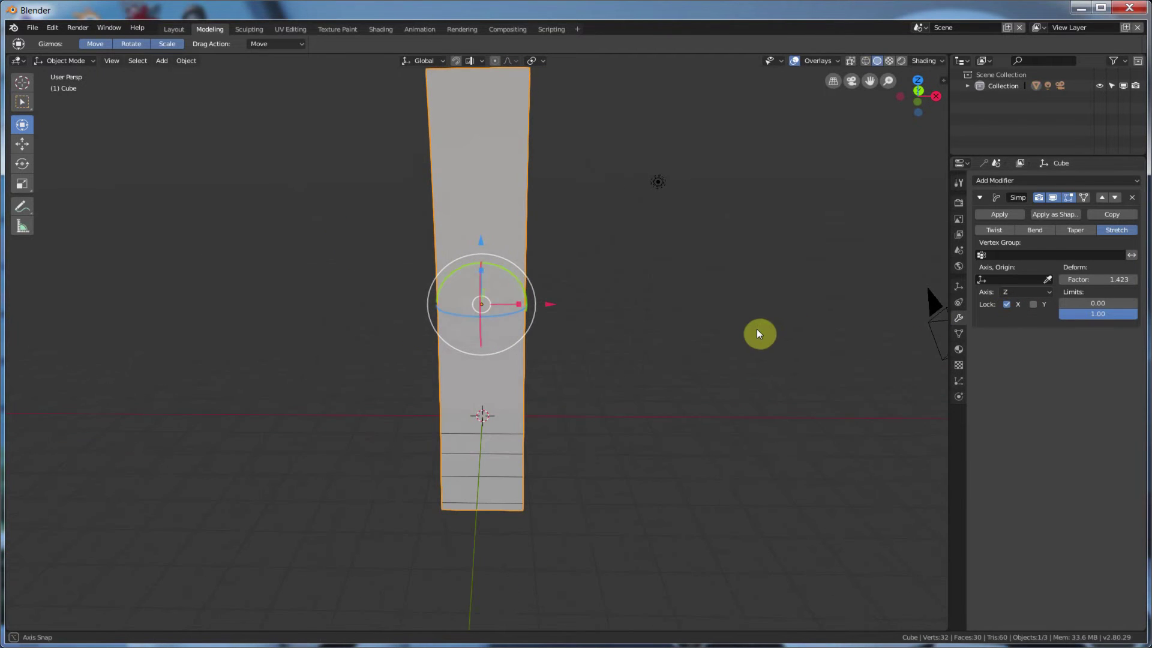
pyautogui.click(1006, 305)
pyautogui.moveTo(609, 286); pyautogui.dragTo(1000, 290, button='middle')
pyautogui.click(1013, 305)
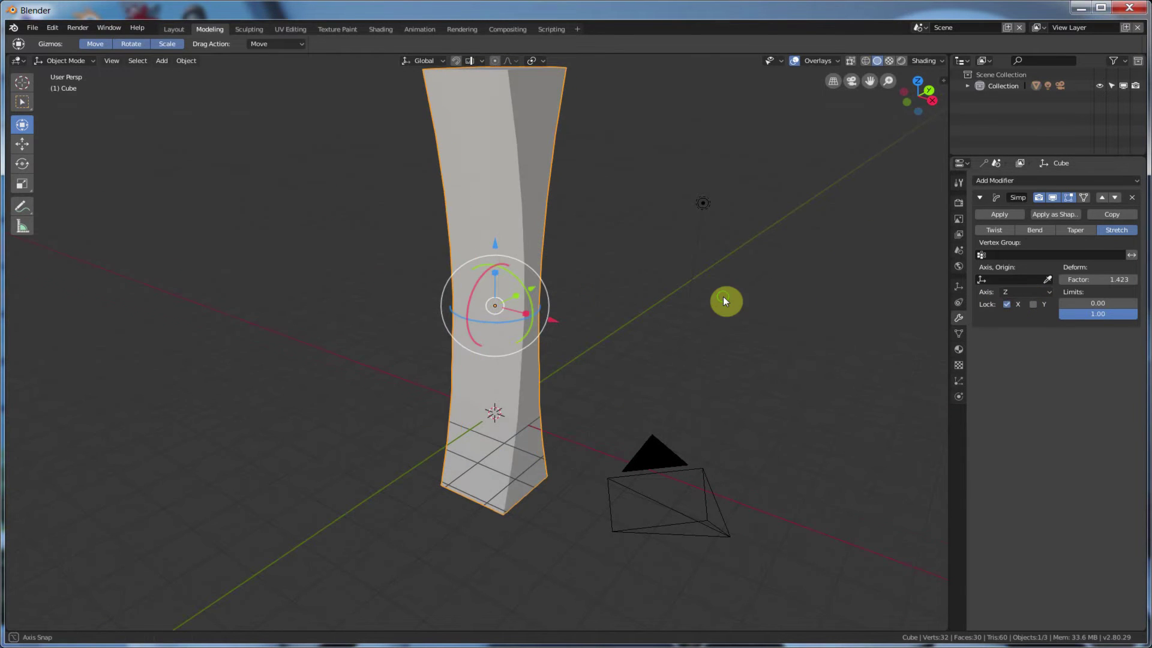
pyautogui.moveTo(723, 296); pyautogui.dragTo(663, 297, button='middle')
pyautogui.click(1012, 304)
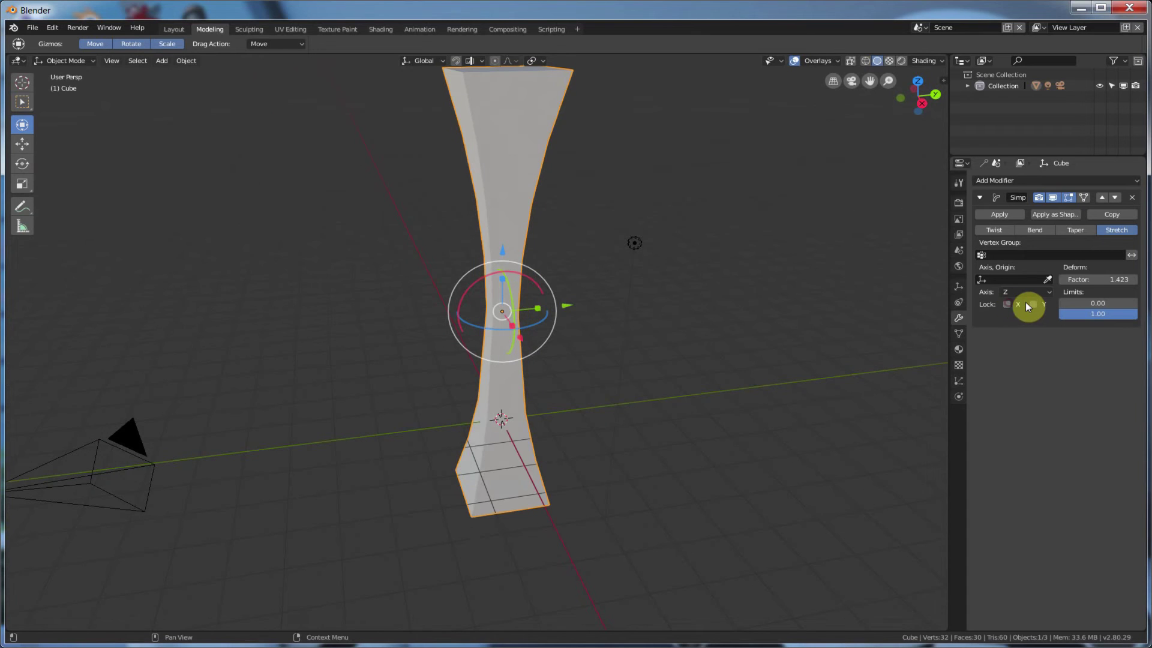
# Try locking the Y axis of the stretch, inspect the column from several sides and unlock it again.
pyautogui.click(1033, 305)
pyautogui.moveTo(653, 305); pyautogui.dragTo(768, 309, button='middle')
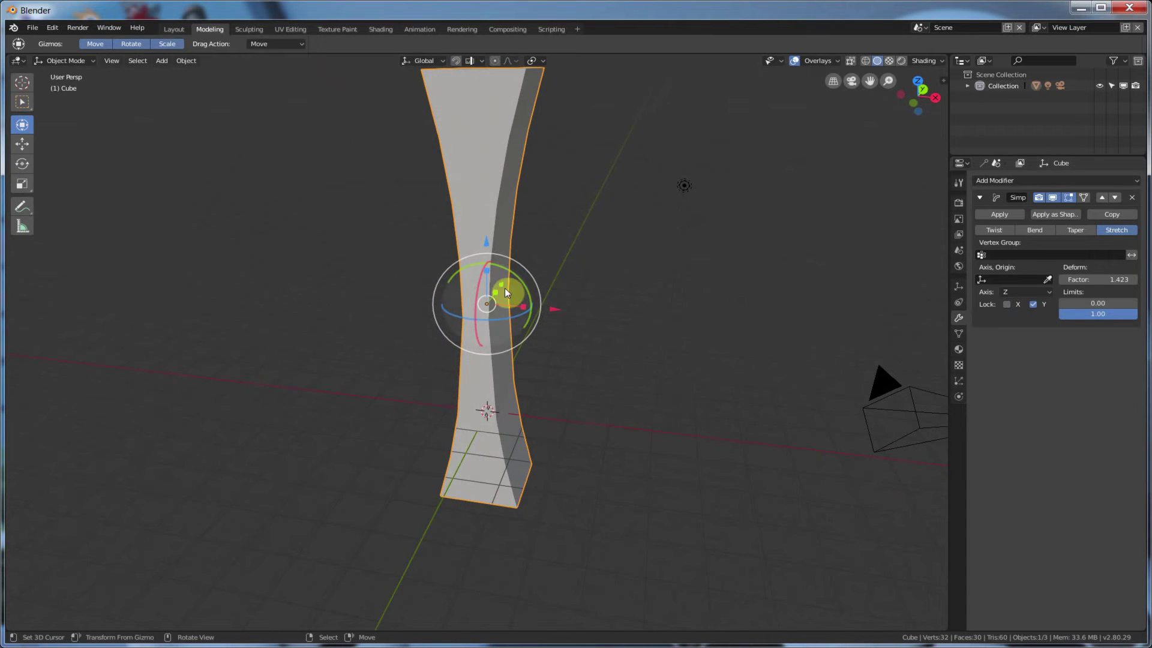
pyautogui.moveTo(671, 306)
pyautogui.mouseDown(button='middle')
pyautogui.moveTo(636, 309)
pyautogui.moveTo(635, 282)
pyautogui.moveTo(658, 290)
pyautogui.mouseUp(button='middle')
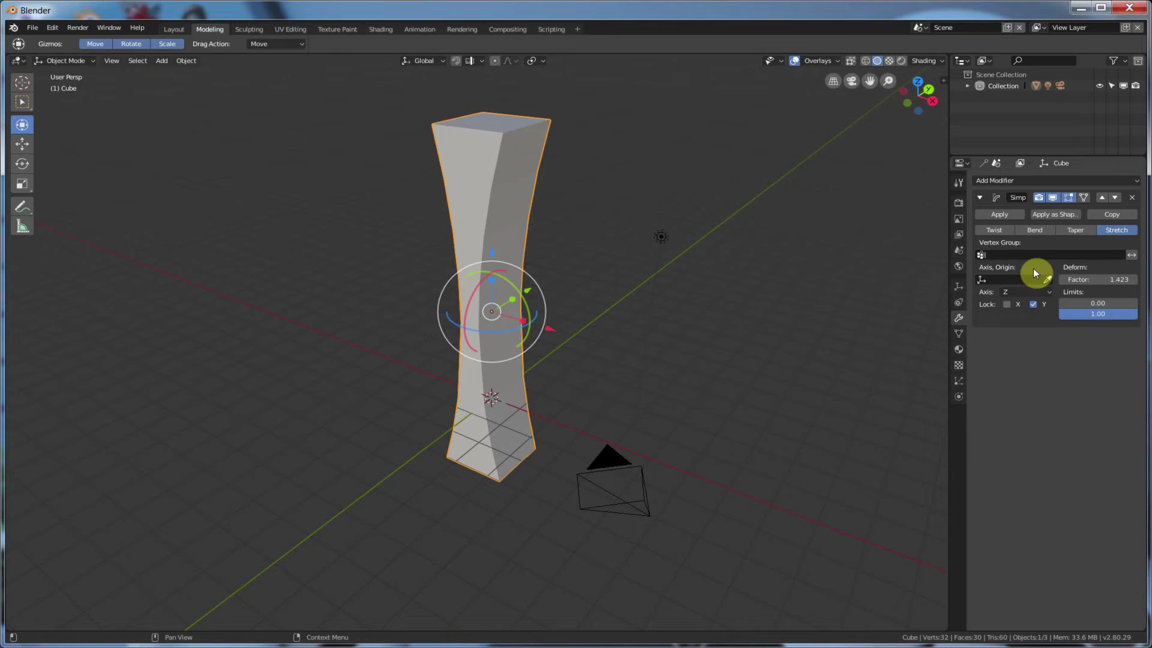
pyautogui.click(1033, 304)
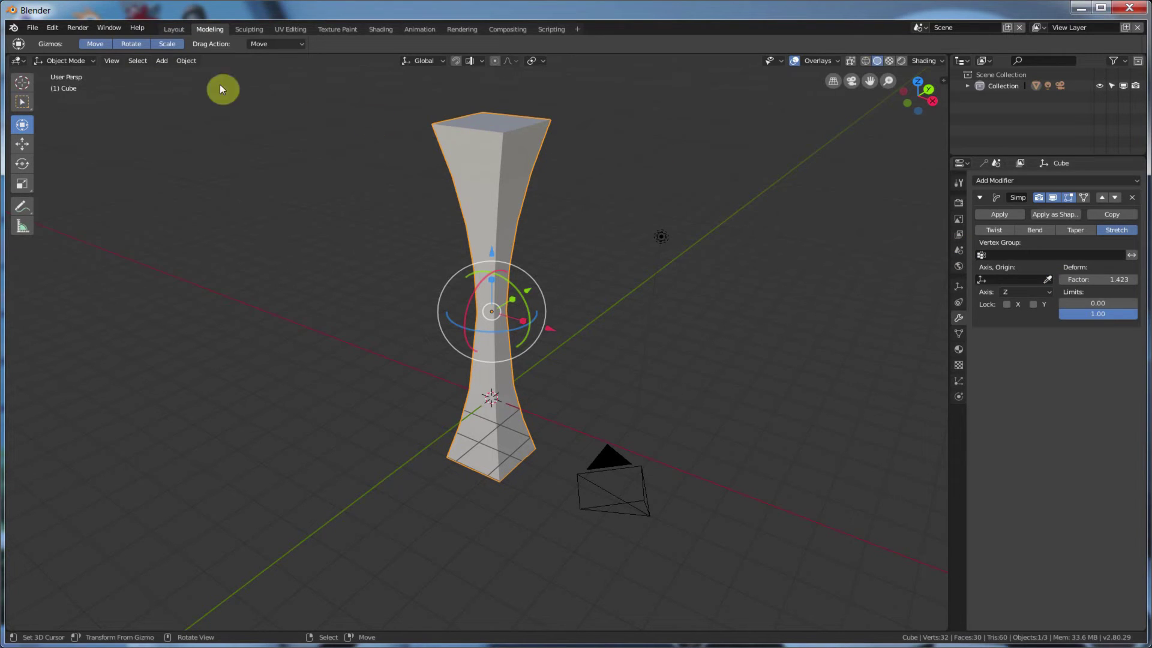
# Add a Plain Axes empty at the 3D cursor.
pyautogui.click(159, 61)
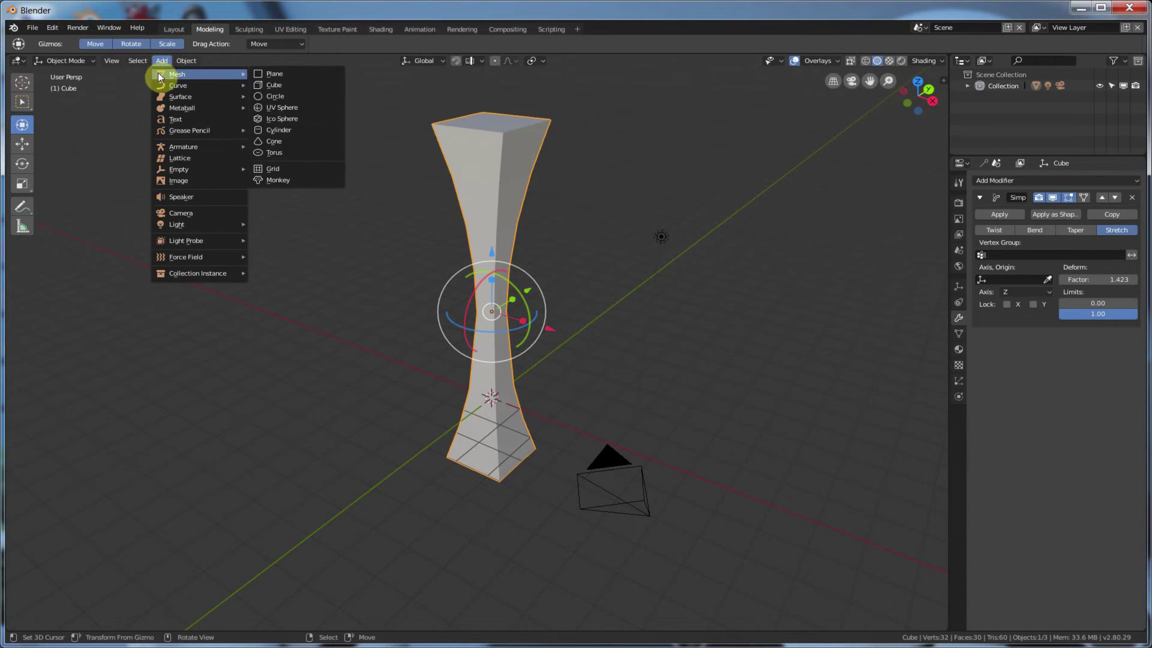
pyautogui.moveTo(174, 170)
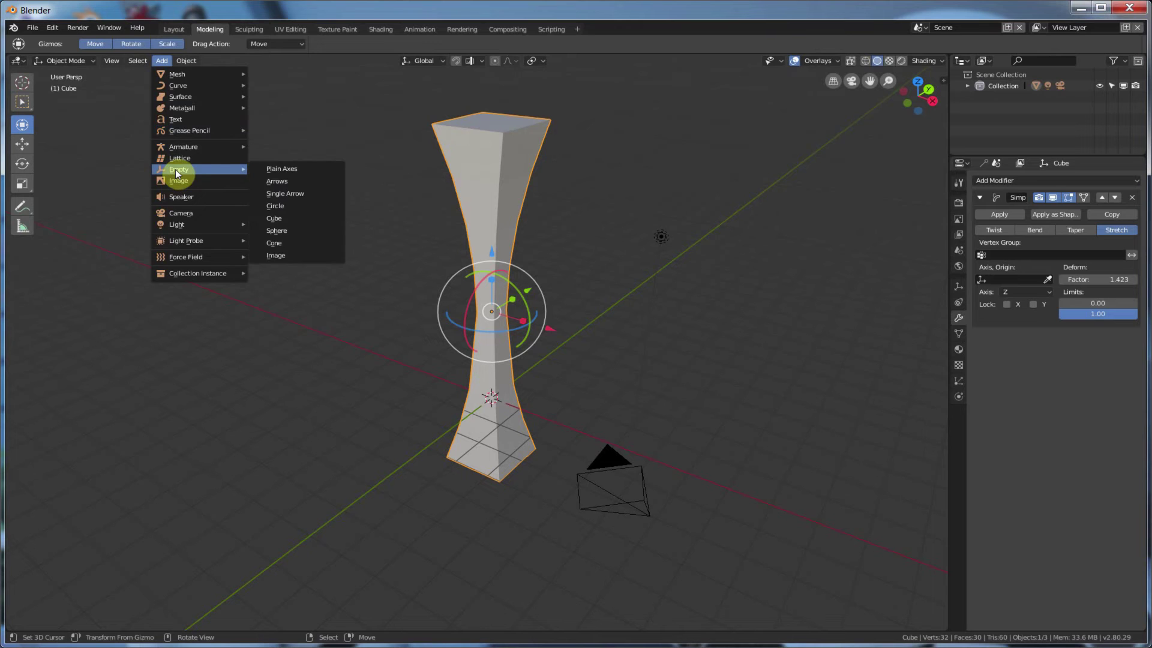
pyautogui.click(272, 169)
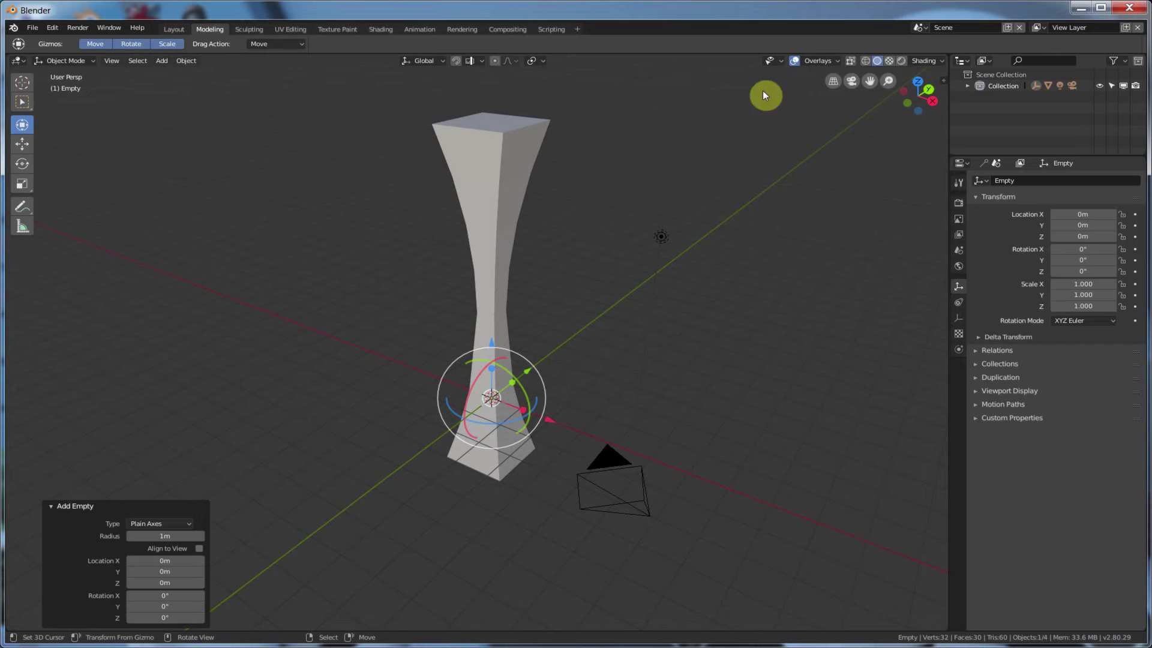
# Switch to wireframe shading, select the column and set the Empty as the Simple Deform modifier's axis origin.
pyautogui.click(868, 61)
pyautogui.moveTo(506, 397); pyautogui.dragTo(530, 185, button='middle')
pyautogui.click(527, 169)
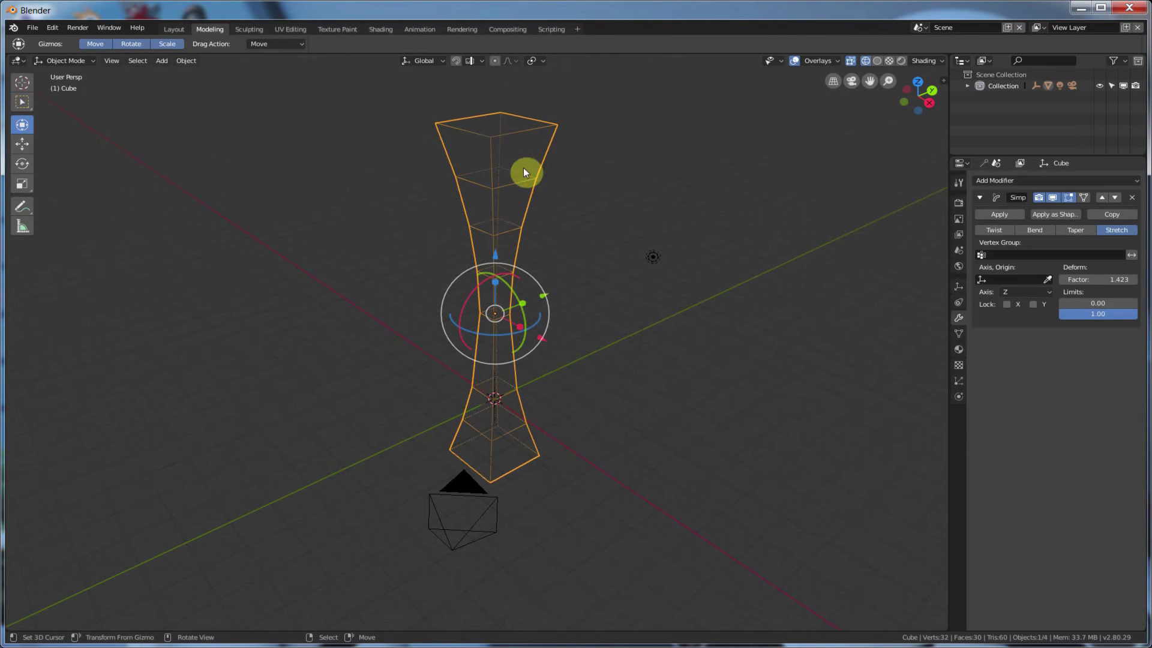
pyautogui.click(993, 280)
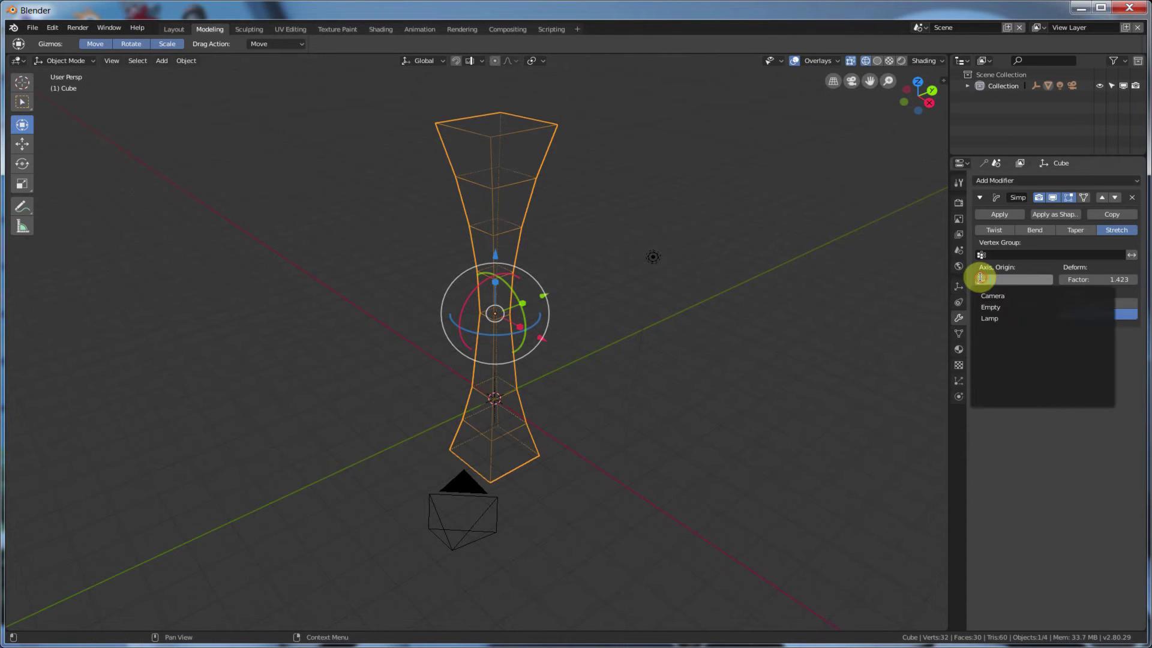
pyautogui.click(986, 307)
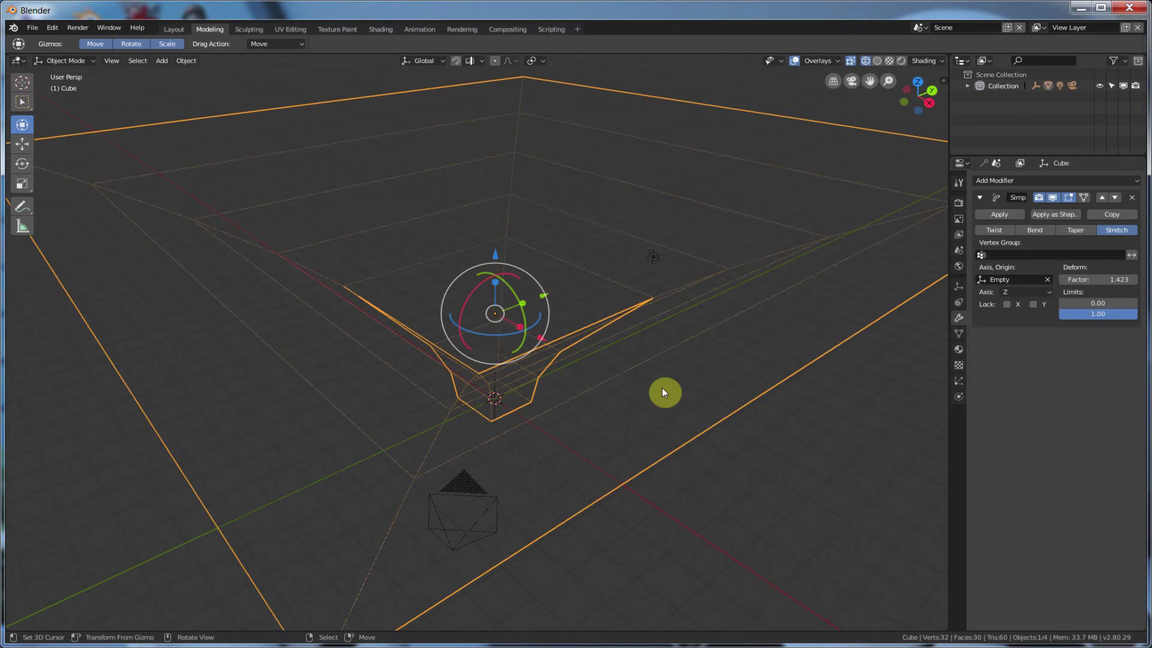
pyautogui.moveTo(661, 388); pyautogui.dragTo(639, 365, button='middle')
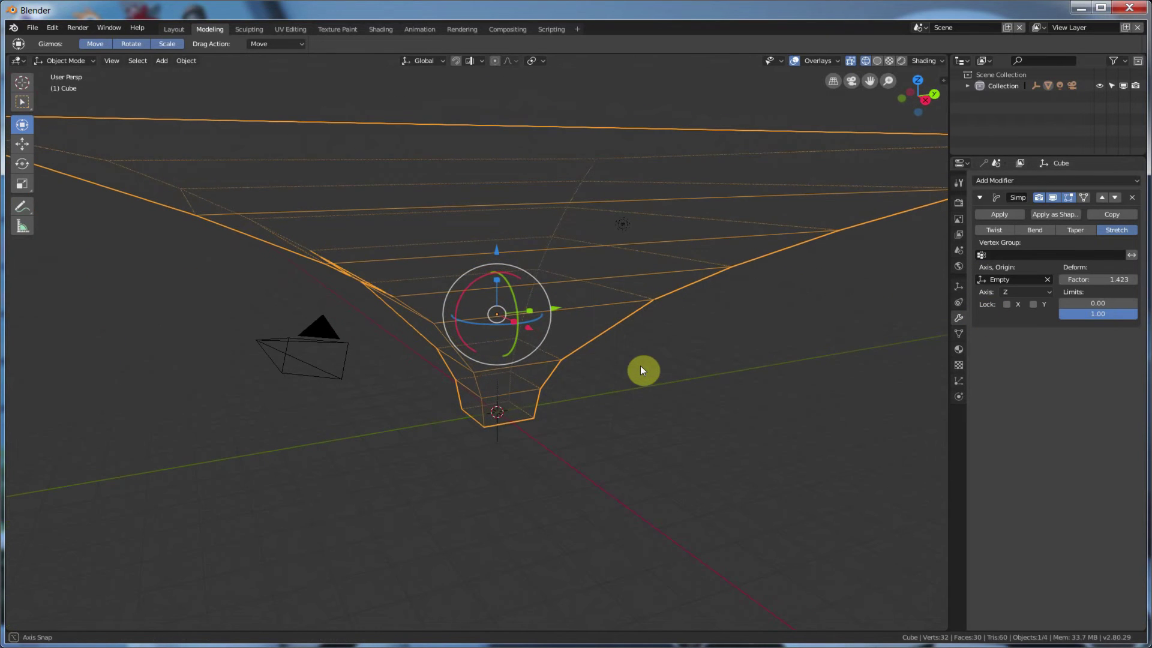
# Return to solid shading and raise the empty along Z to about 4.78 m.
pyautogui.click(878, 61)
pyautogui.click(498, 437)
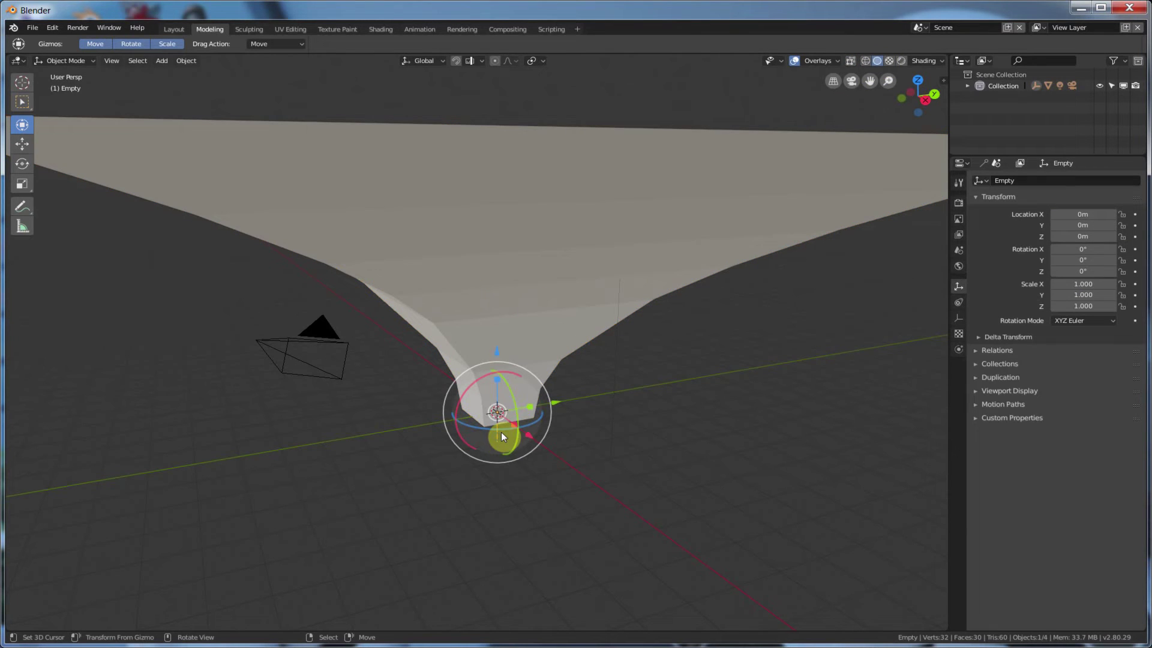
pyautogui.press('g')
pyautogui.press('z')
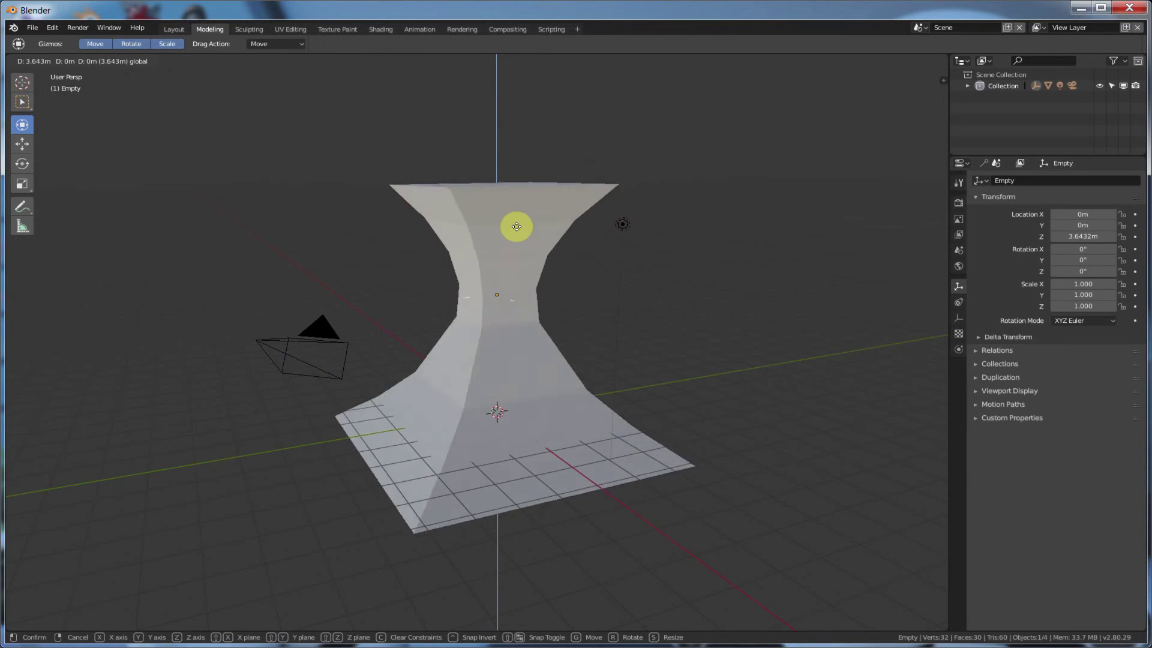
pyautogui.click(520, 193)
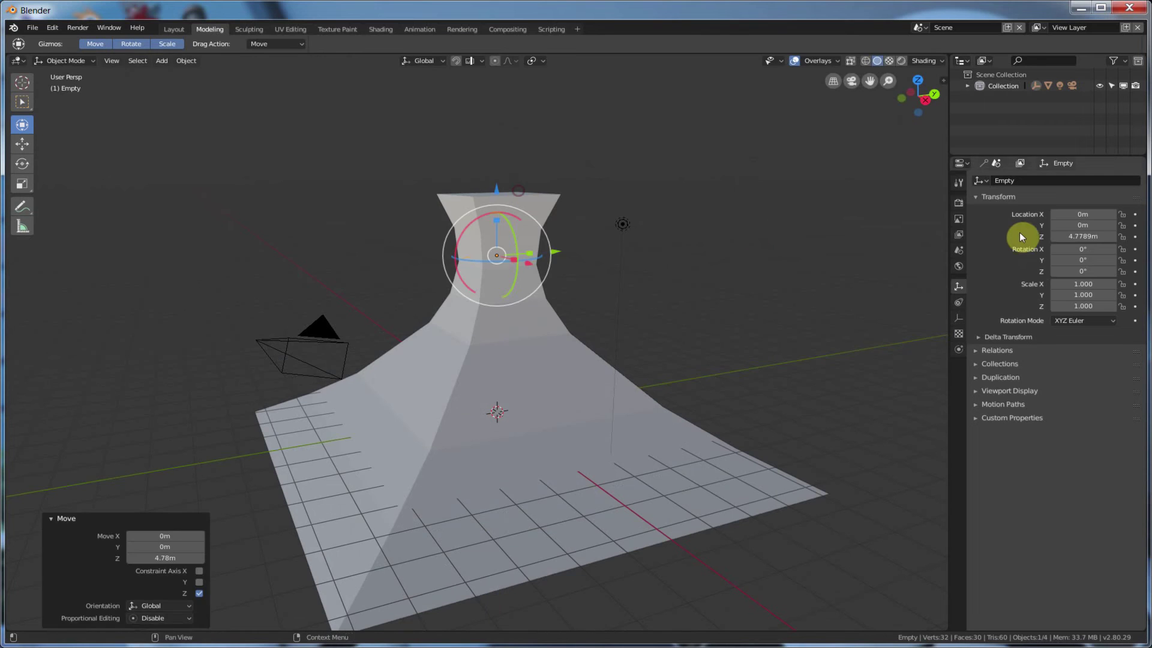
# Select the column and switch its Simple Deform mode to Twist.
pyautogui.click(543, 384)
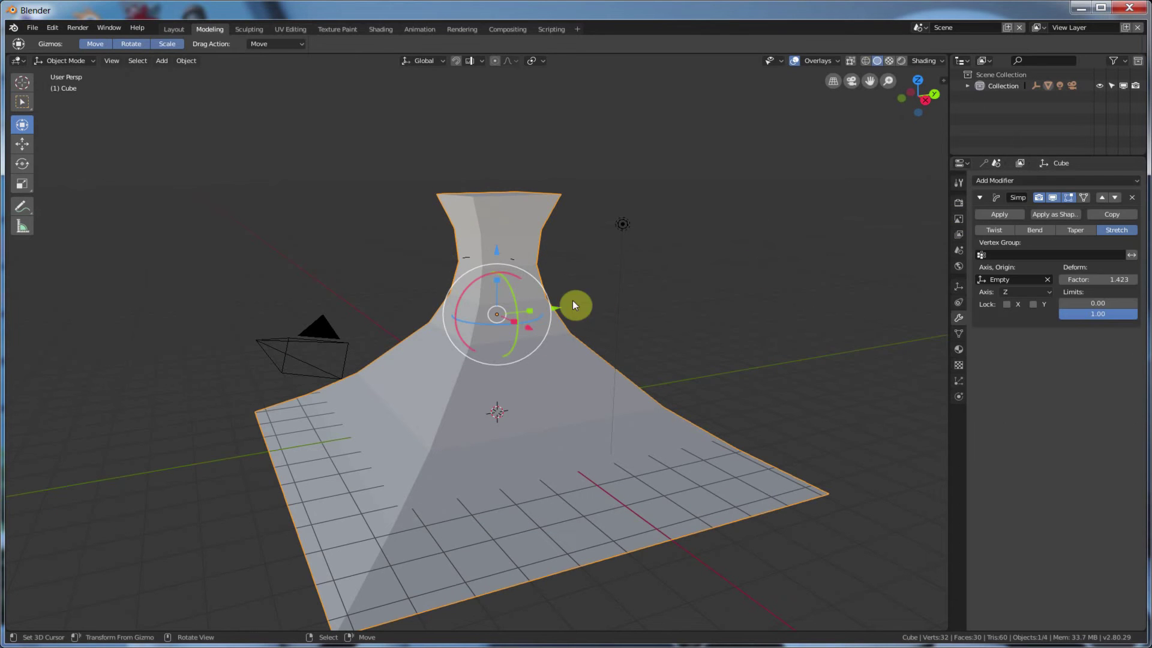
pyautogui.click(993, 231)
pyautogui.press('g')
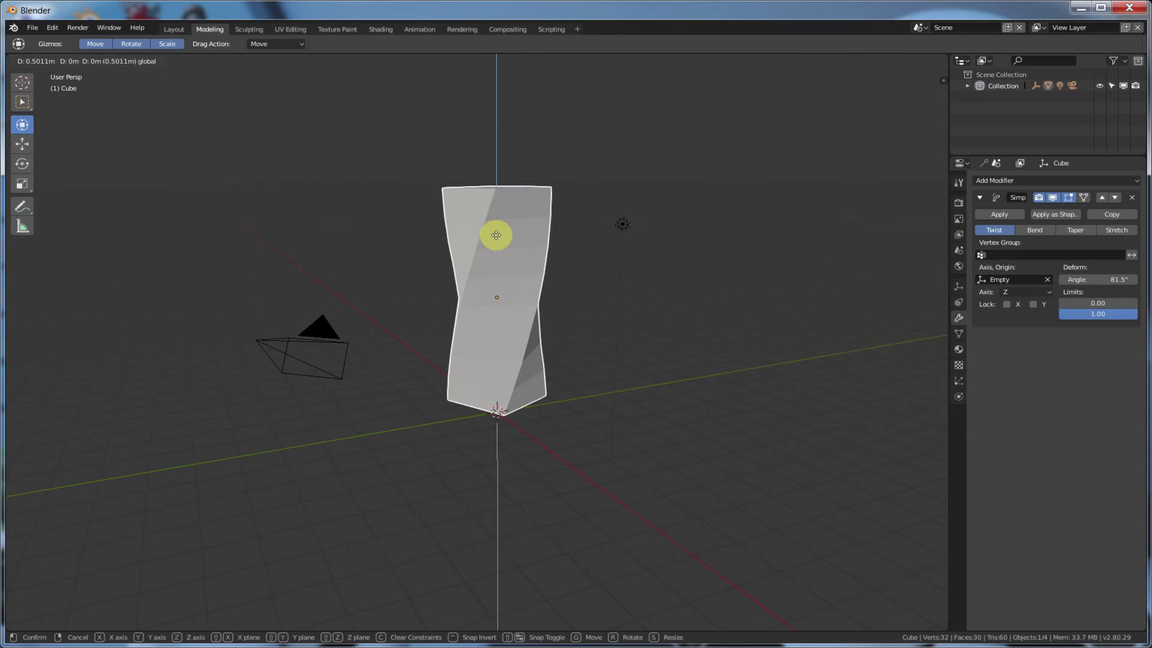
pyautogui.click(496, 236)
pyautogui.hotkey('ctrl', 'z')
# Select the empty in the collection, lower it along Z to about 1.01 m and try shifting it along Y.
pyautogui.click(967, 86)
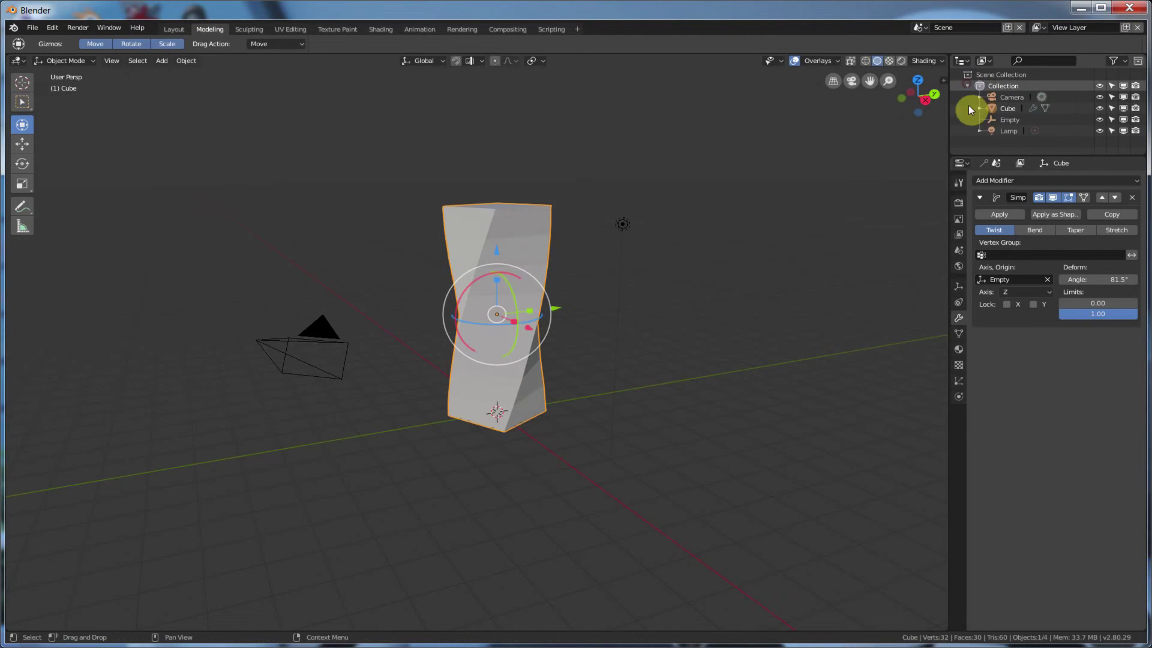
pyautogui.click(1010, 119)
pyautogui.moveTo(496, 191); pyautogui.dragTo(507, 321)
pyautogui.moveTo(553, 371); pyautogui.dragTo(485, 393)
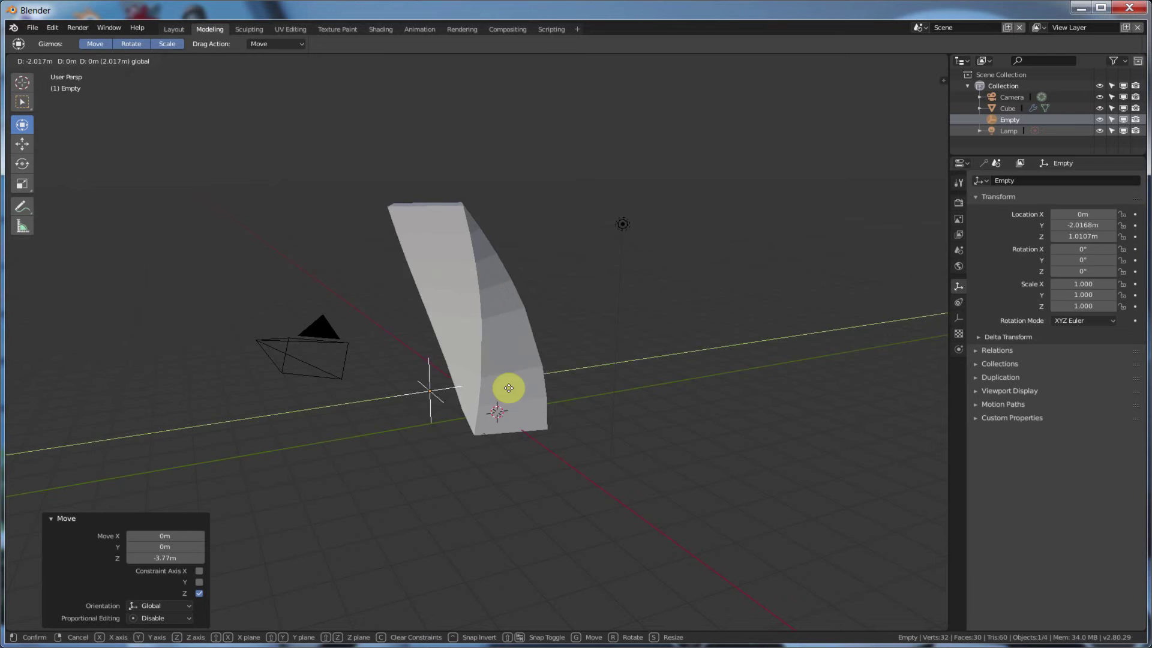
pyautogui.rightClick(549, 379)
# Lower the empty along Z to about -0.87 m and inspect the twisted column from another side.
pyautogui.moveTo(628, 365); pyautogui.dragTo(501, 330, button='middle')
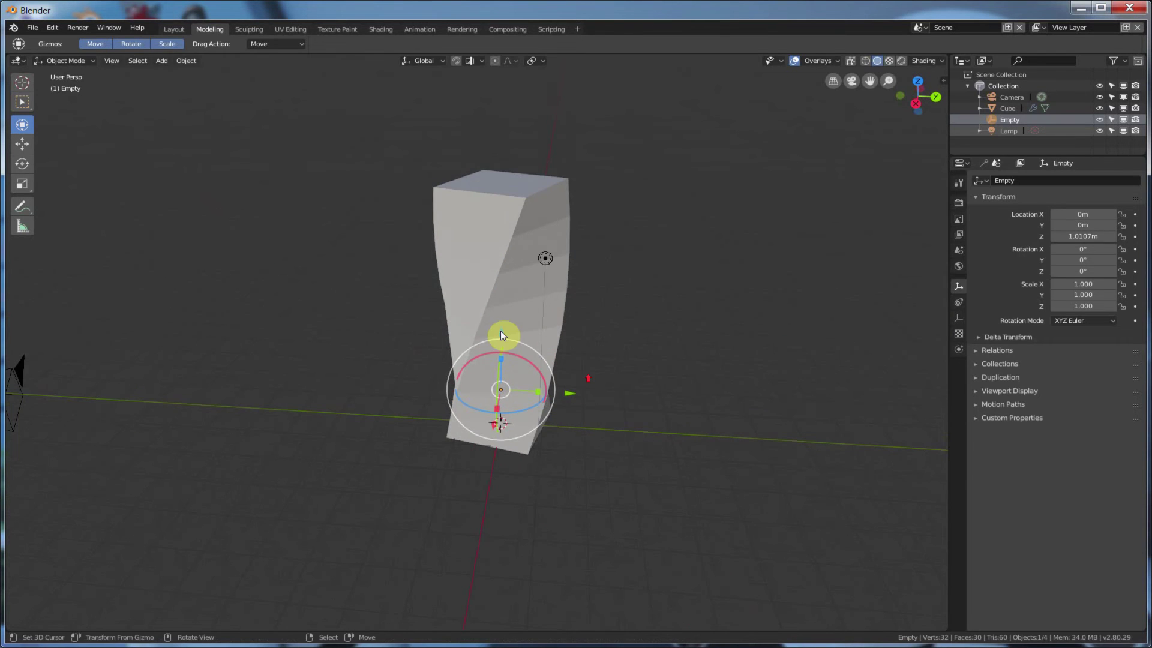
pyautogui.moveTo(501, 331); pyautogui.dragTo(499, 458)
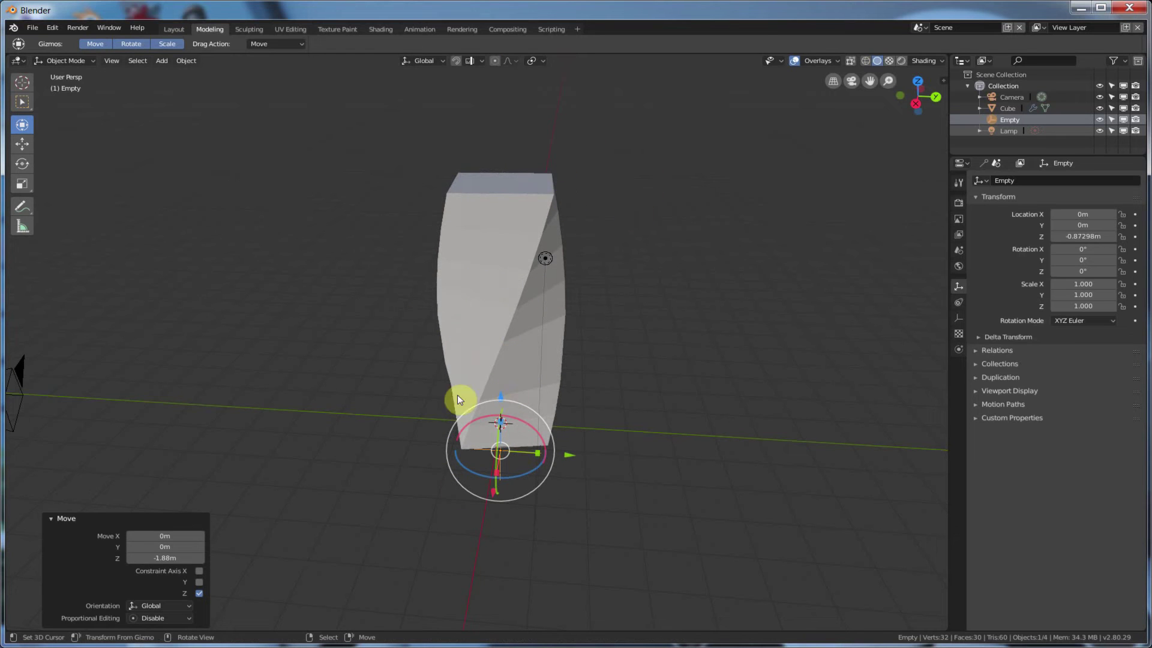
pyautogui.moveTo(602, 255); pyautogui.dragTo(650, 249, button='middle')
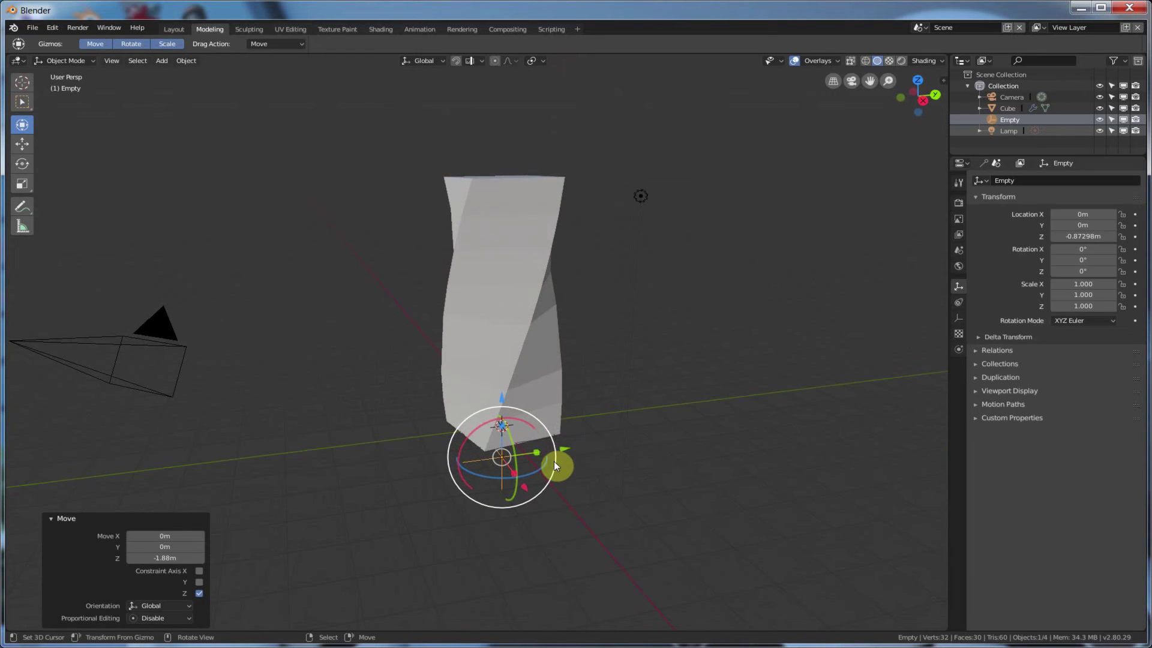
# Try moving the empty sideways along Y and undo that move.
pyautogui.moveTo(581, 444)
pyautogui.mouseDown()
pyautogui.moveTo(547, 445)
pyautogui.moveTo(598, 423)
pyautogui.moveTo(496, 437)
pyautogui.moveTo(564, 431)
pyautogui.mouseUp()
pyautogui.hotkey('ctrl', 'z')
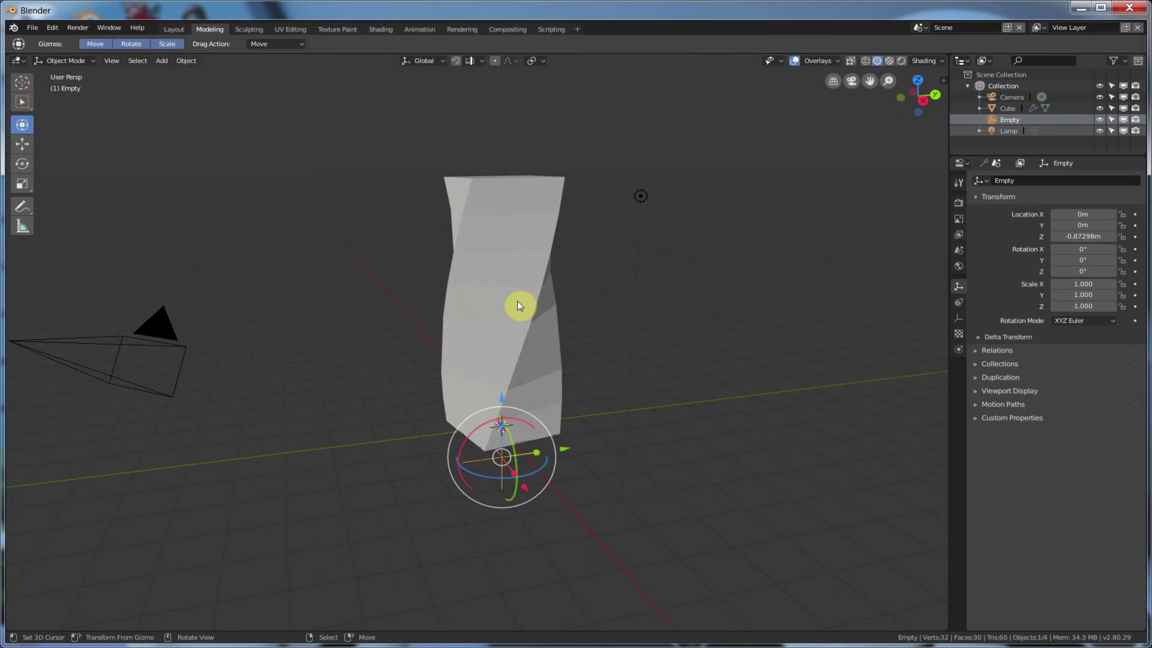
pyautogui.moveTo(563, 316); pyautogui.dragTo(596, 321, button='middle')
# Select the column and set the twist's lower limit to 0.44.
pyautogui.click(530, 271)
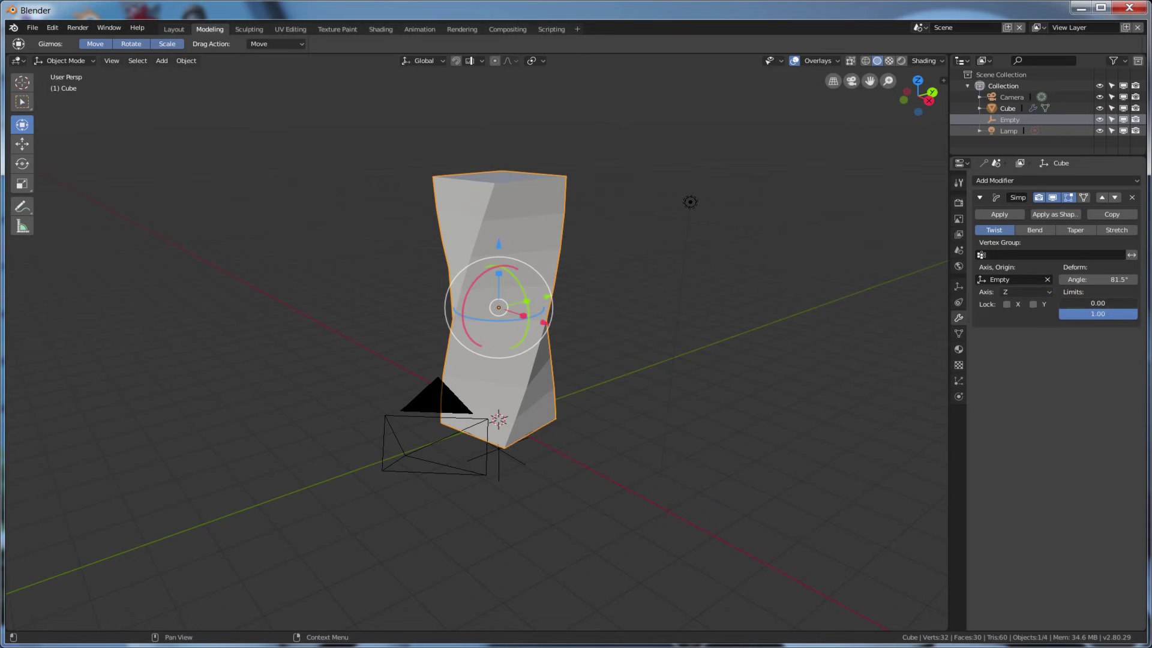
pyautogui.moveTo(1098, 303); pyautogui.dragTo(1131, 303)
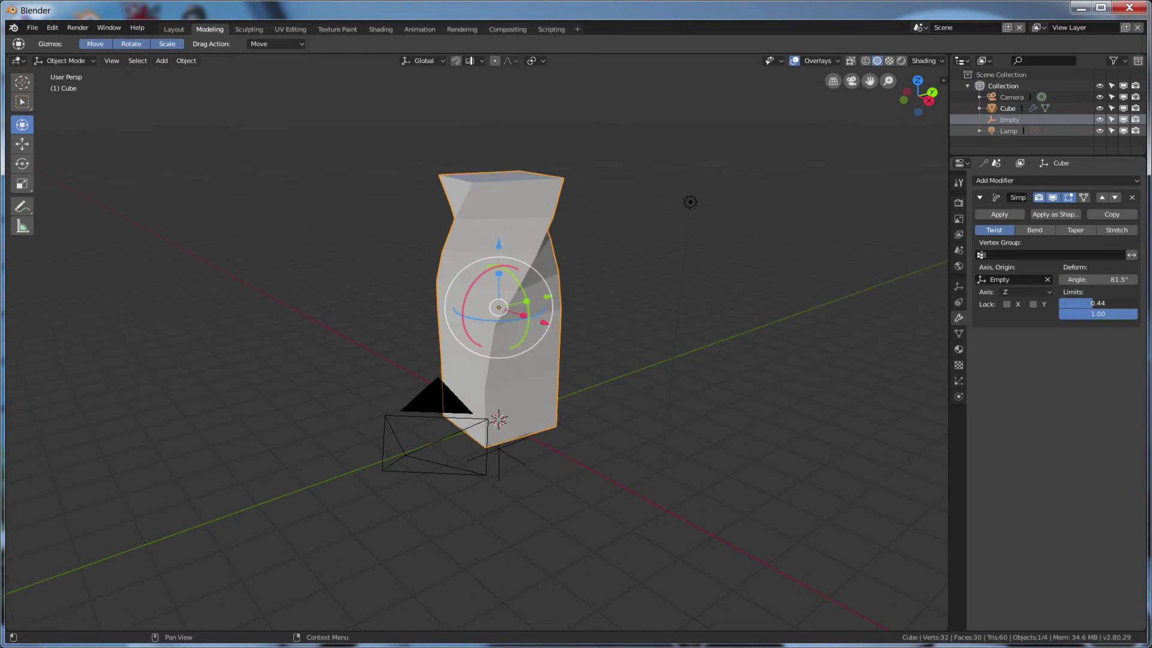
# Select the empty and slide it along Z, placing it at about -0.40 m.
pyautogui.click(514, 459)
pyautogui.press('g')
pyautogui.press('z')
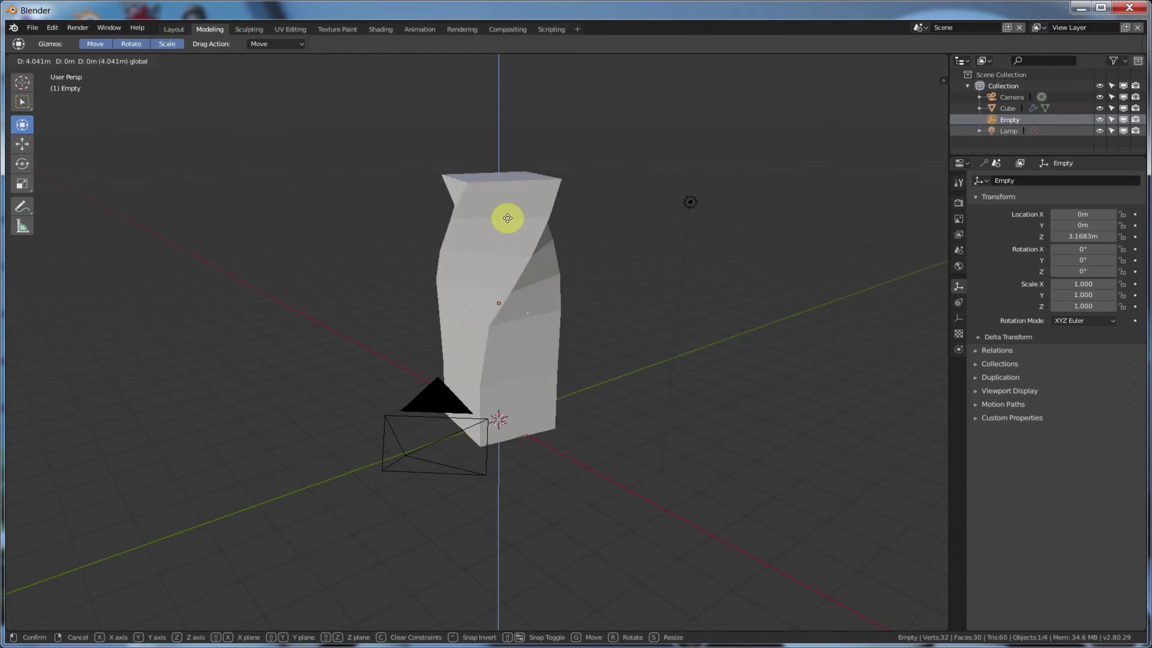
pyautogui.click(509, 413)
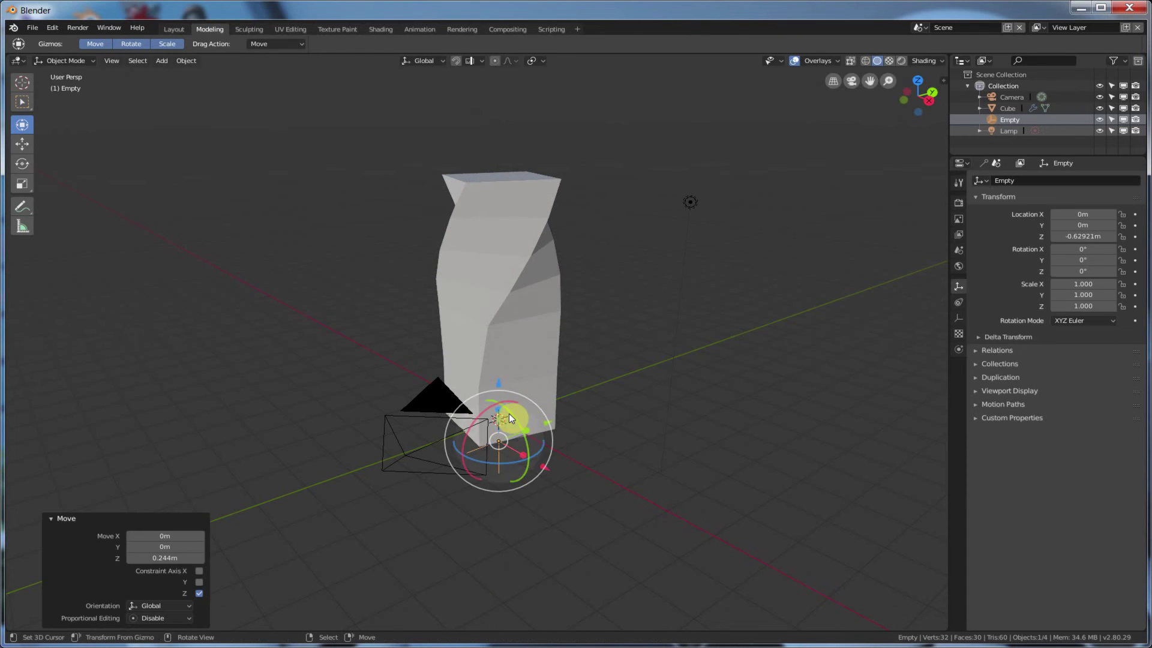
pyautogui.moveTo(498, 384)
pyautogui.mouseDown()
pyautogui.moveTo(488, 308)
pyautogui.moveTo(507, 168)
pyautogui.moveTo(529, 382)
pyautogui.moveTo(497, 391)
pyautogui.moveTo(501, 356)
pyautogui.moveTo(504, 378)
pyautogui.mouseUp()
pyautogui.moveTo(570, 393); pyautogui.dragTo(572, 391, button='middle')
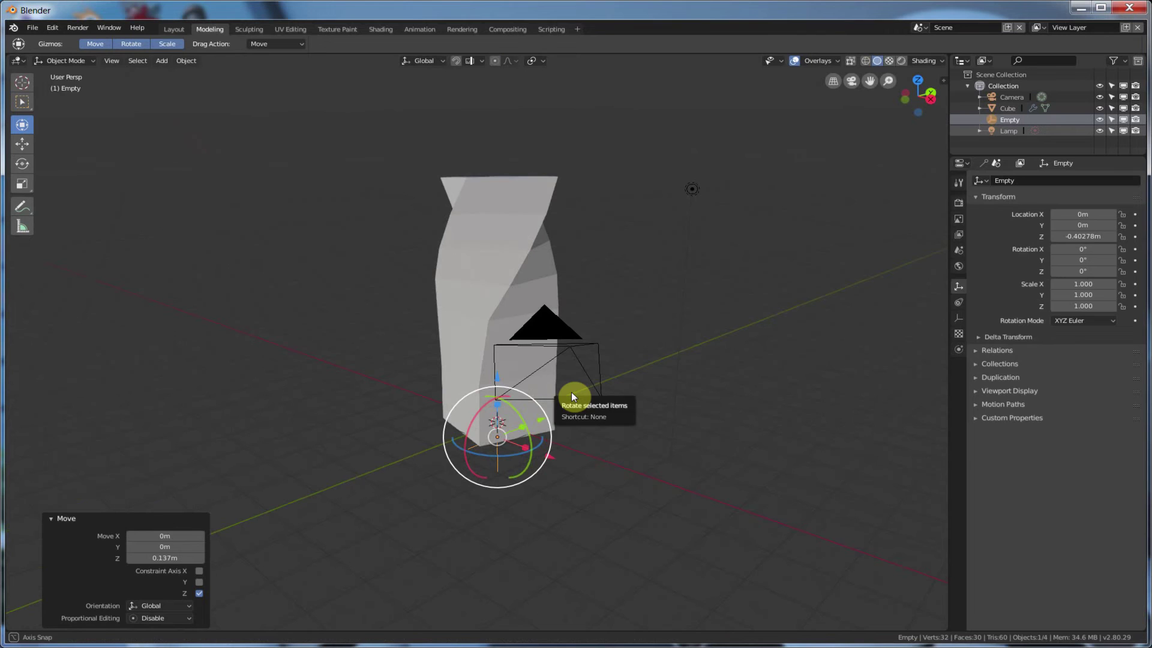
# Select the column again and set the twist's lower limit back to 0.00.
pyautogui.click(509, 285)
pyautogui.click(959, 318)
pyautogui.moveTo(1085, 309); pyautogui.dragTo(1060, 305)
pyautogui.moveTo(784, 315); pyautogui.dragTo(757, 323, button='middle')
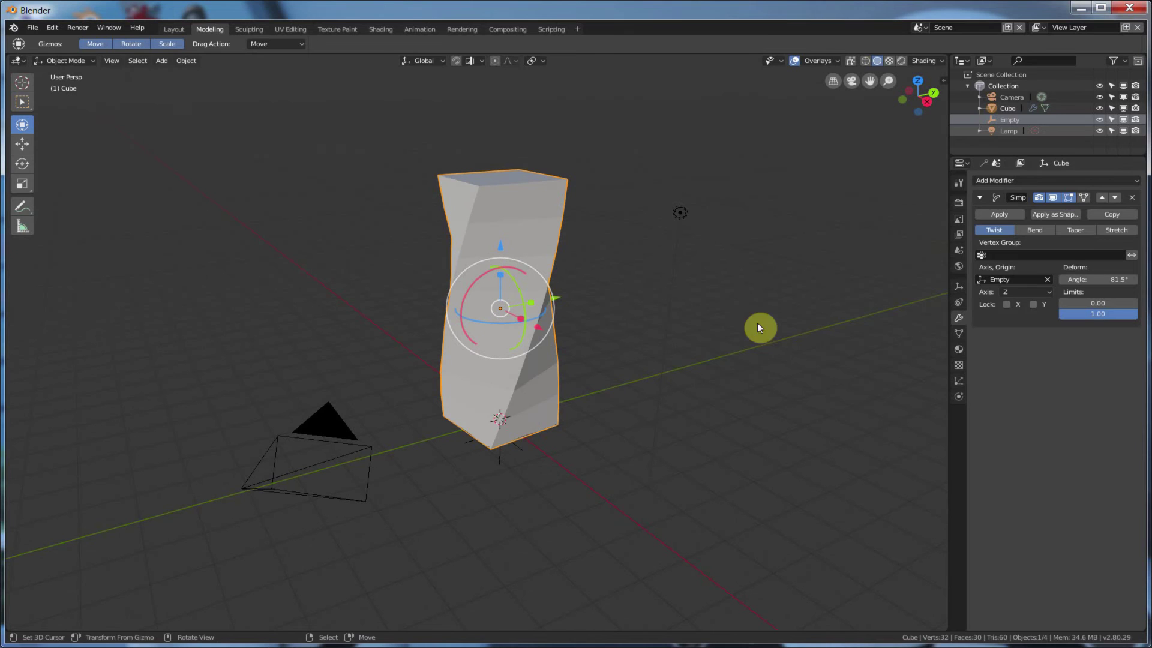
# Try the X and Y axis locks on the twist, turn both off again and inspect the column.
pyautogui.click(1007, 305)
pyautogui.click(1032, 305)
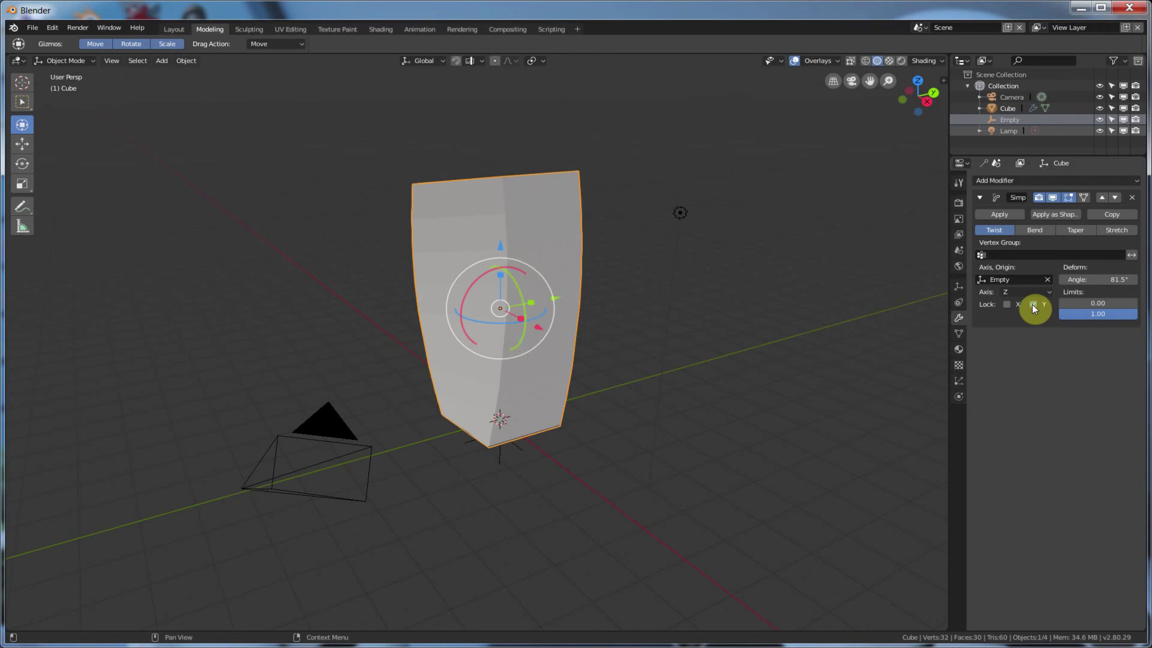
pyautogui.click(1033, 304)
pyautogui.click(1007, 304)
pyautogui.click(1008, 304)
pyautogui.moveTo(750, 324); pyautogui.dragTo(580, 401, button='middle')
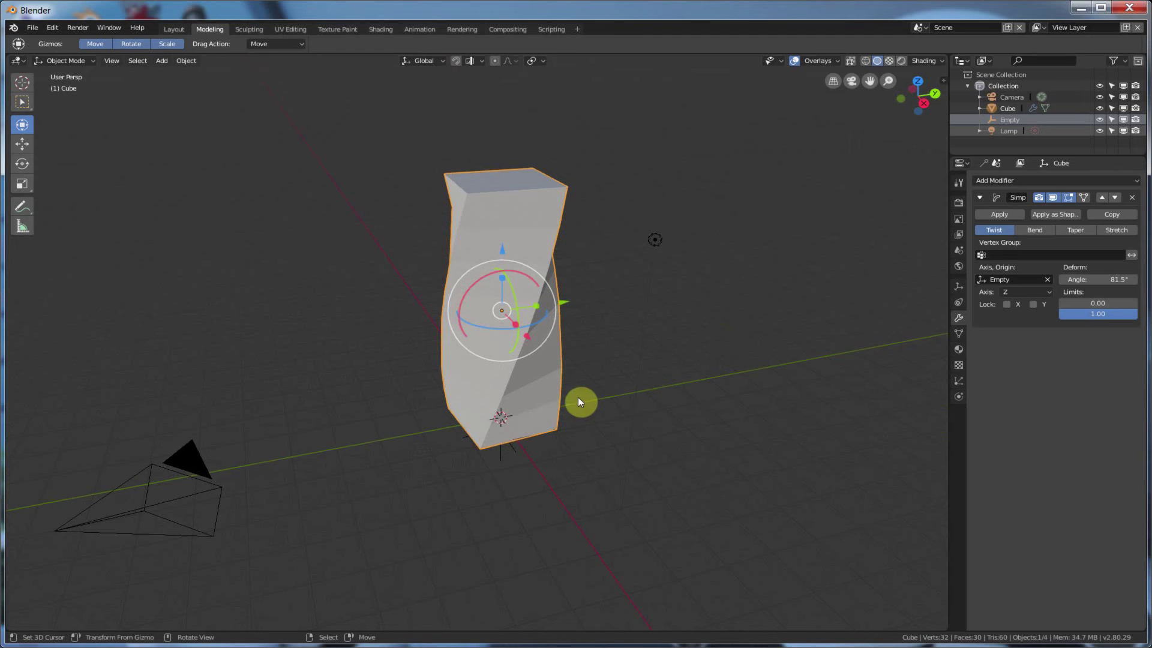
pyautogui.moveTo(676, 353); pyautogui.dragTo(690, 344, button='middle')
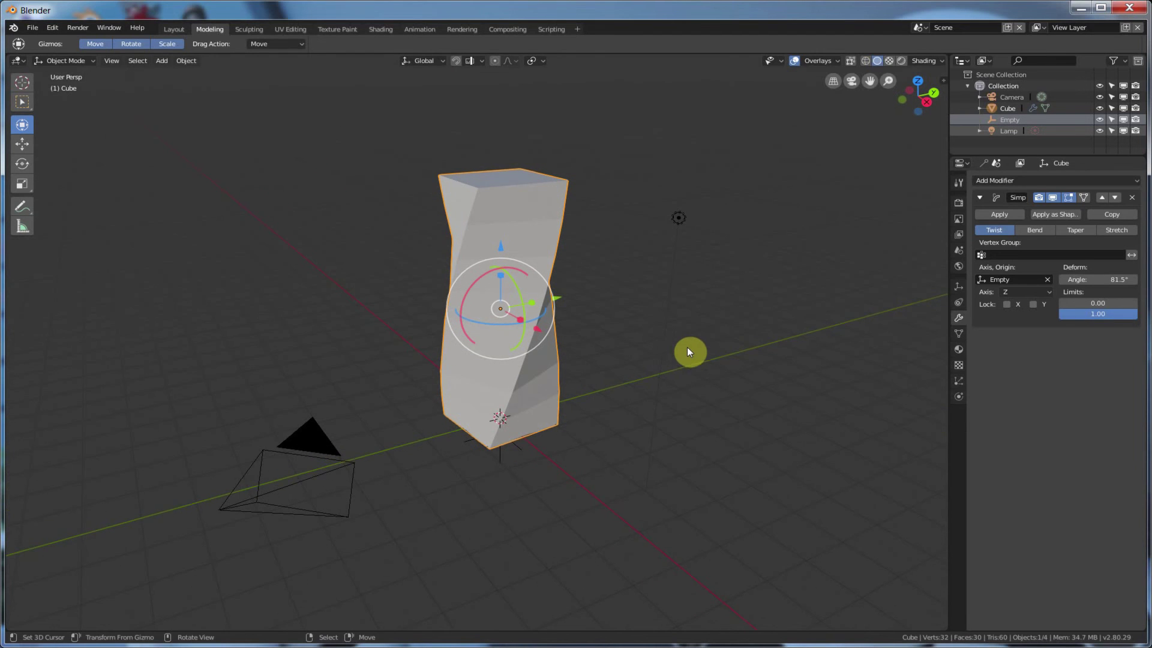
# Switch briefly to Bend and back to Twist, and set the twist angle to 194°.
pyautogui.scroll(2, 686, 347)
pyautogui.scroll(-1, 676, 351)
pyautogui.click(1035, 229)
pyautogui.click(1001, 229)
pyautogui.moveTo(1110, 280)
pyautogui.mouseDown()
pyautogui.moveTo(1139, 279)
pyautogui.moveTo(1104, 280)
pyautogui.mouseUp()
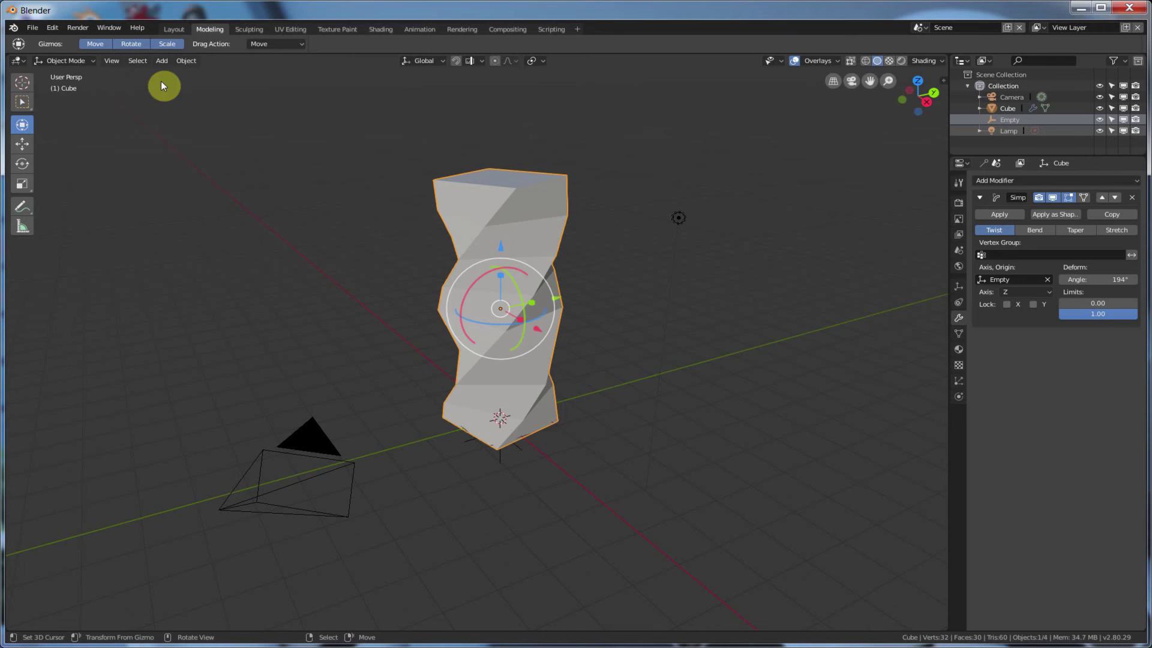
# In Edit Mode, clear the selection and box-select the vertices in the upper part of the column.
pyautogui.press('Tab')
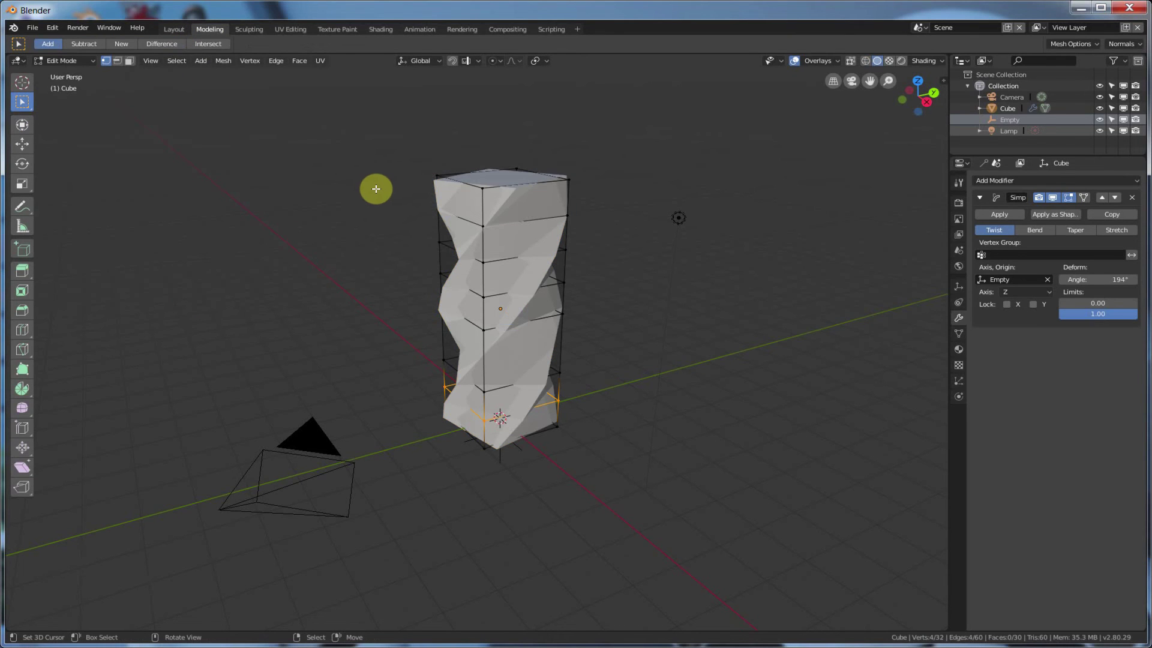
pyautogui.click(440, 383)
pyautogui.hotkey('alt', 'a')
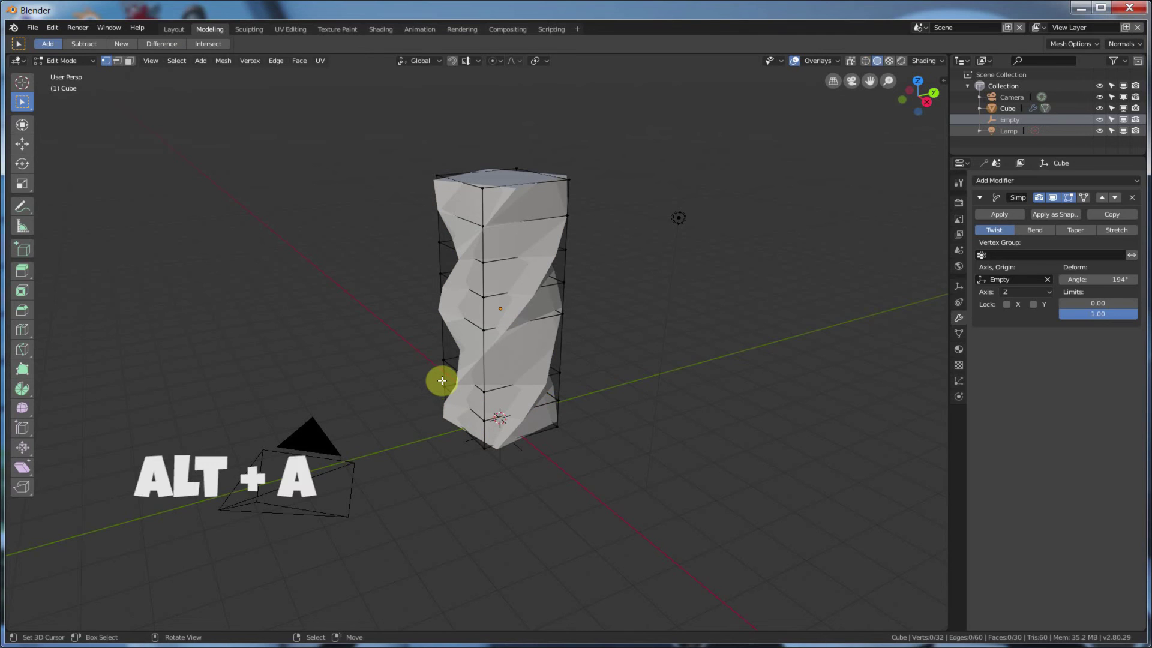
pyautogui.press('b')
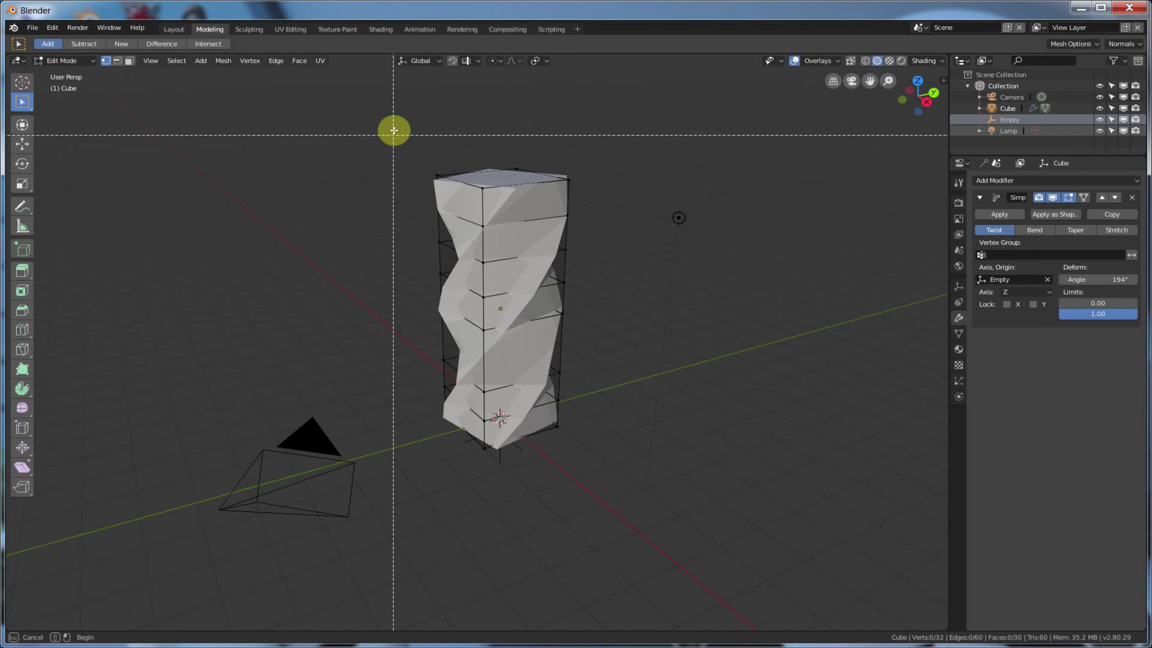
pyautogui.moveTo(394, 127); pyautogui.dragTo(672, 271)
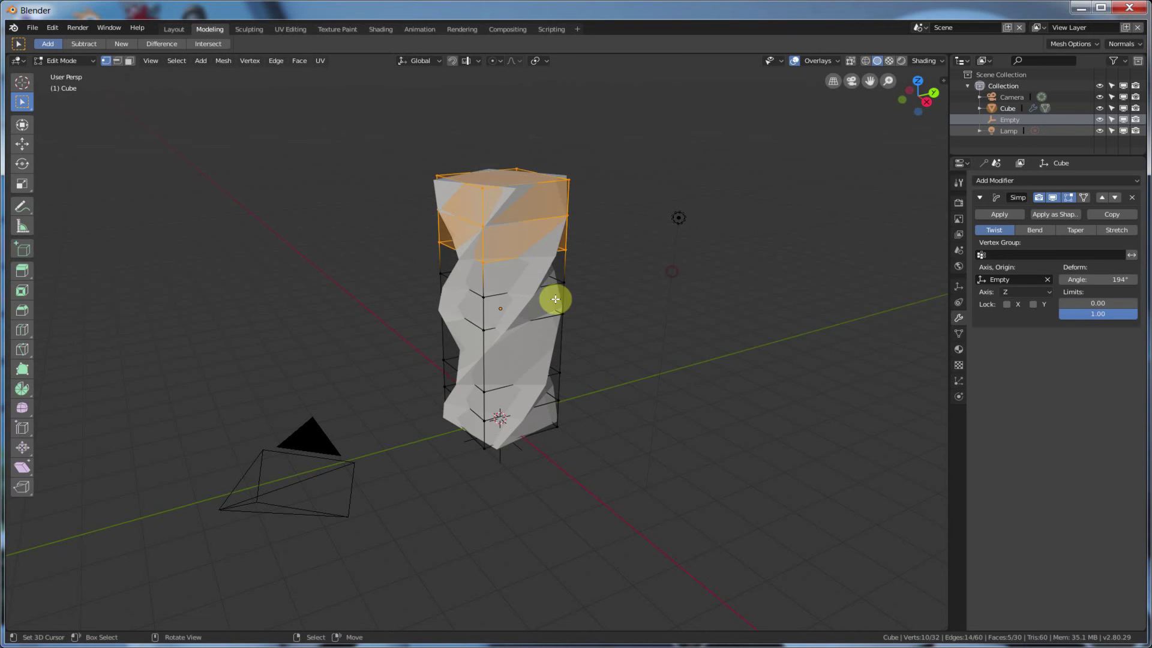
pyautogui.moveTo(553, 298)
pyautogui.mouseDown(button='middle')
pyautogui.moveTo(568, 306)
pyautogui.moveTo(551, 314)
pyautogui.mouseUp(button='middle')
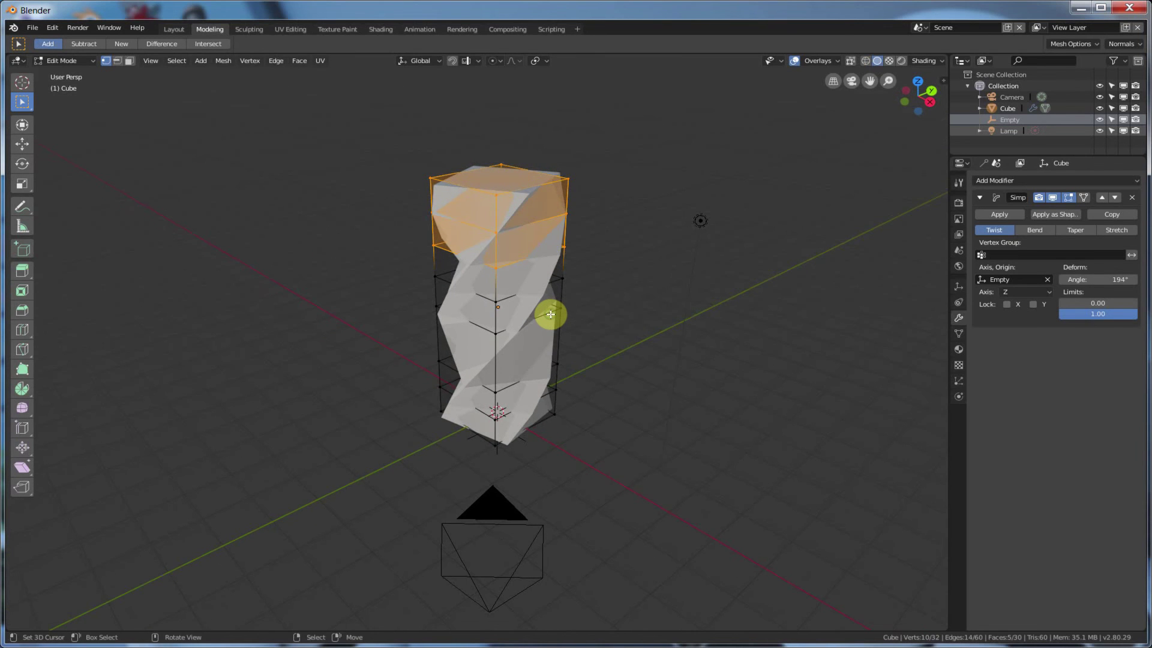
# Assign the selected vertices to a new vertex group, limit the twist modifier to Group and return to Object Mode.
pyautogui.hotkey('ctrl', 'g')
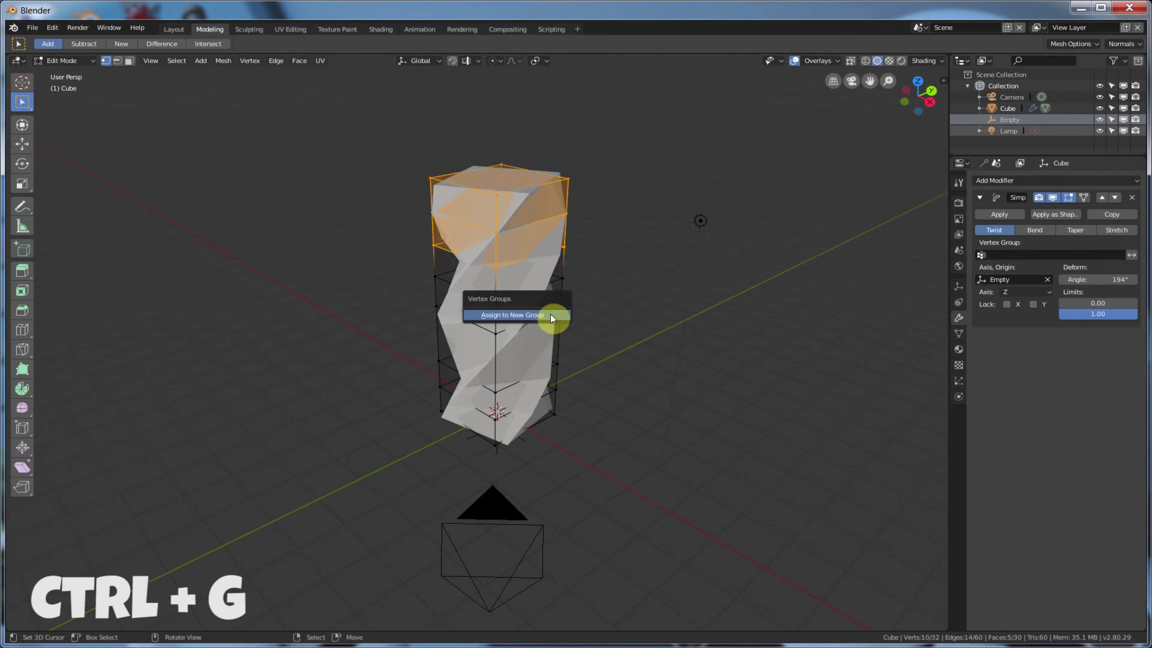
pyautogui.click(505, 315)
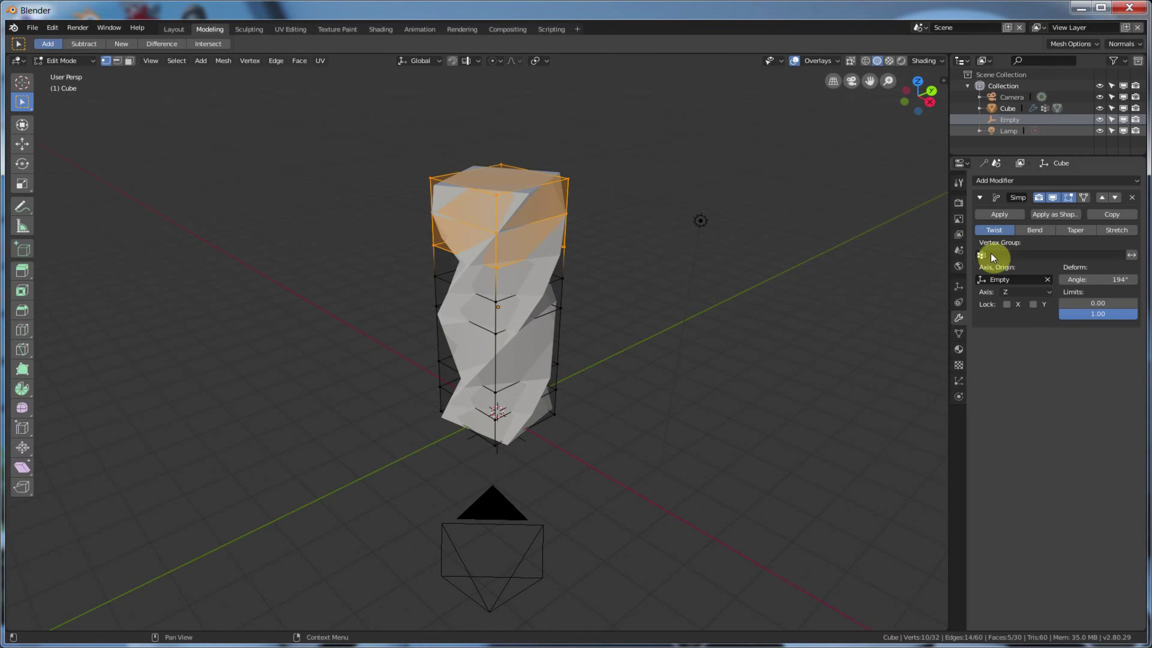
pyautogui.click(1009, 256)
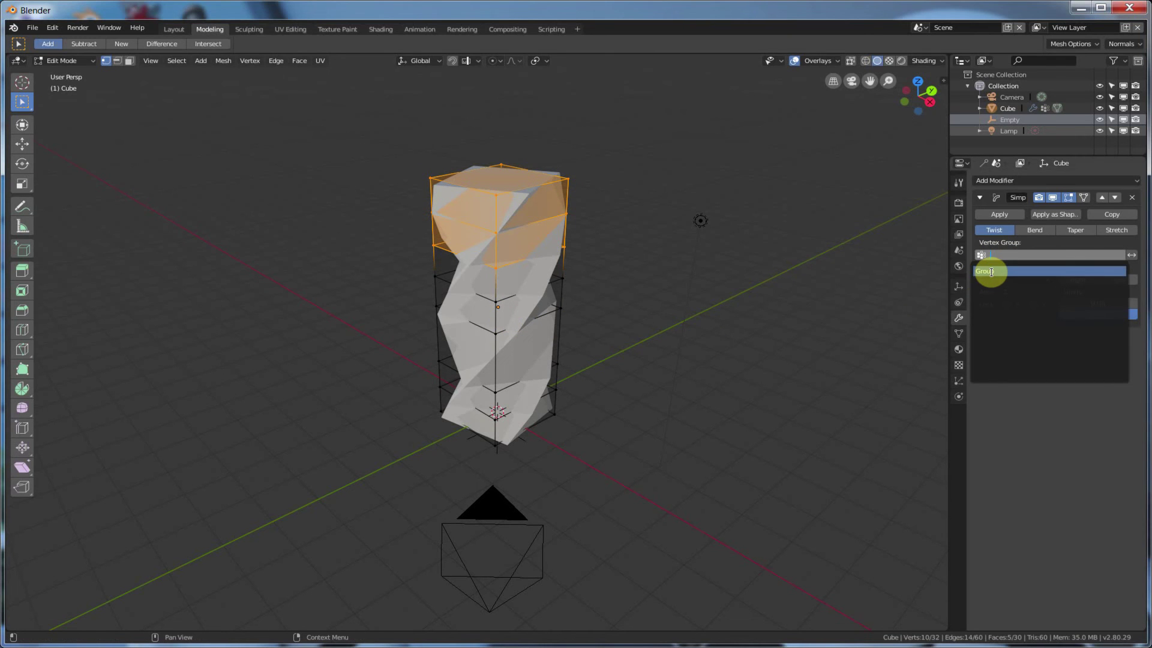
pyautogui.click(992, 271)
pyautogui.moveTo(732, 334); pyautogui.dragTo(463, 232, button='middle')
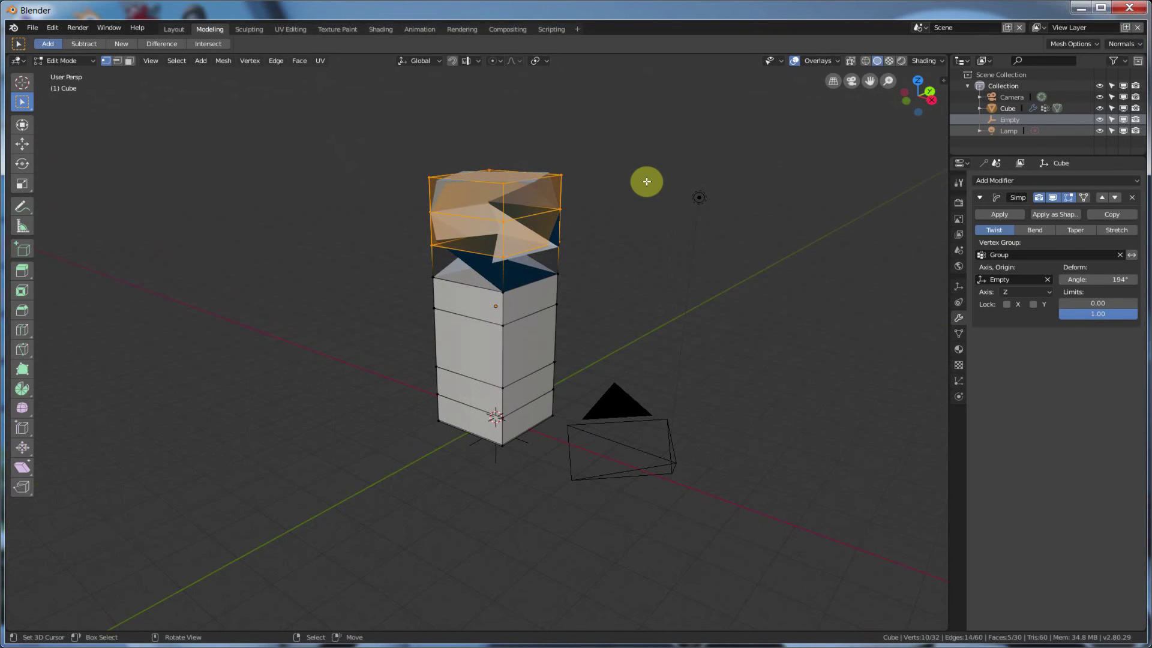
pyautogui.press('Tab')
pyautogui.moveTo(636, 278); pyautogui.dragTo(591, 278, button='middle')
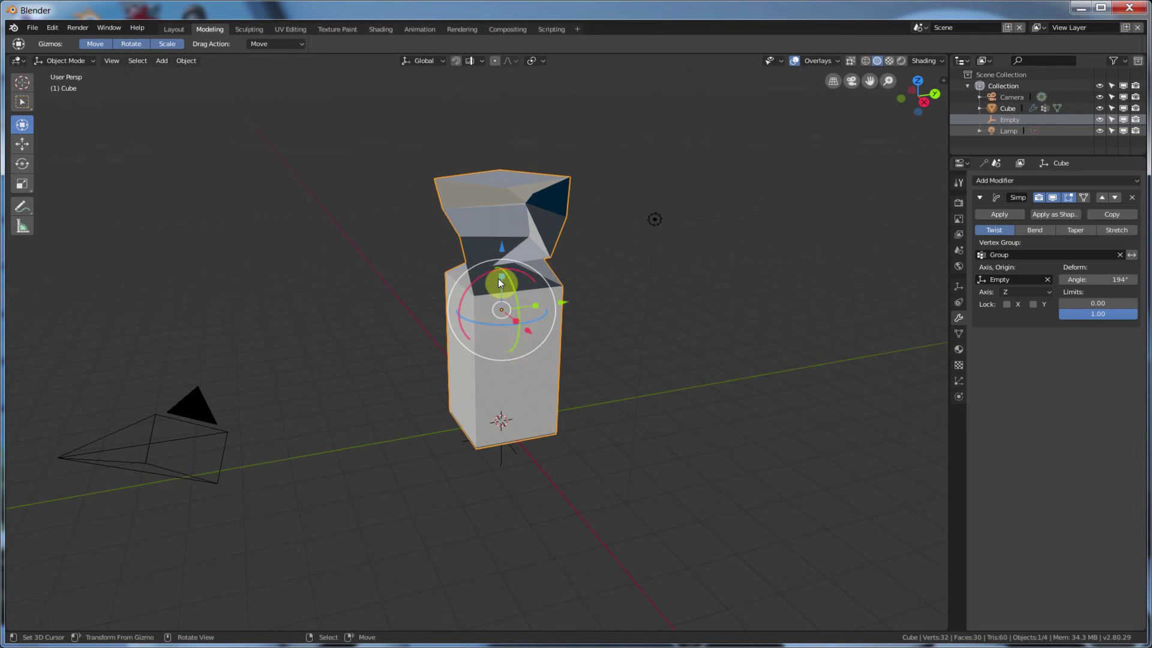
# Remove the vertex group restriction from the column's twist modifier and set the twist angle to 142°.
pyautogui.moveTo(1105, 279); pyautogui.dragTo(1035, 280)
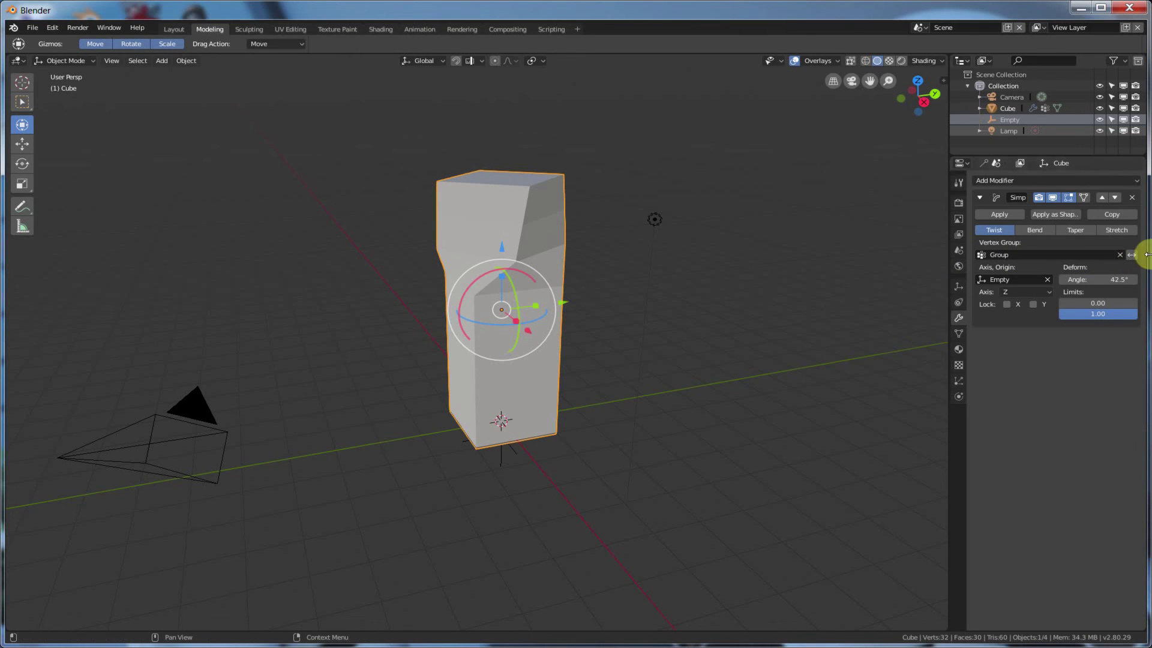
pyautogui.click(1120, 255)
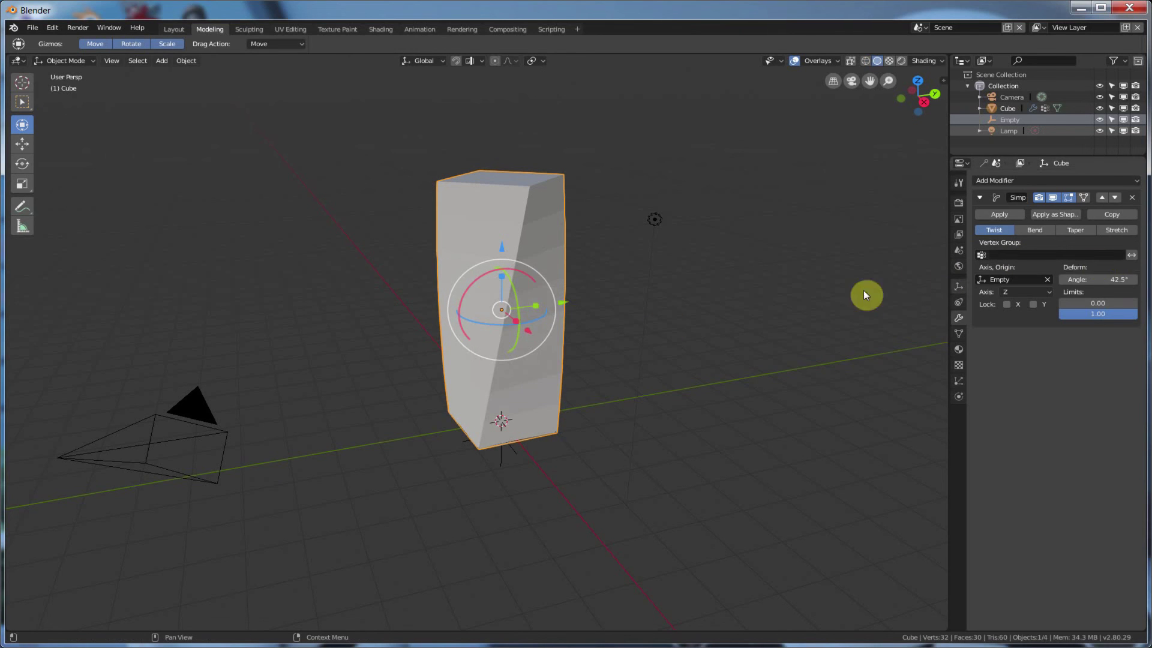
pyautogui.moveTo(1119, 279); pyautogui.dragTo(1150, 279)
pyautogui.moveTo(748, 300); pyautogui.dragTo(650, 291, button='middle')
pyautogui.scroll(1, 701, 308)
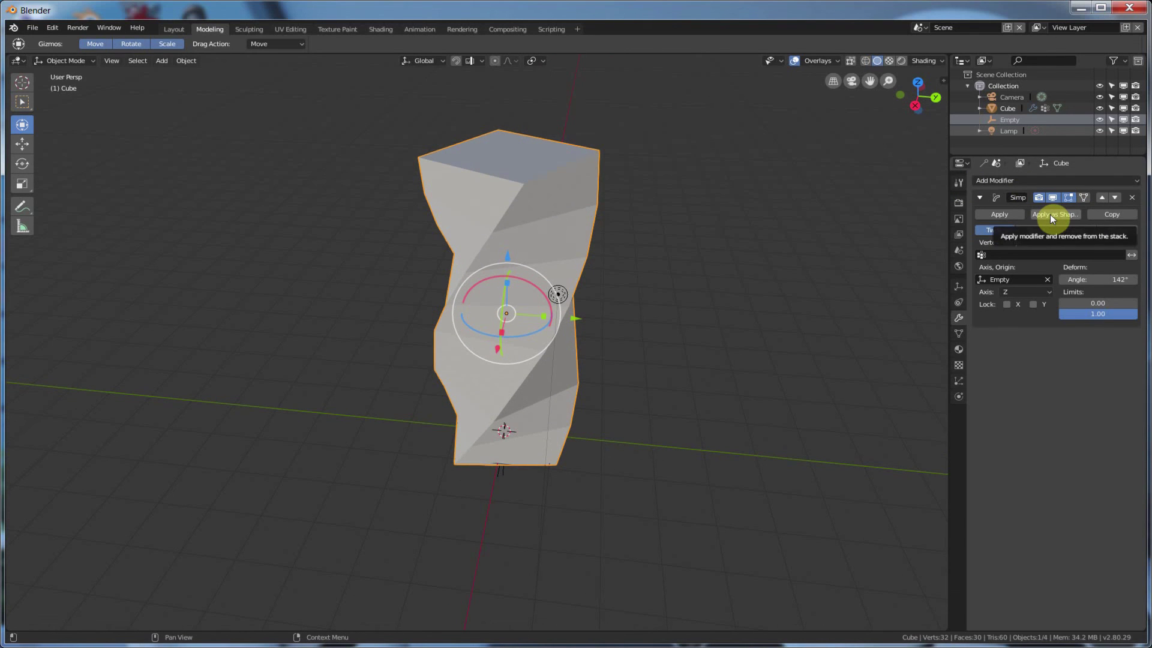
# Try applying the twist modifier permanently to the column, inspect the mesh and undo the application.
pyautogui.click(1002, 213)
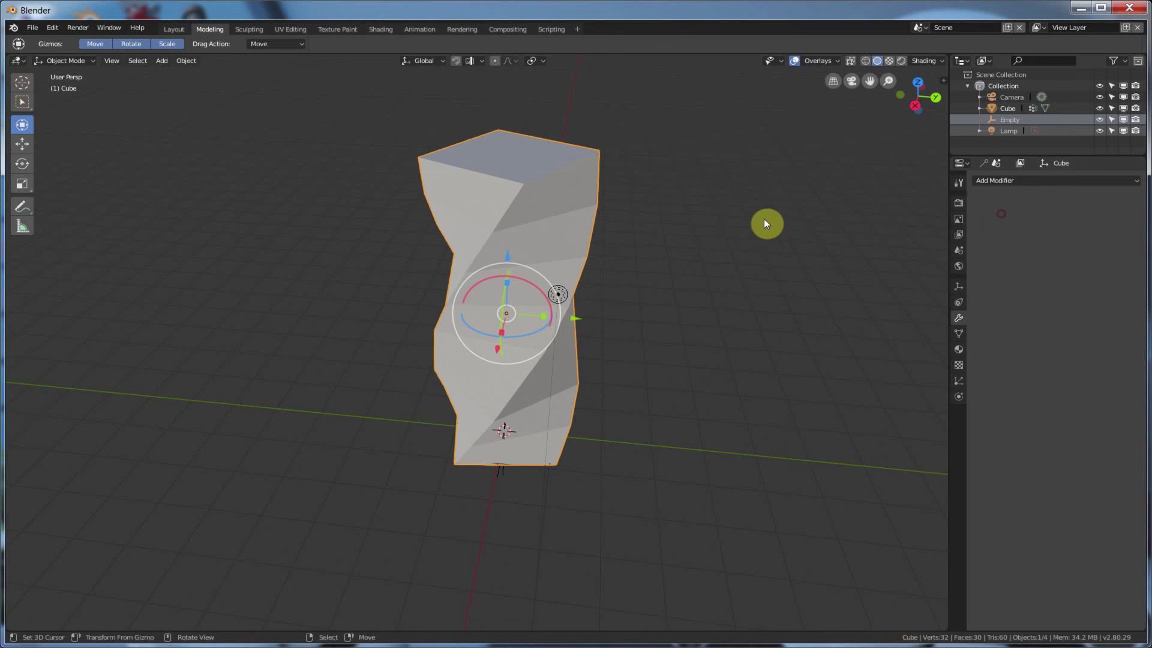
pyautogui.moveTo(713, 232); pyautogui.dragTo(672, 233, button='middle')
pyautogui.hotkey('ctrl', 'z')
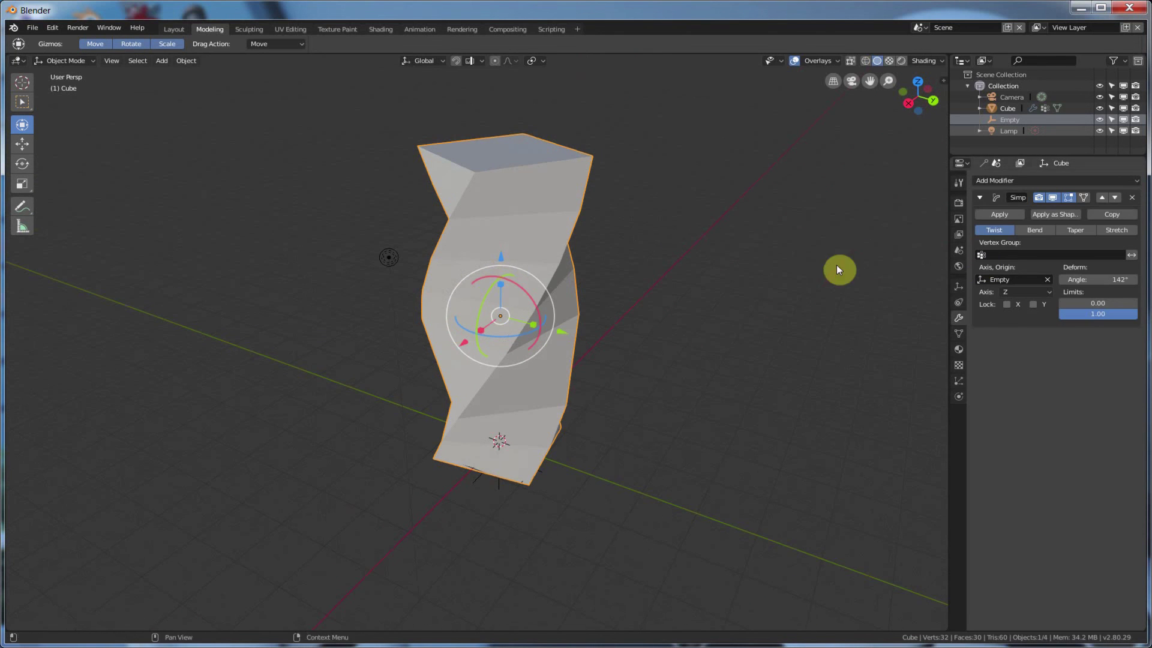
pyautogui.moveTo(838, 267); pyautogui.dragTo(723, 264, button='middle')
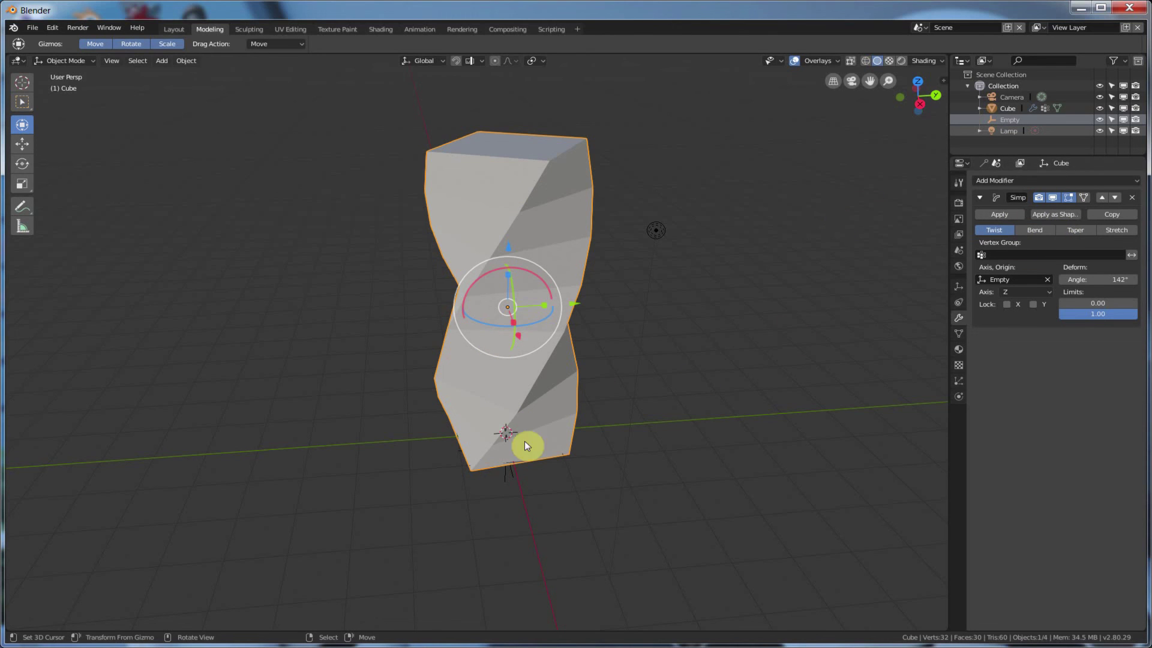
# Select the empty at the column's base and move it up about 0.5 m along the Z axis.
pyautogui.click(514, 473)
pyautogui.press('g')
pyautogui.press('z')
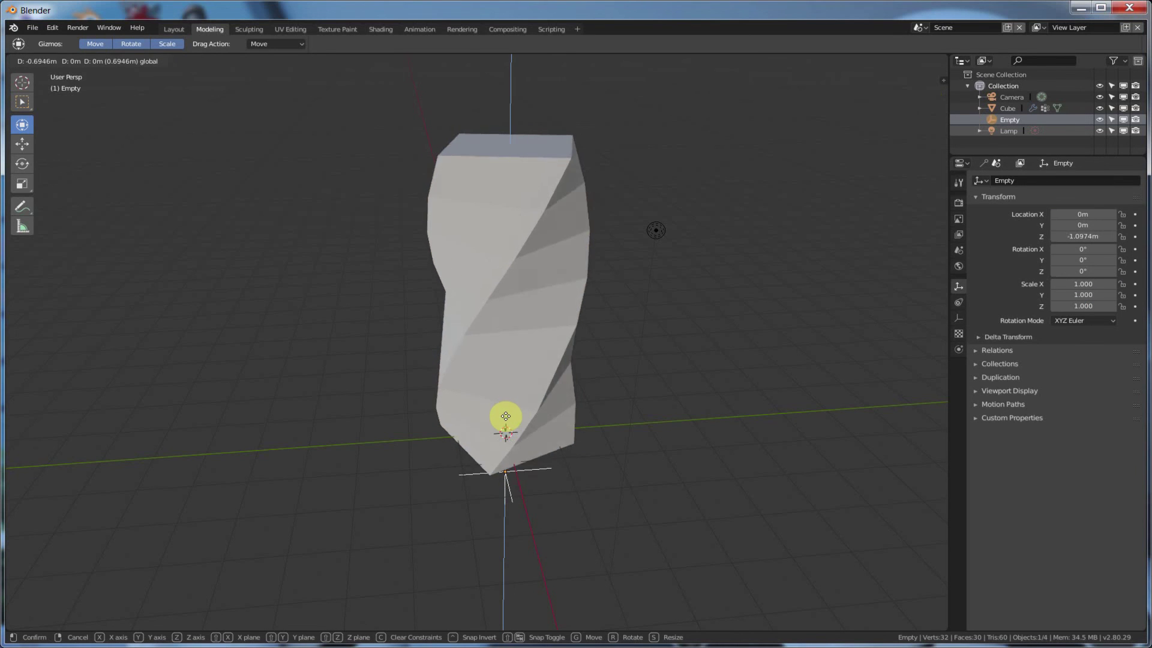
pyautogui.click(550, 375)
# Try moving the empty about 2 m along the Y axis and cancel the move.
pyautogui.press('g')
pyautogui.press('y')
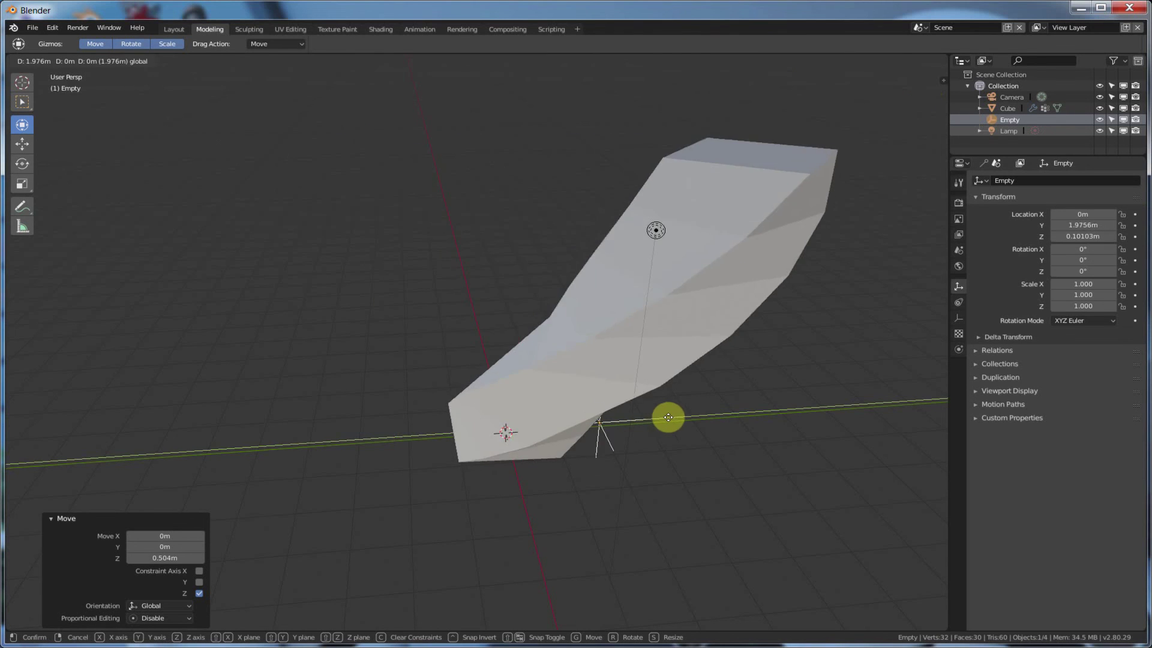
pyautogui.rightClick(596, 430)
pyautogui.moveTo(593, 433); pyautogui.dragTo(592, 431, button='middle')
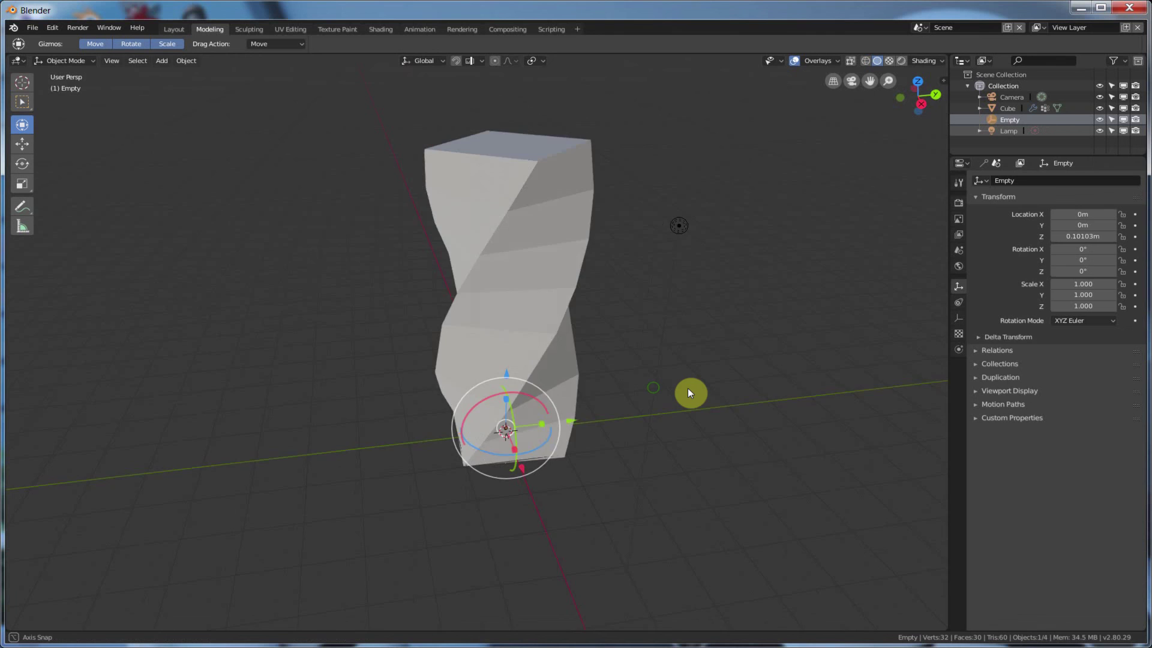
# Select the twisted column again and inspect its shape from several sides.
pyautogui.moveTo(688, 393); pyautogui.dragTo(700, 392, button='middle')
pyautogui.click(559, 242)
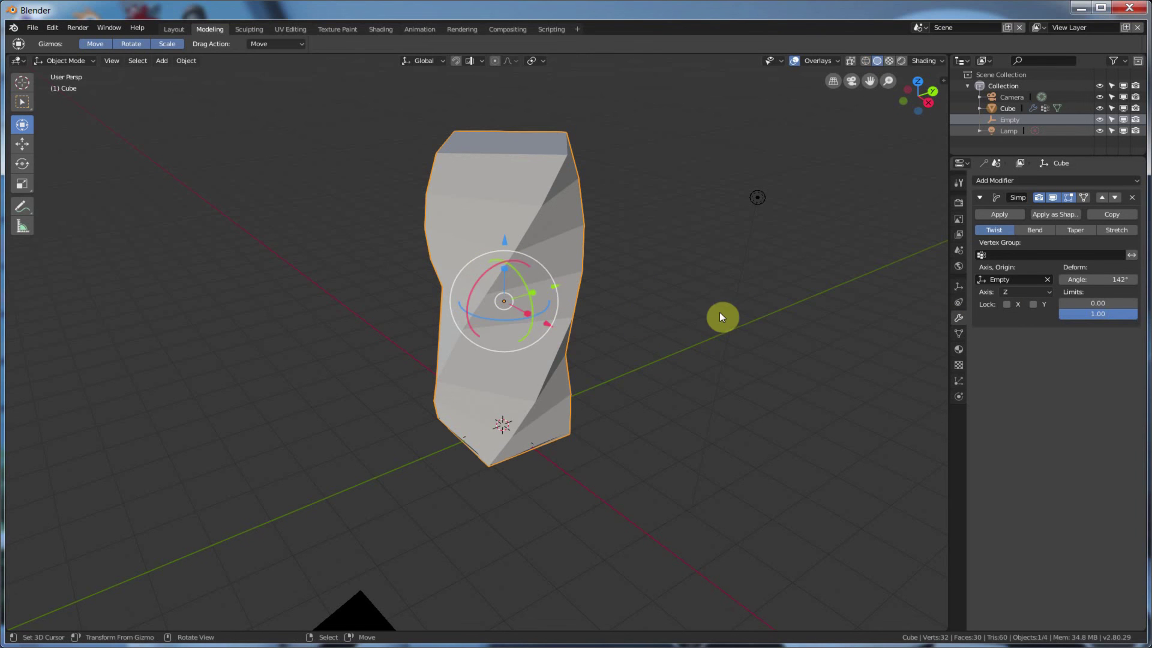
pyautogui.moveTo(720, 314); pyautogui.dragTo(684, 327, button='middle')
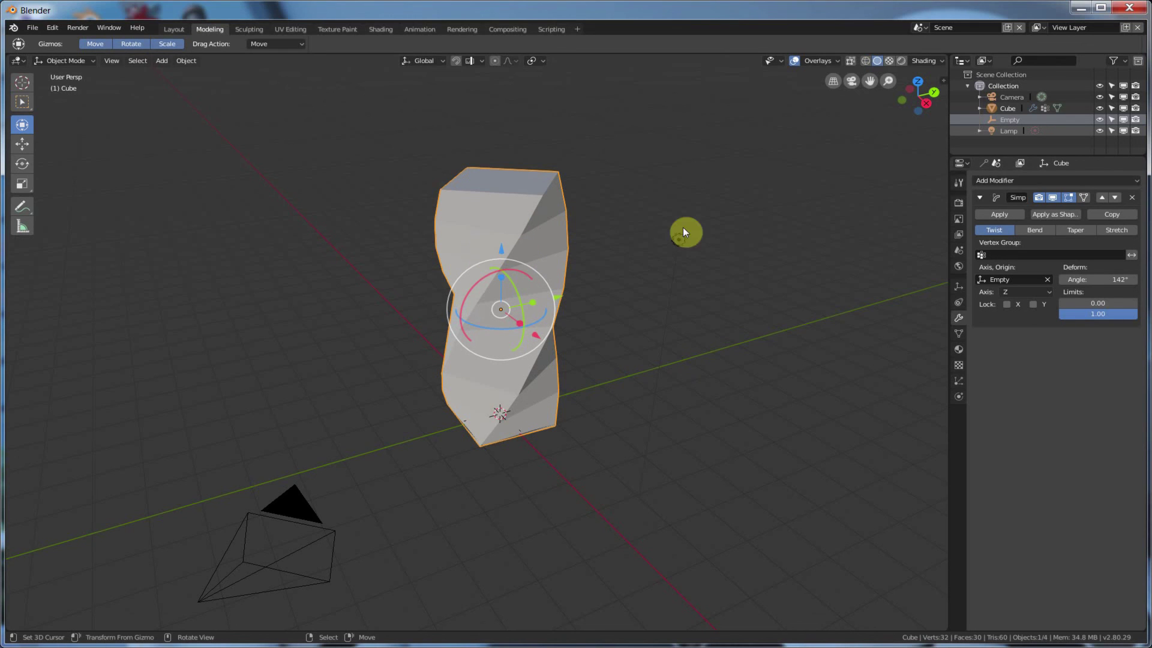
pyautogui.moveTo(666, 251); pyautogui.dragTo(659, 257, button='middle')
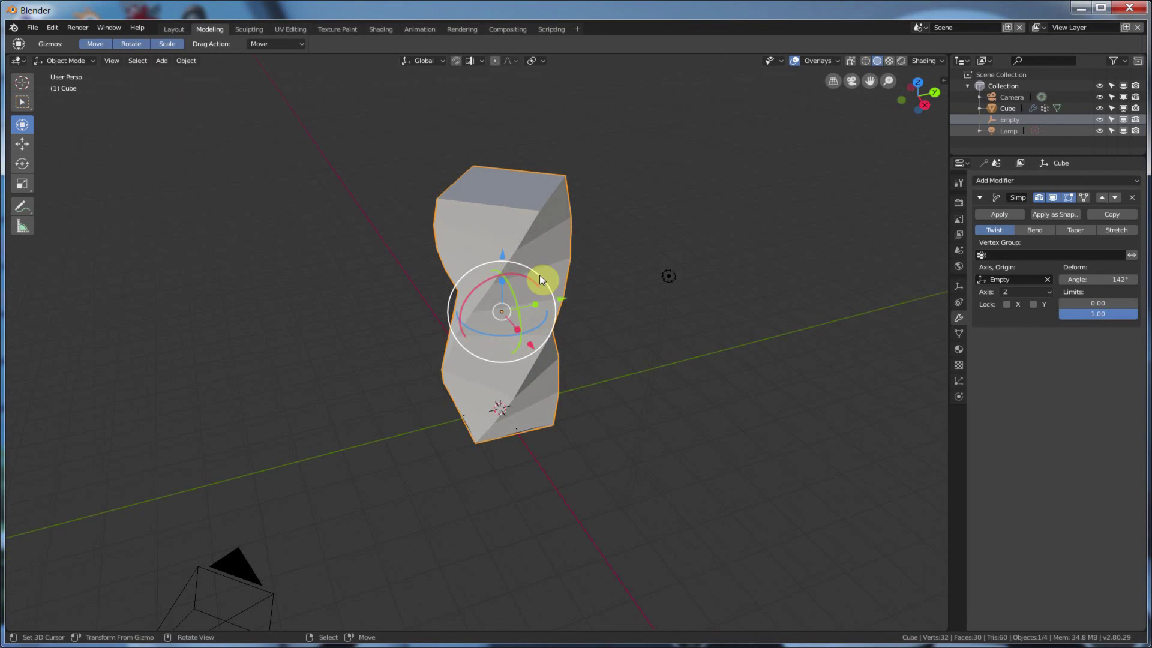
pyautogui.scroll(1, 537, 275)
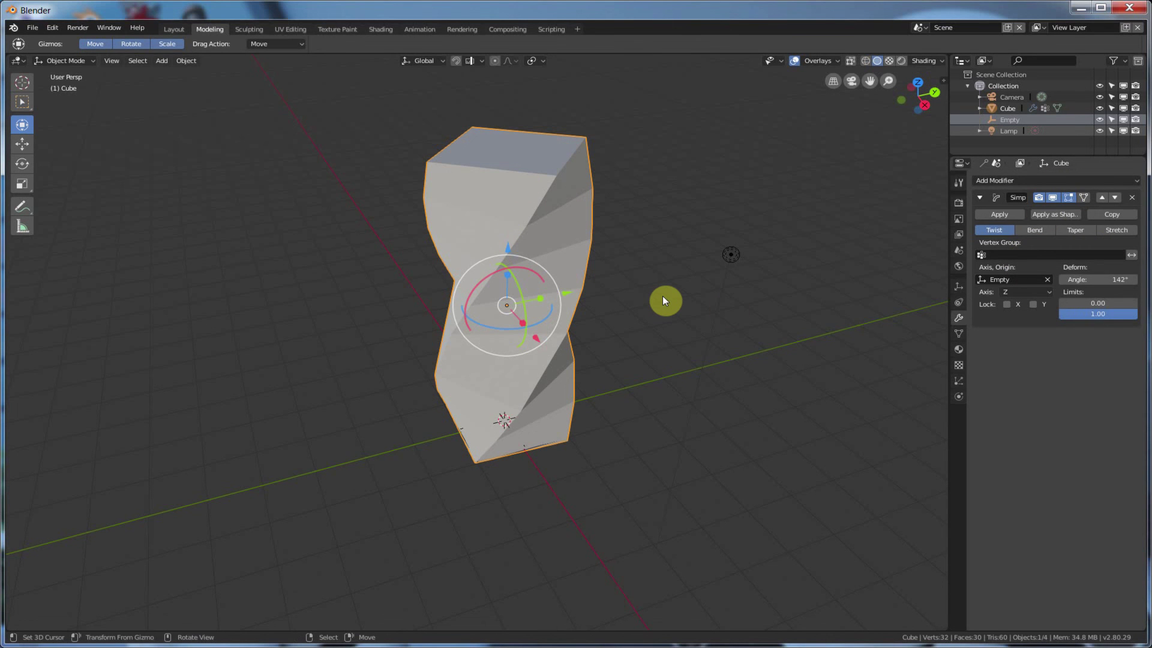
pyautogui.moveTo(665, 300); pyautogui.dragTo(621, 355, button='middle')
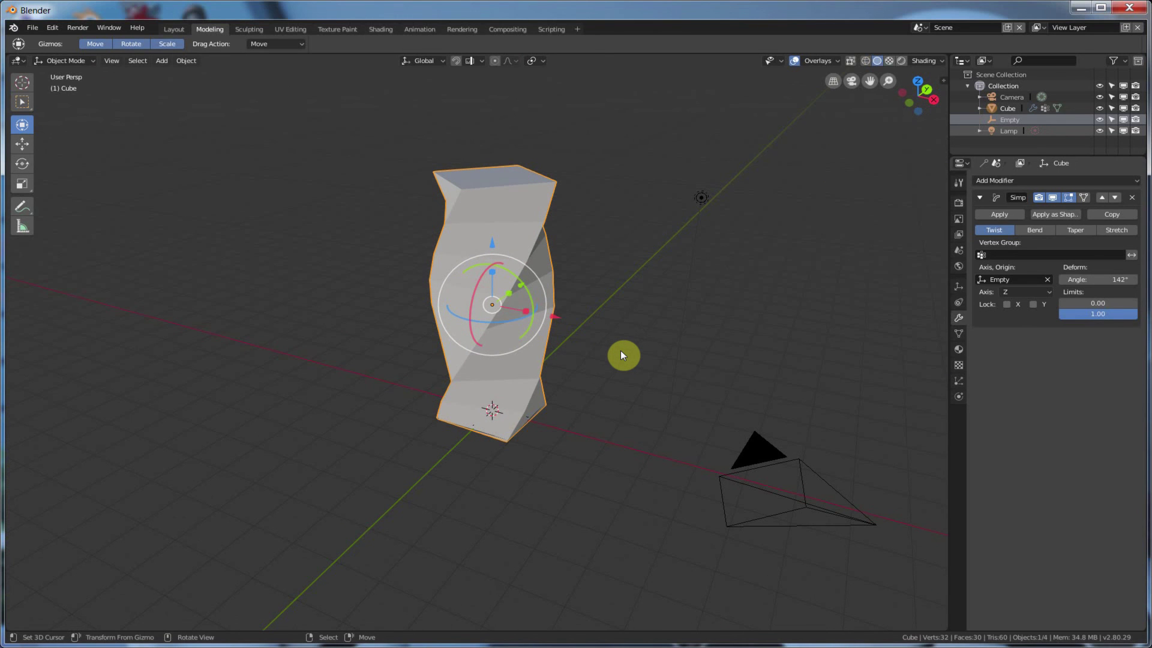